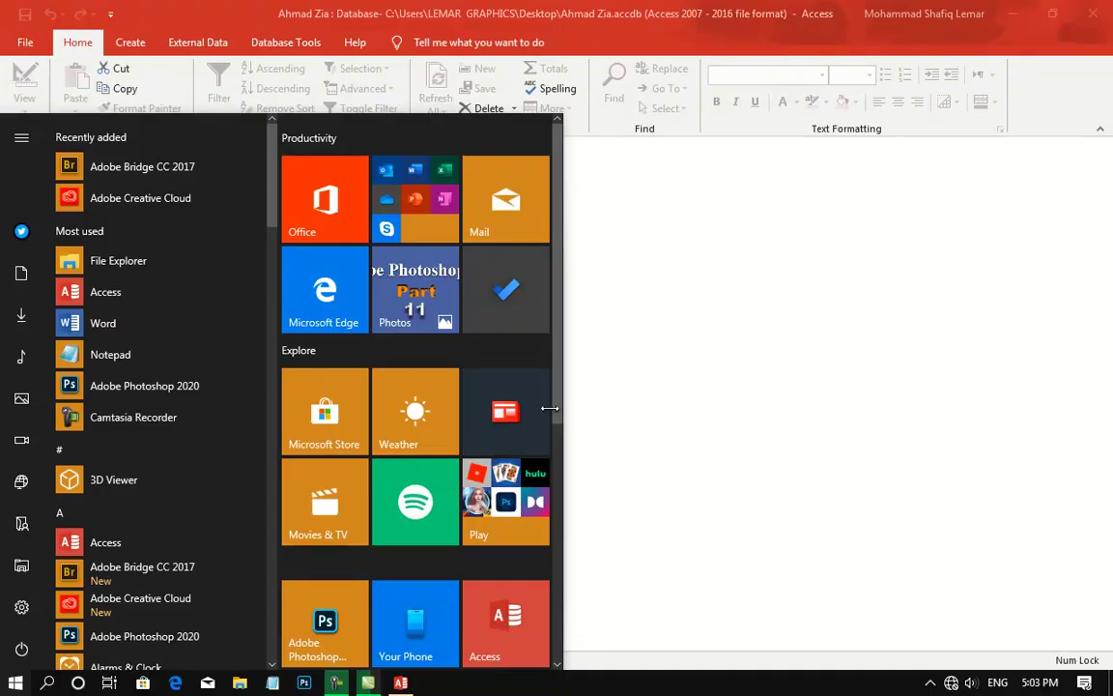
Dismiss the Start menu to bring the open school database back into view in Access
click(701, 247)
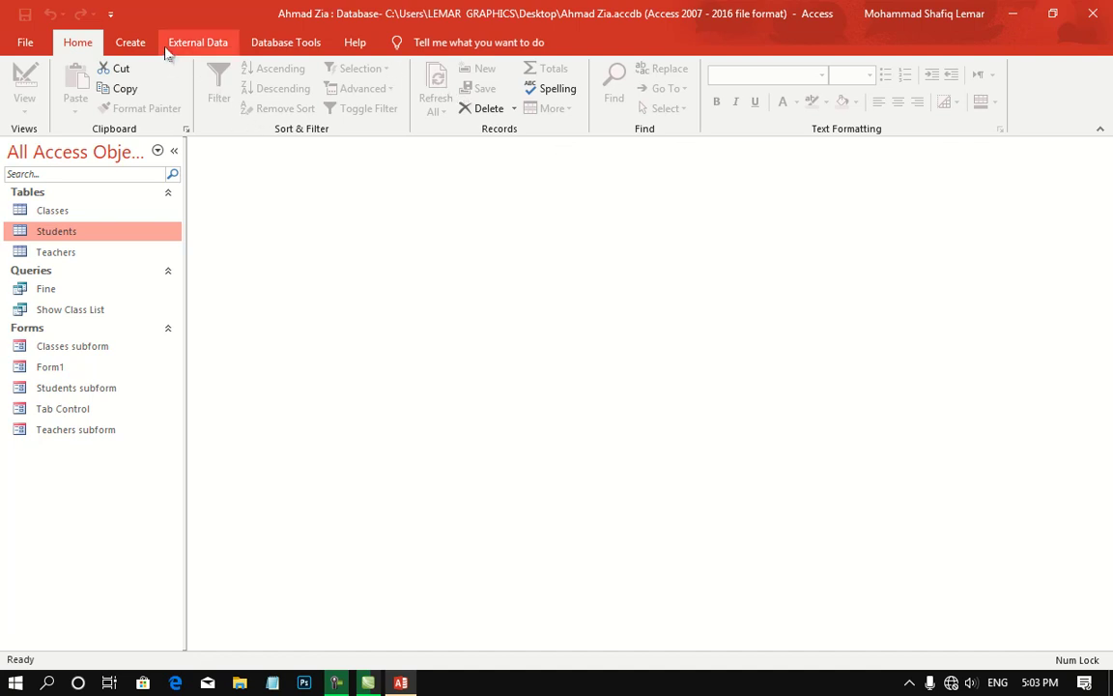
Create a blank form in Design View and draw a list box across its upper-left area
click(131, 43)
click(326, 91)
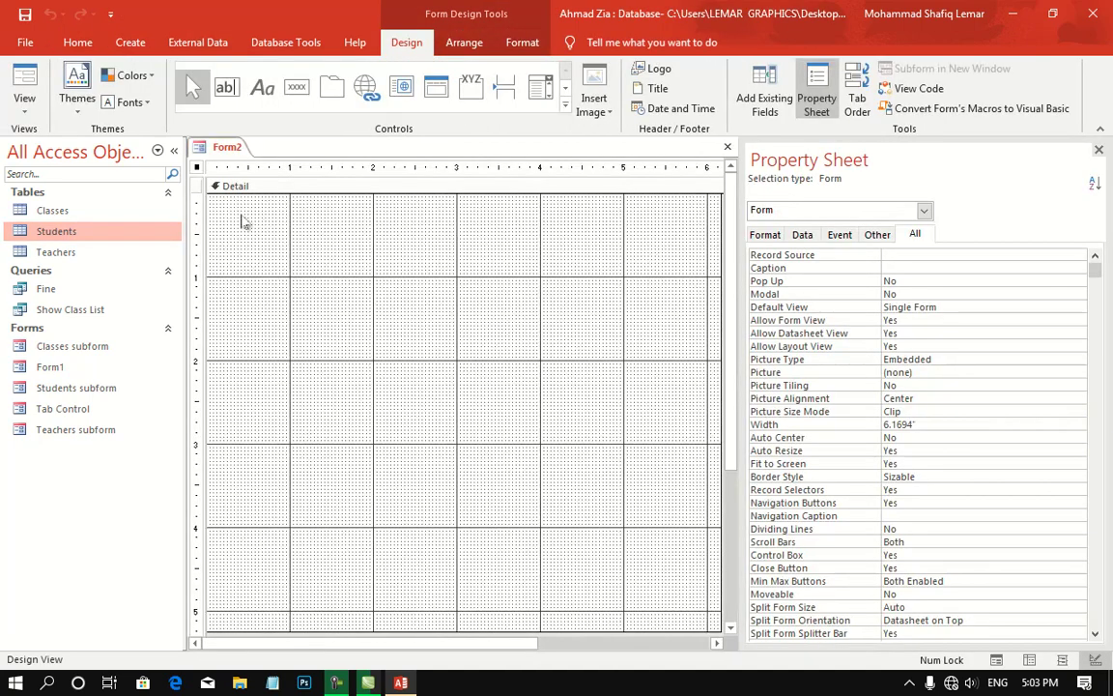
click(562, 105)
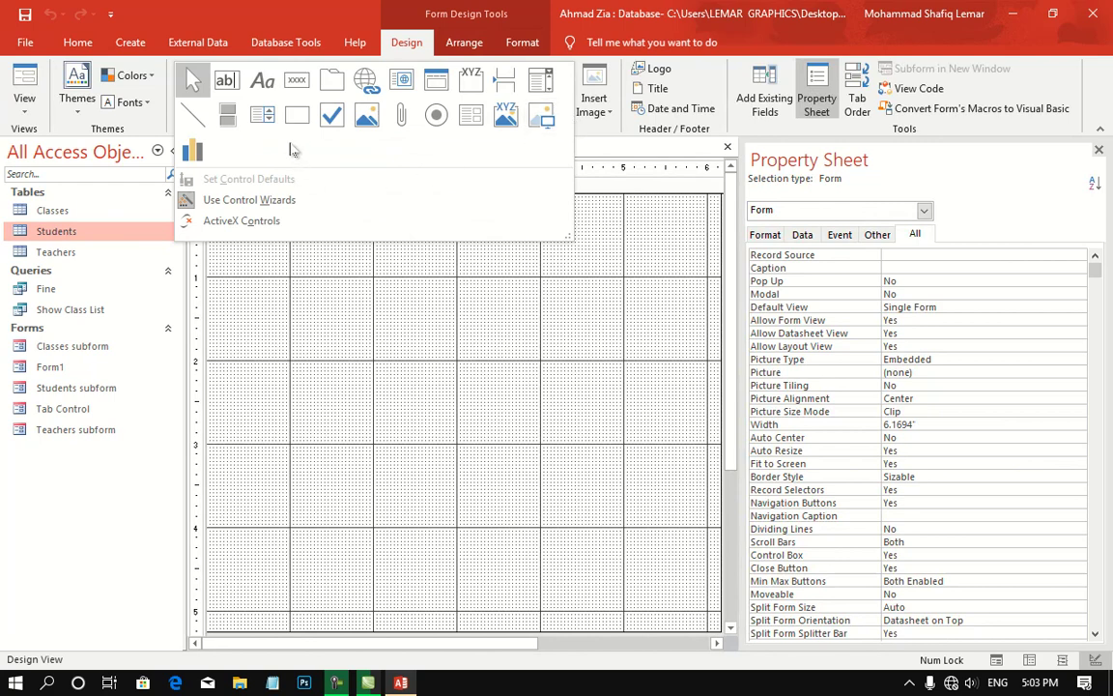
click(262, 115)
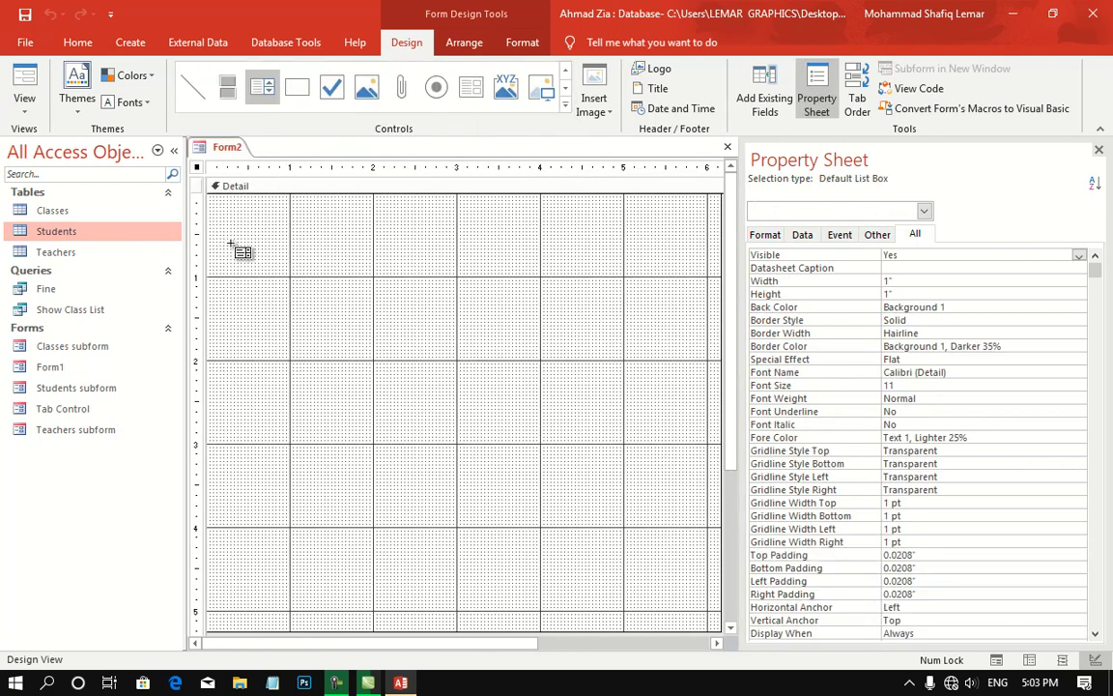
mouse_move(231, 242)
mouse_down()
mouse_move(647, 527)
mouse_move(683, 527)
mouse_up()
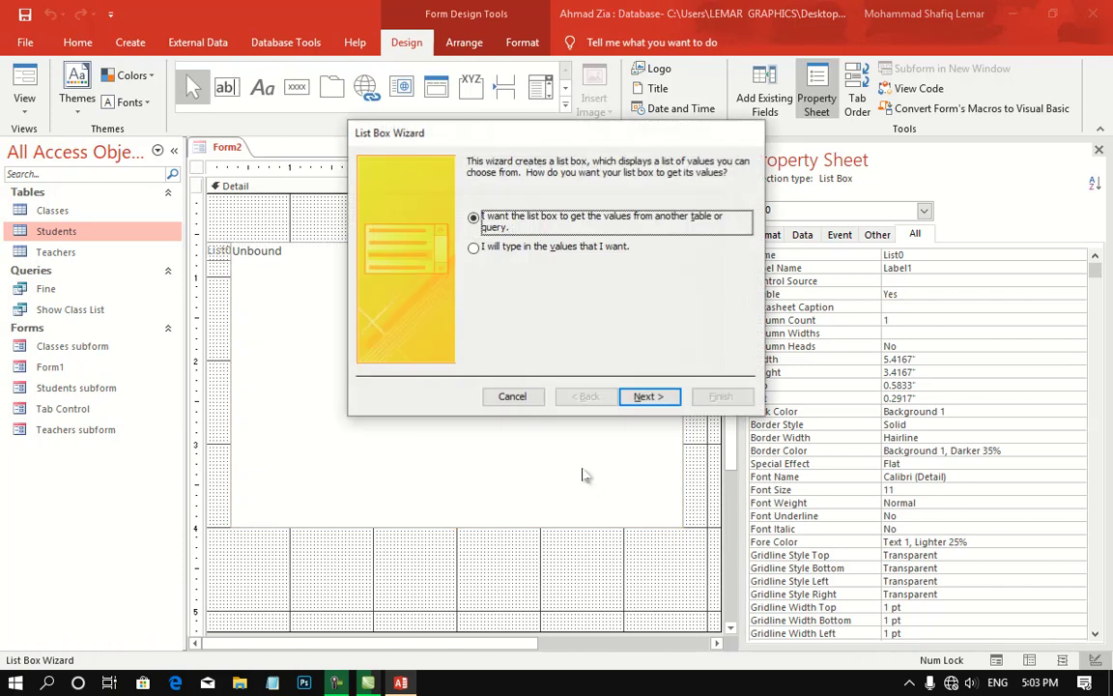
Base the list box on the Students table with fields Name, FatherName, ClassNumber and PhoneNumber
click(524, 249)
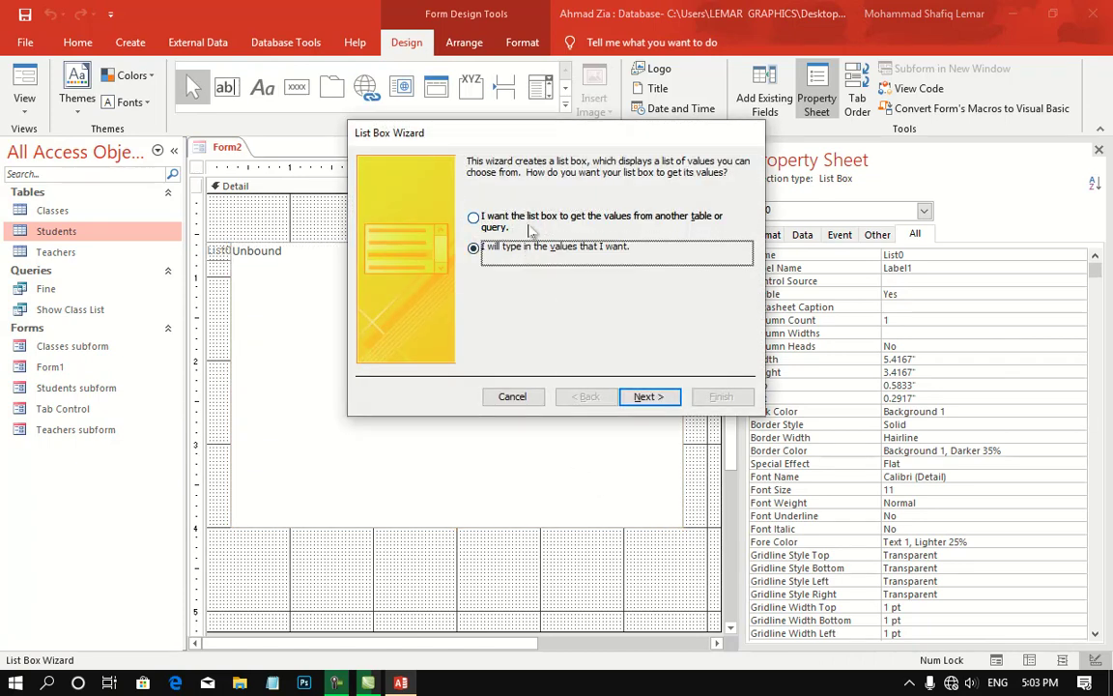
click(474, 218)
click(649, 397)
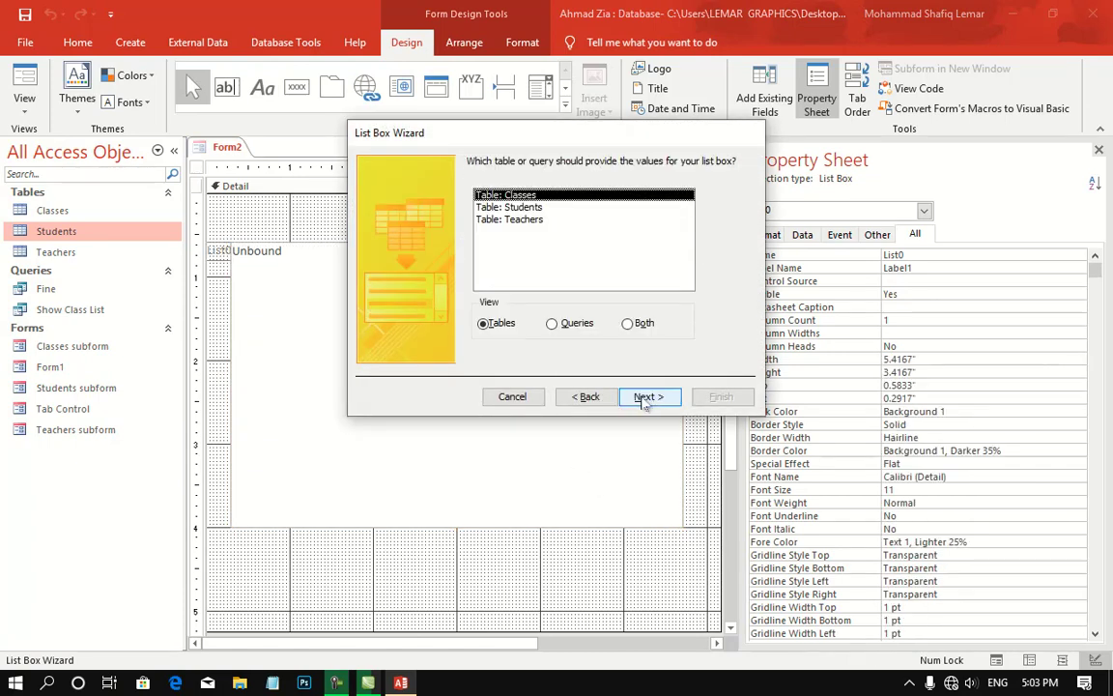
double_click(509, 207)
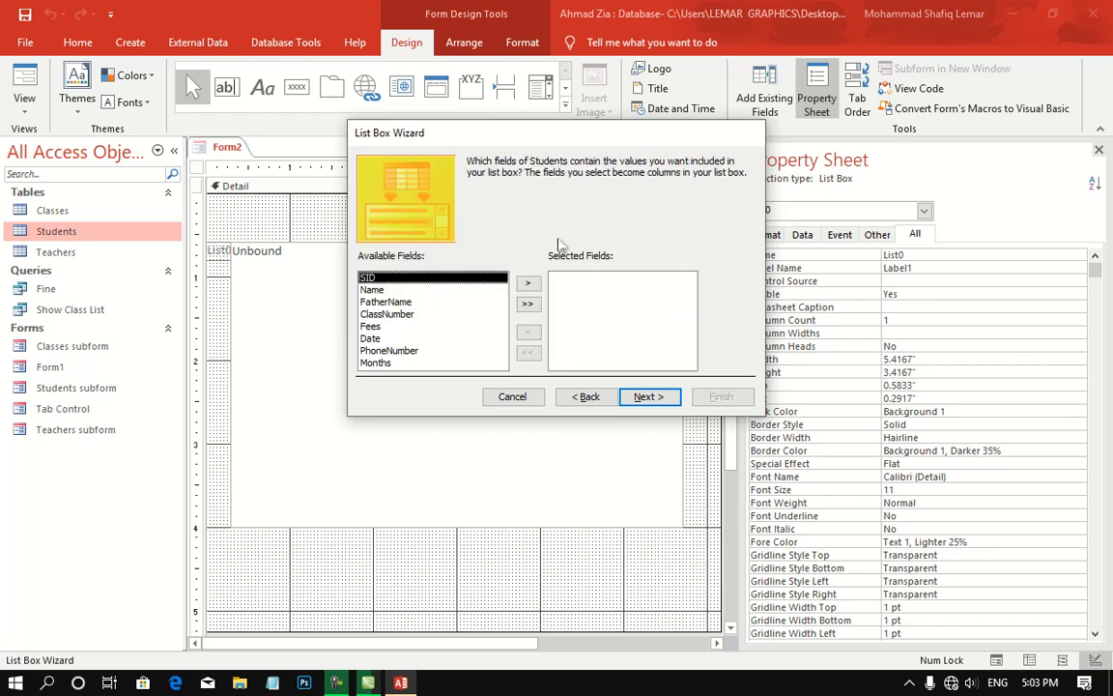
double_click(387, 290)
double_click(388, 290)
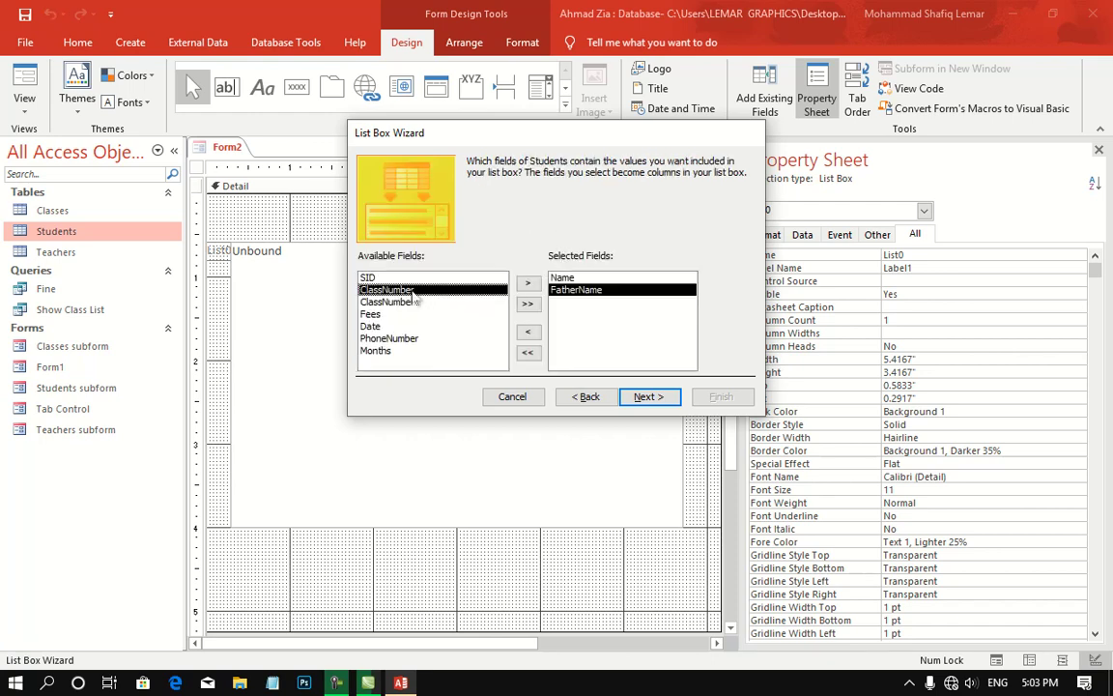
double_click(406, 290)
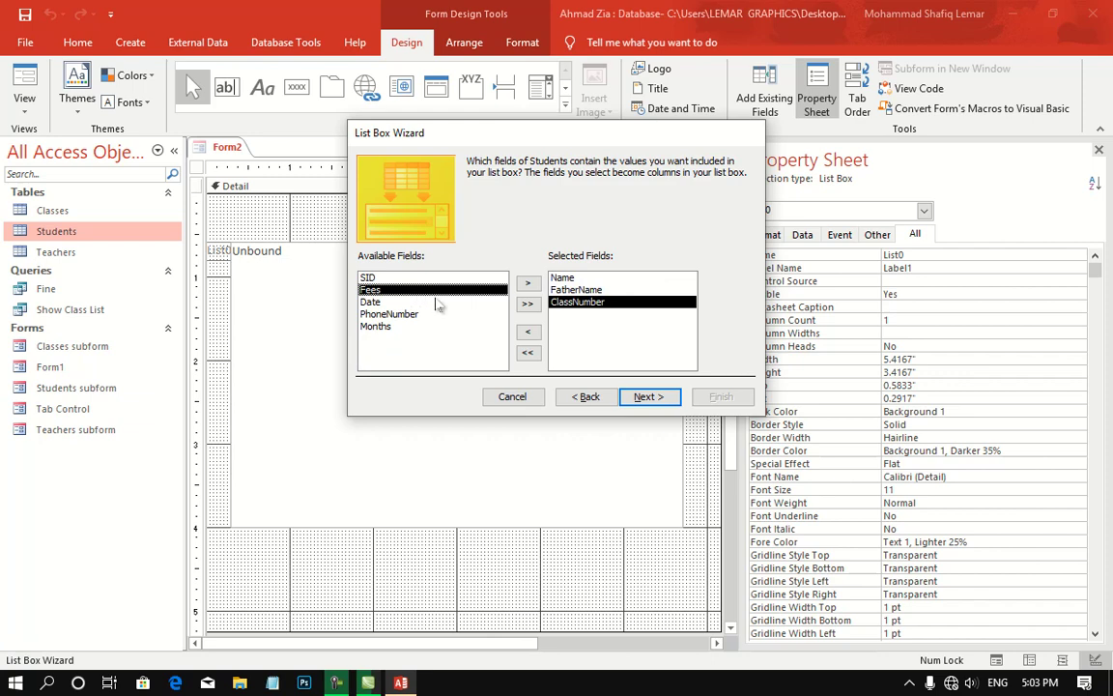
double_click(401, 317)
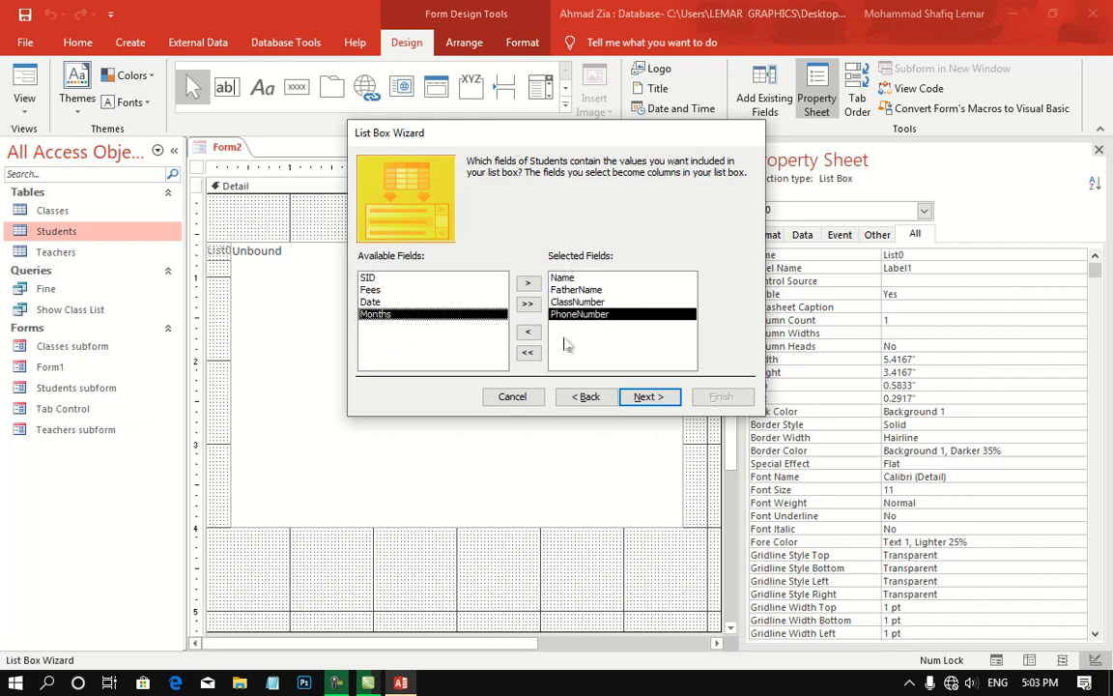
Skip sorting, keep the SID key column hidden, and finish the List Box Wizard
click(650, 397)
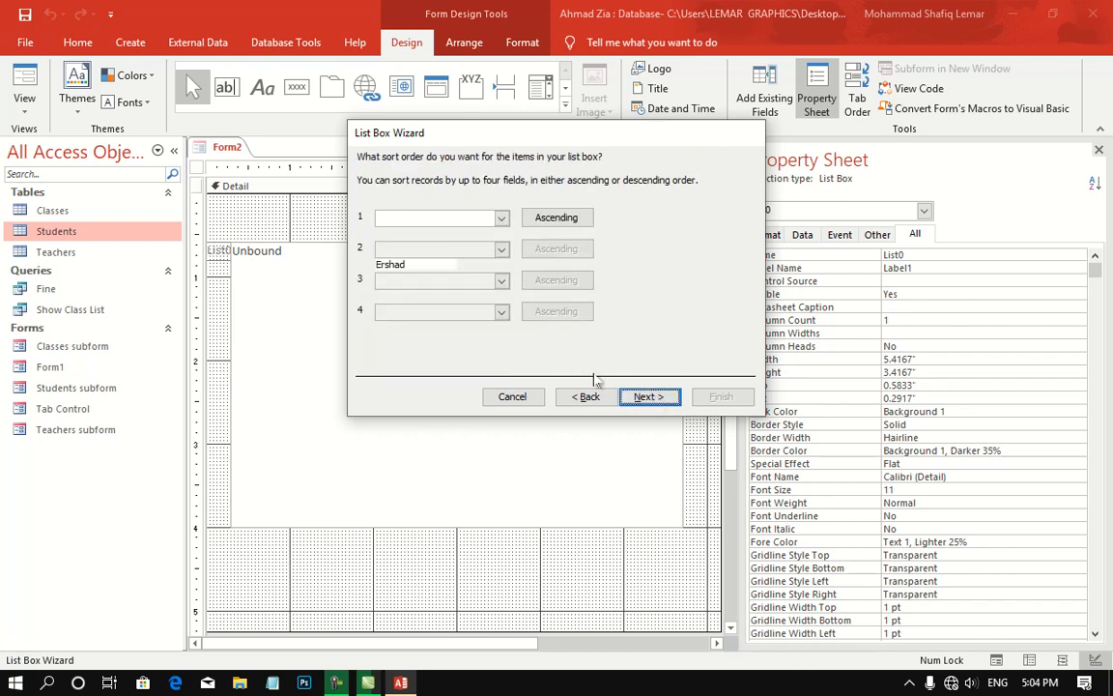
click(650, 398)
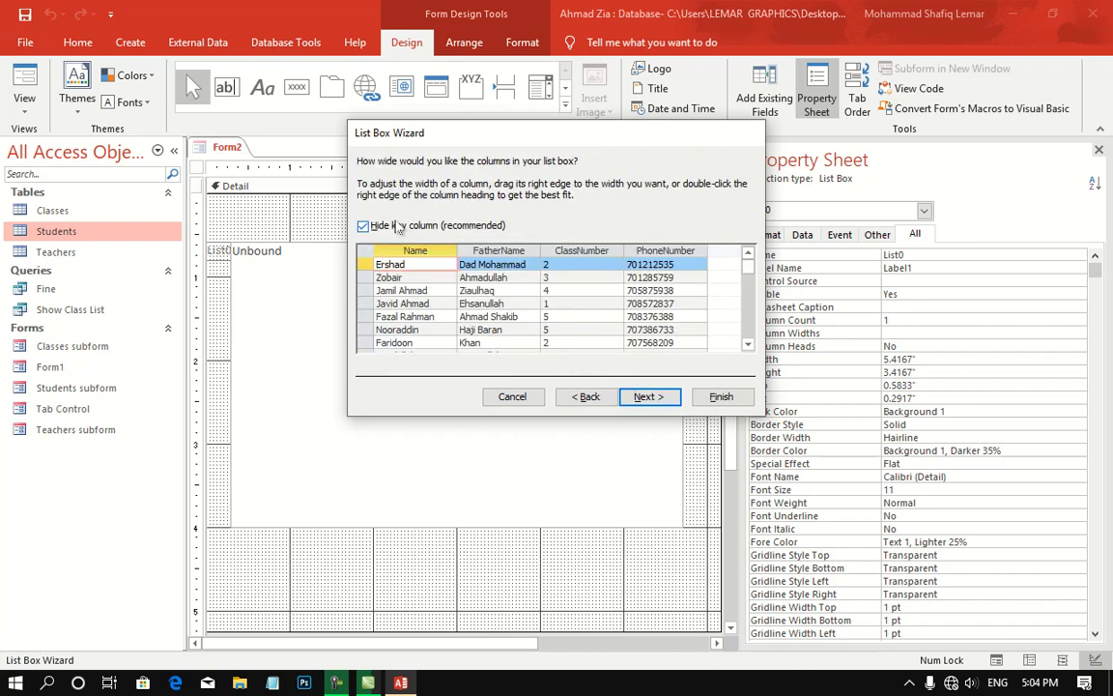
click(398, 226)
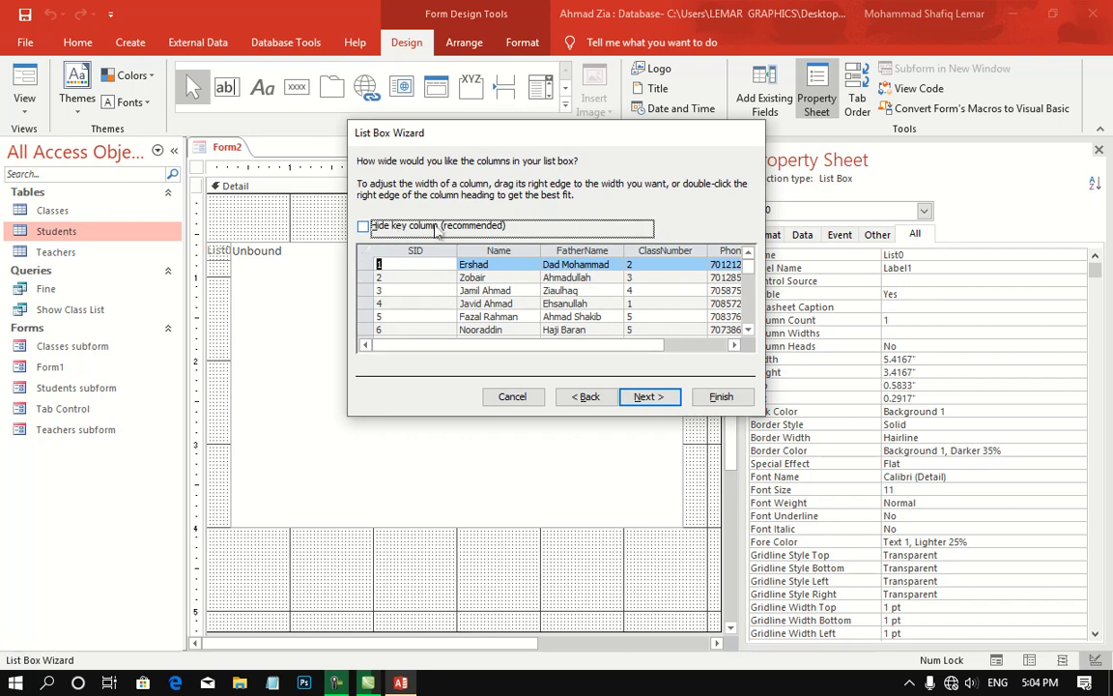
click(437, 228)
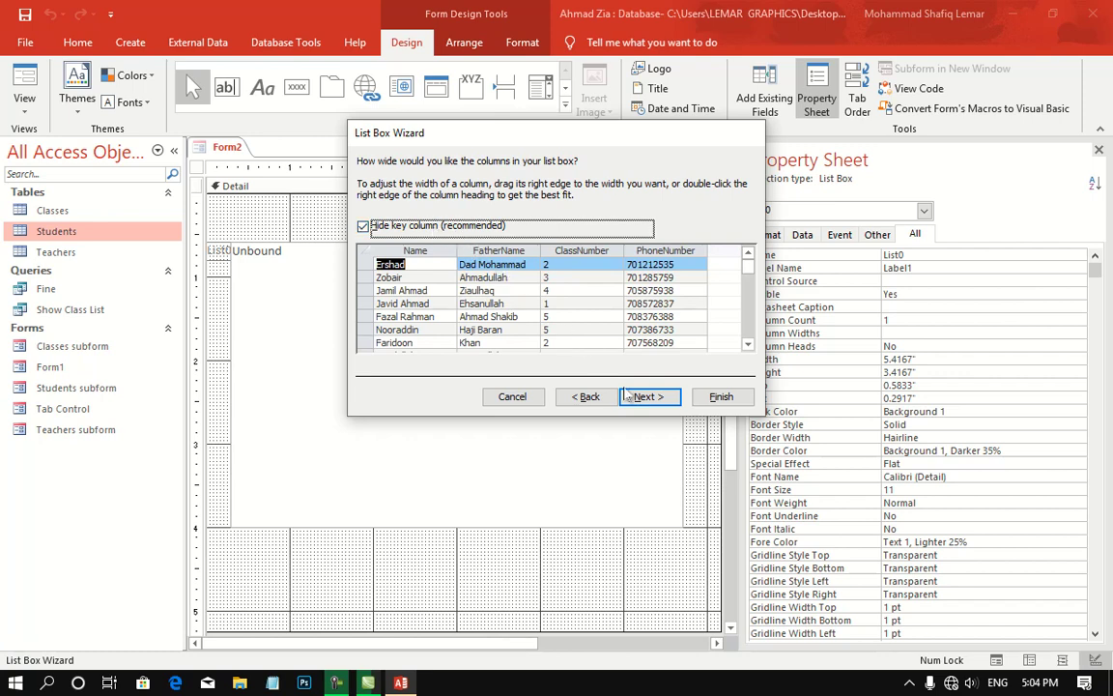
click(630, 398)
click(721, 396)
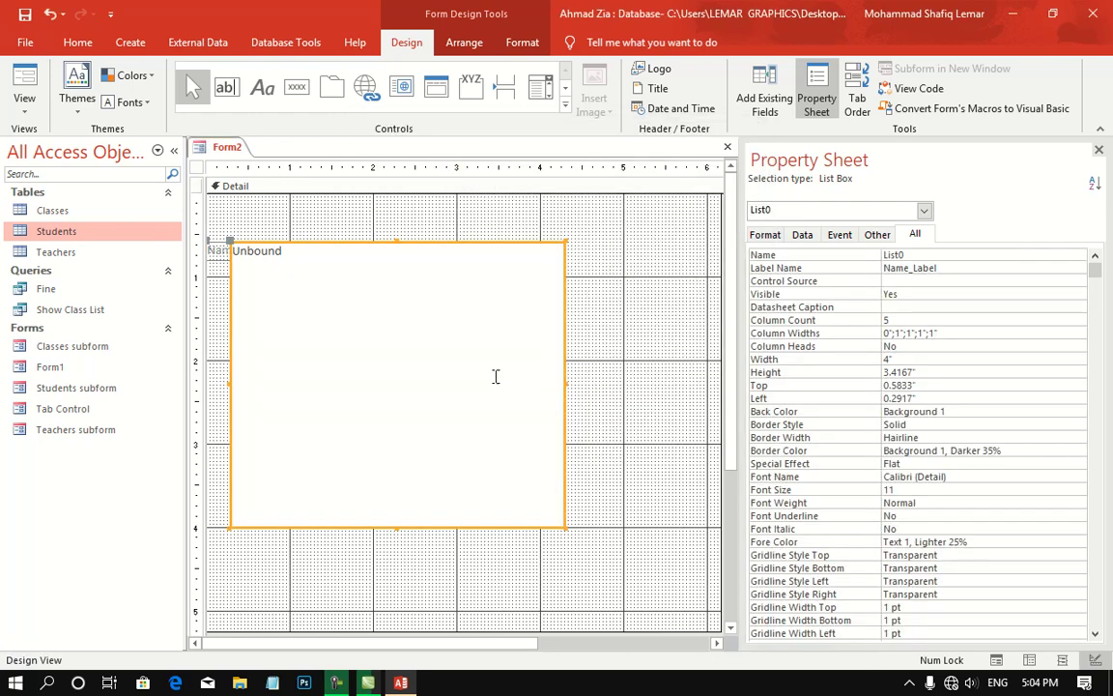
Delete the list box's Name label, check the student rows in Form View, and return to Design View
click(221, 254)
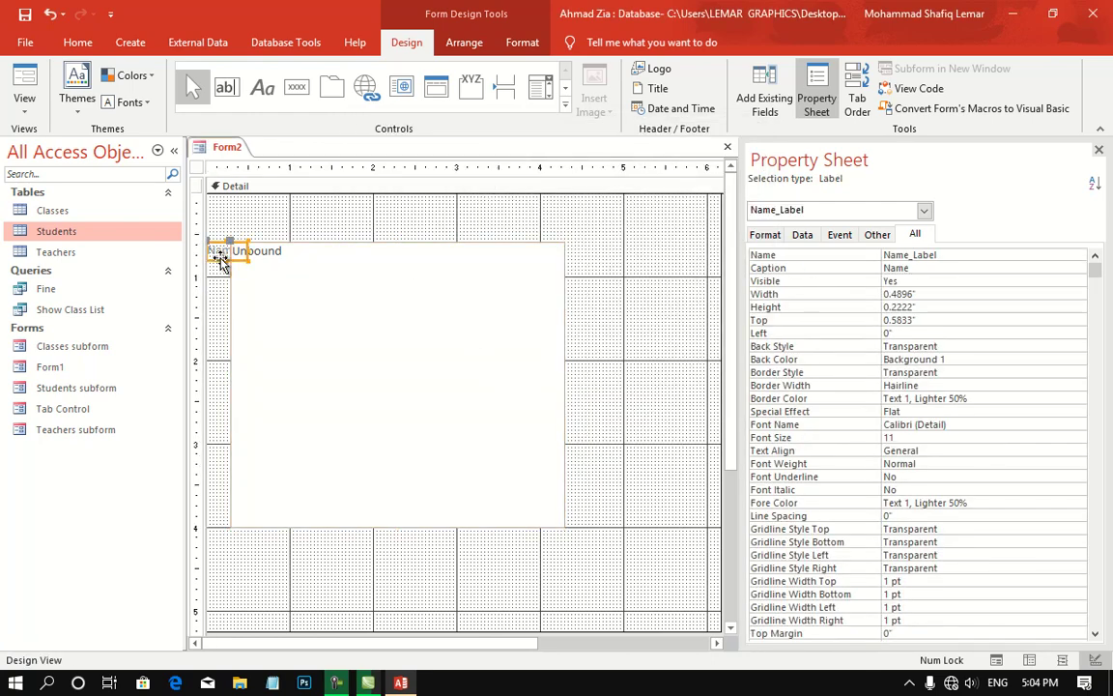
key(Delete)
click(41, 77)
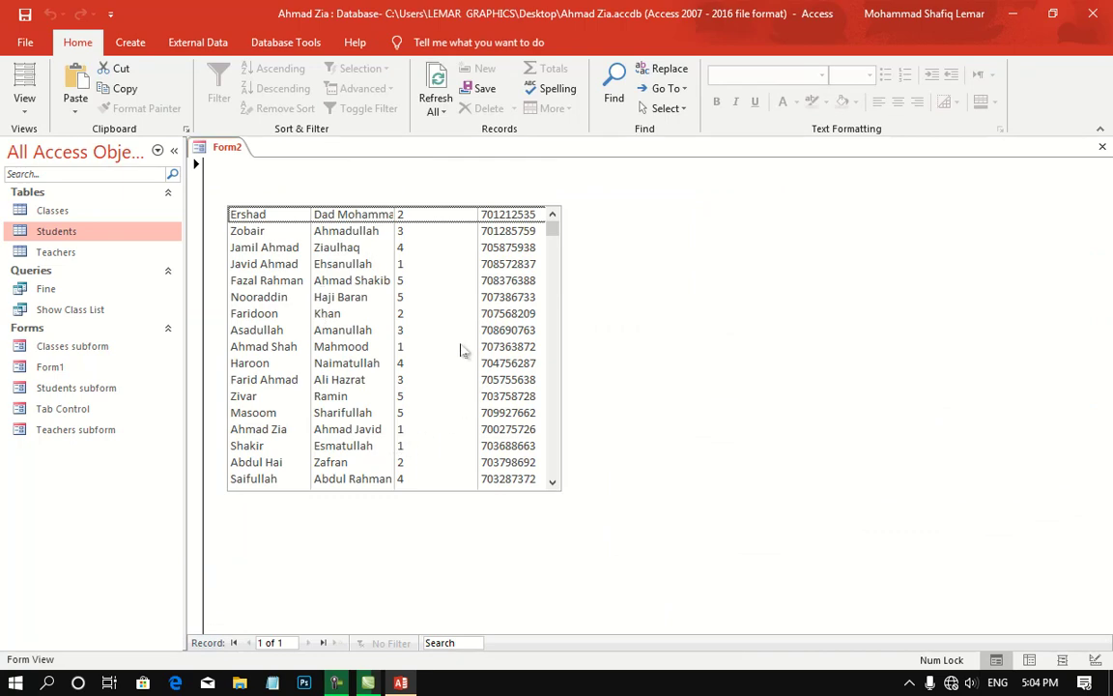
click(553, 468)
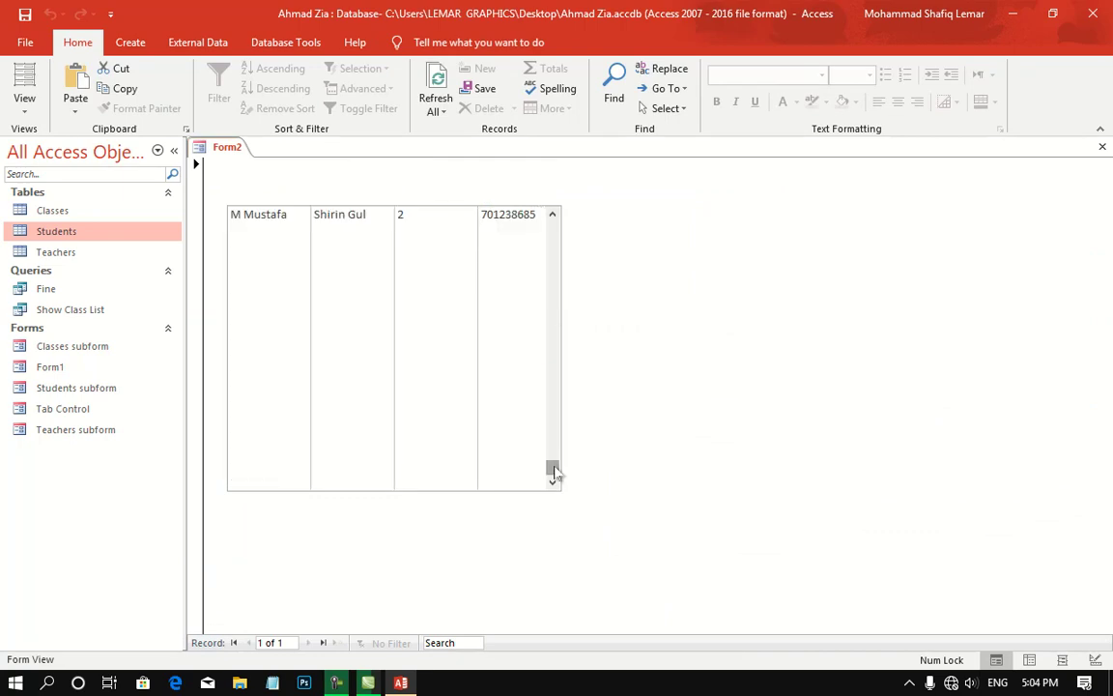
drag(553, 471, 542, 191)
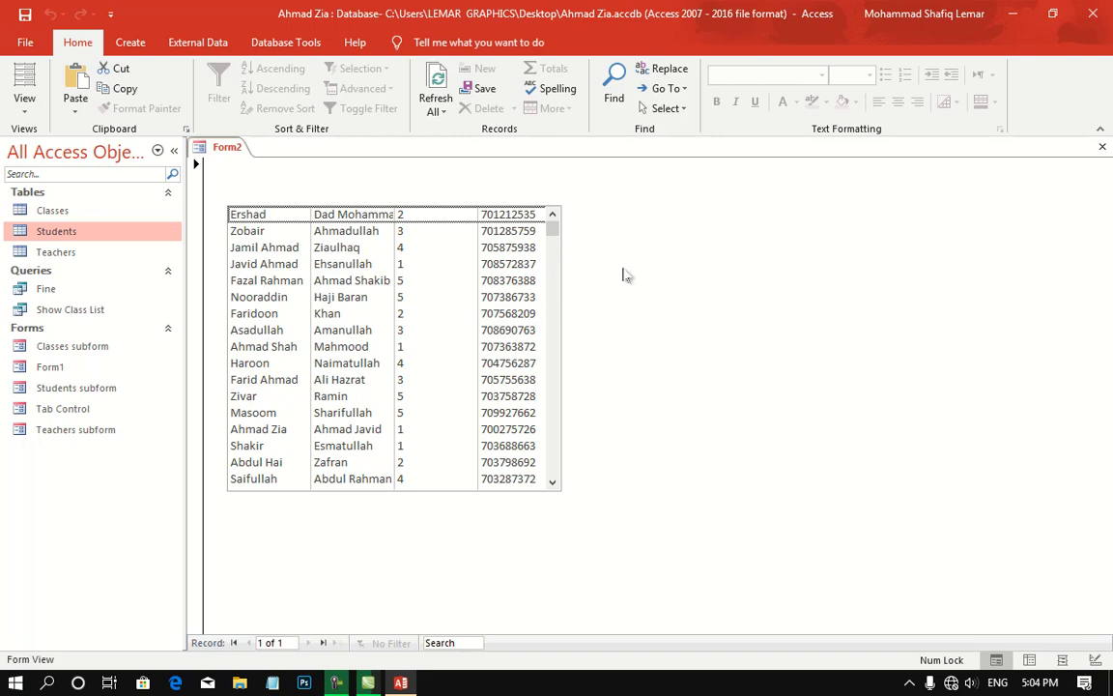
right_click(627, 270)
click(683, 320)
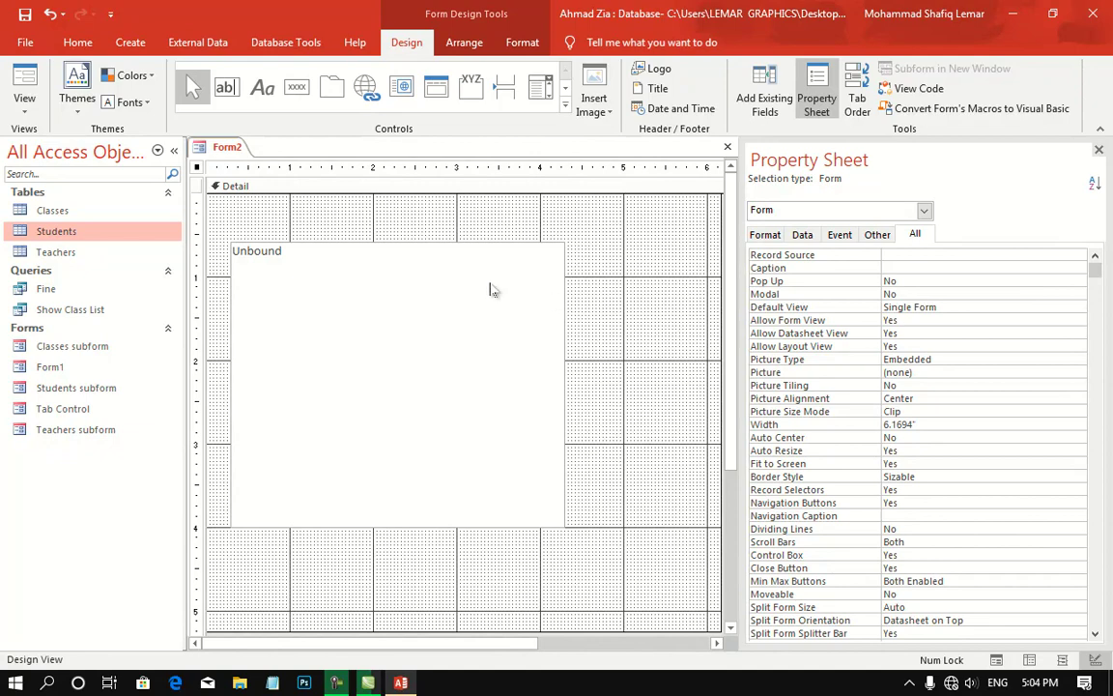
Inspect the list box's Row Source query of five Students fields and close it unchanged
click(489, 285)
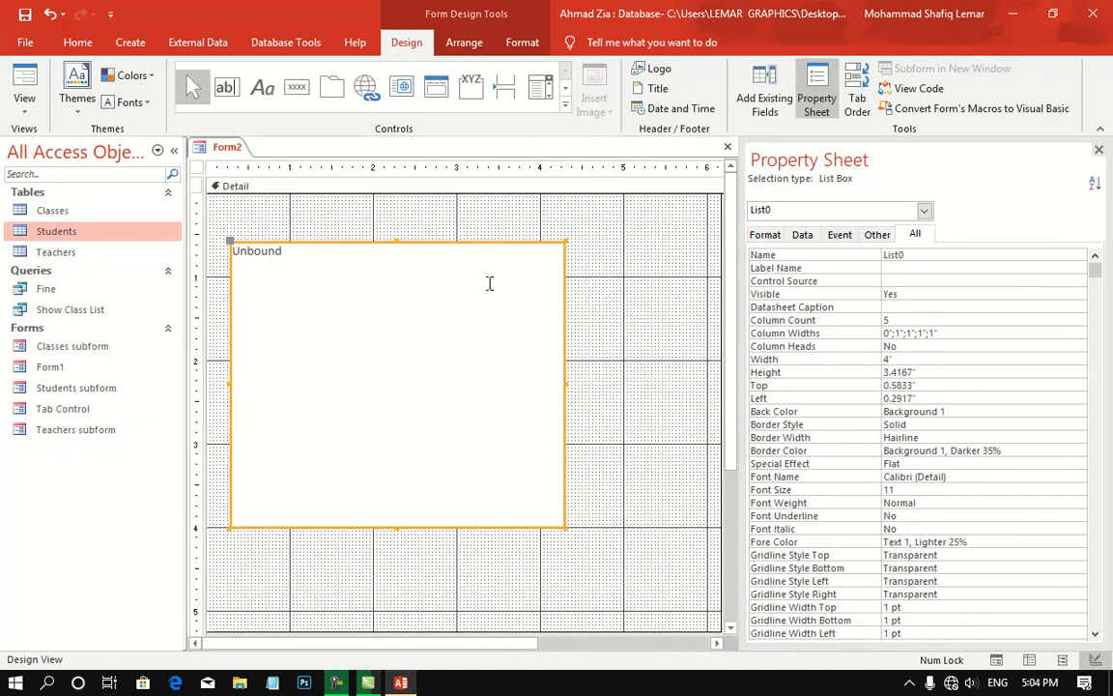
click(802, 235)
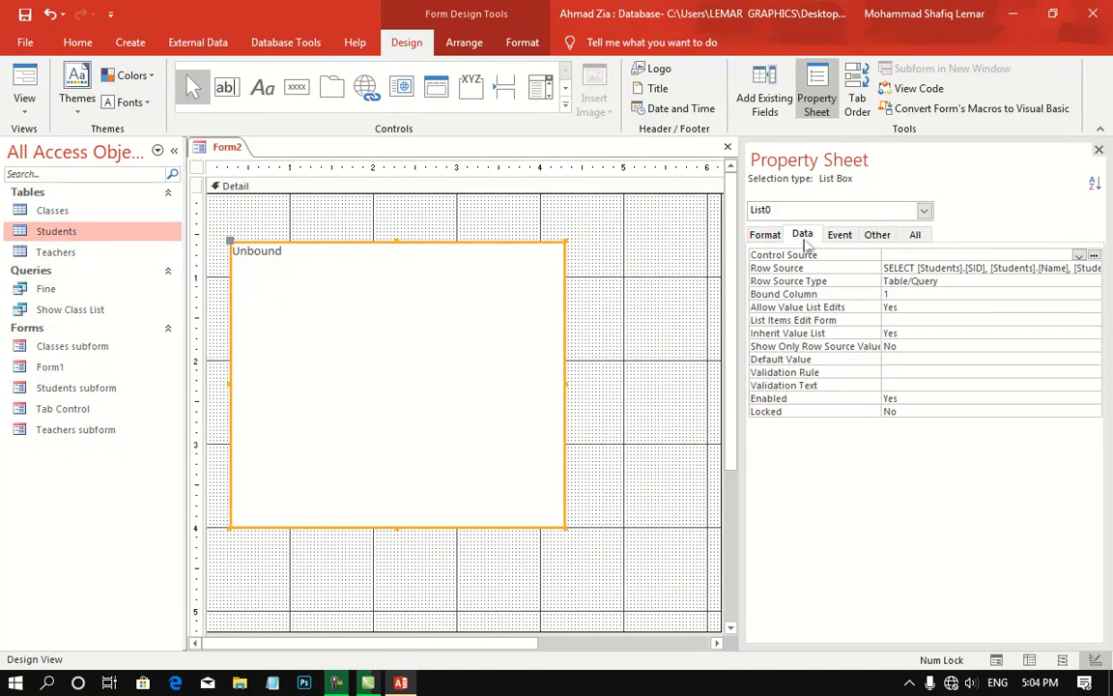
click(1028, 268)
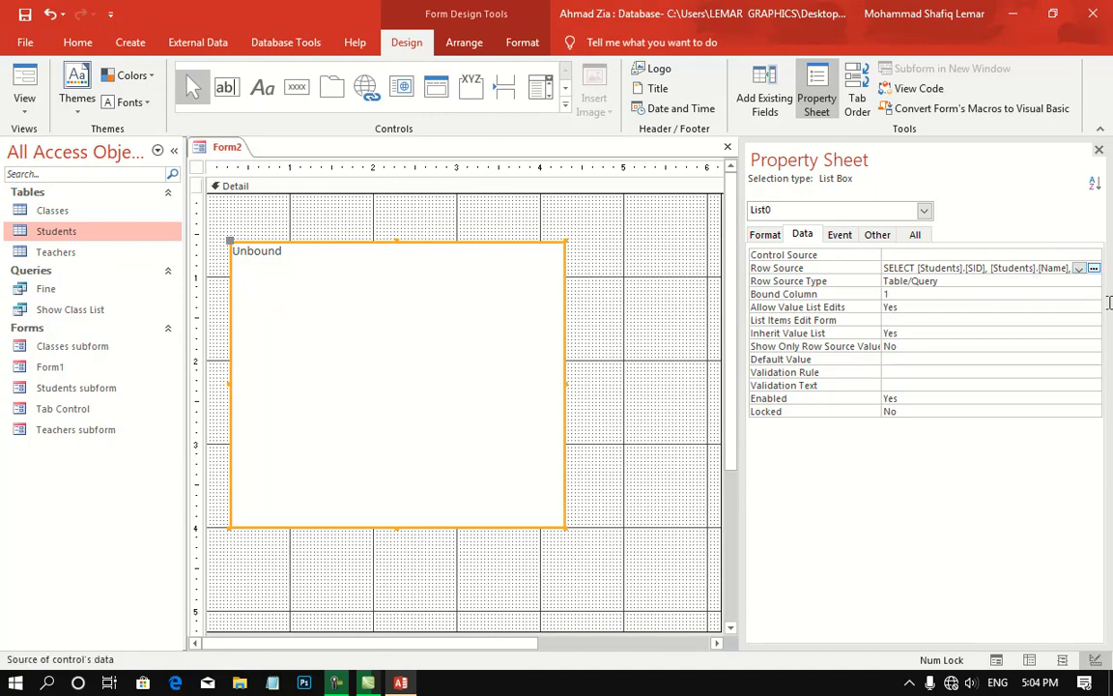
click(1093, 268)
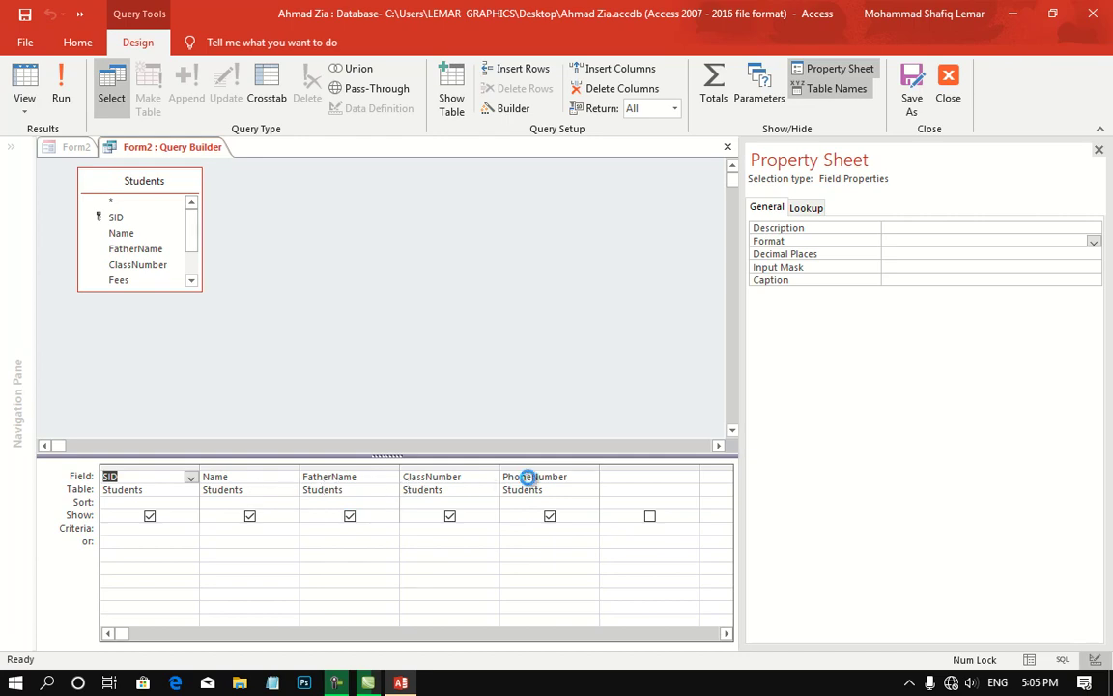
key(ctrl+w)
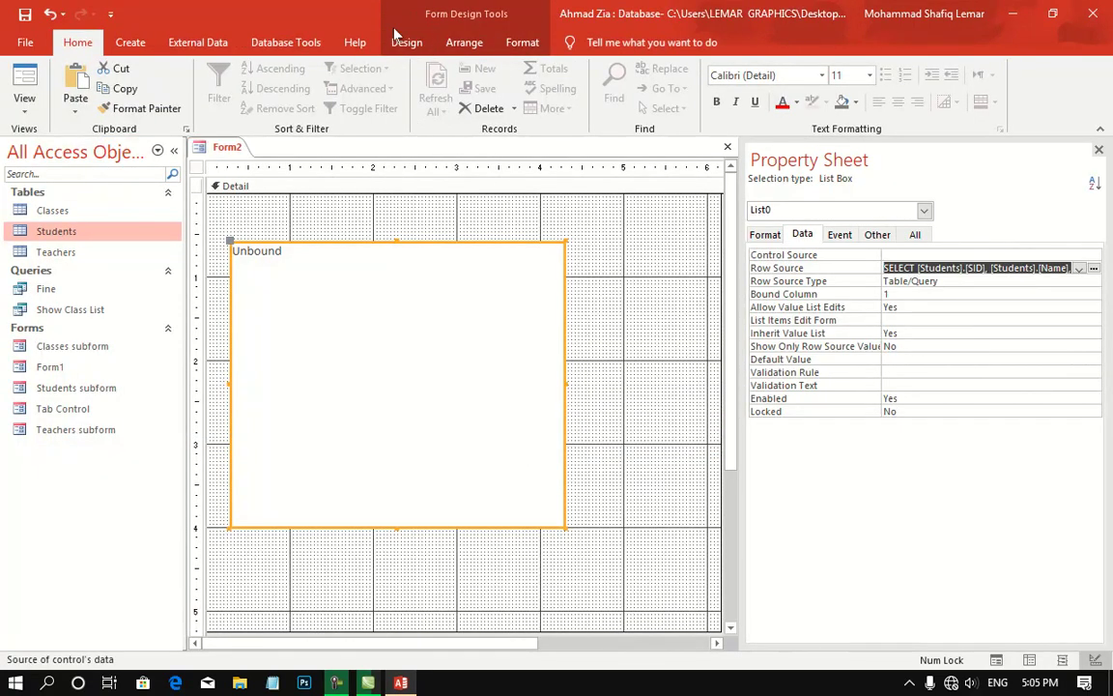
click(398, 40)
Draw an option group beside the list box with labels Name, FatherName, ClassNumber and PhoneNumber
click(472, 87)
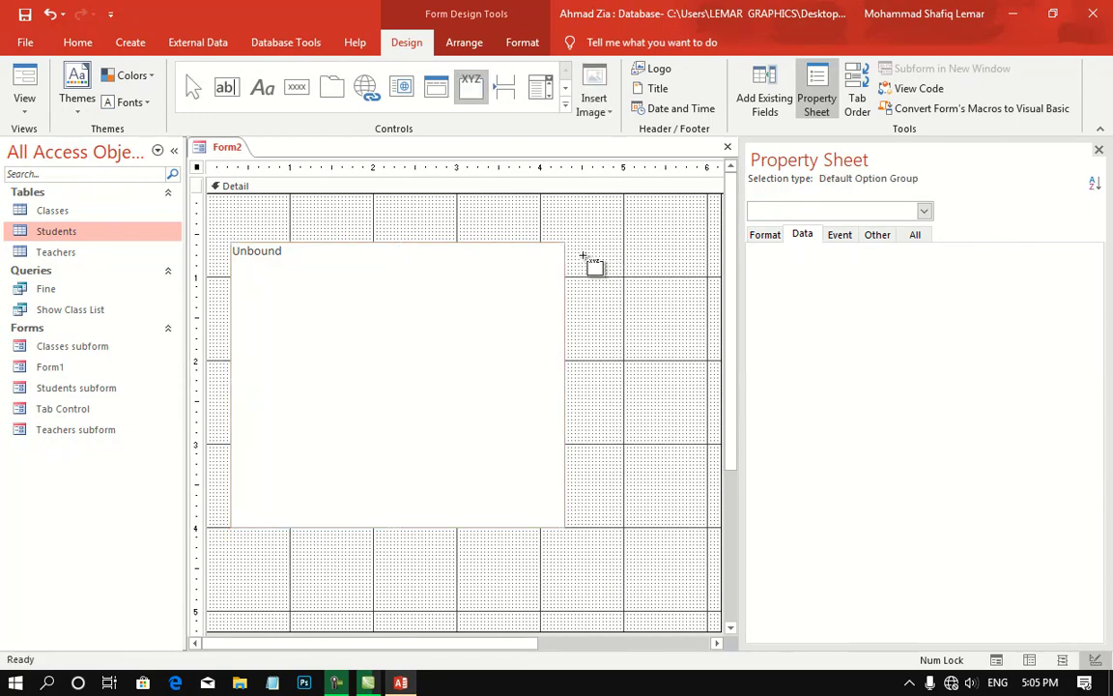
drag(576, 243, 677, 453)
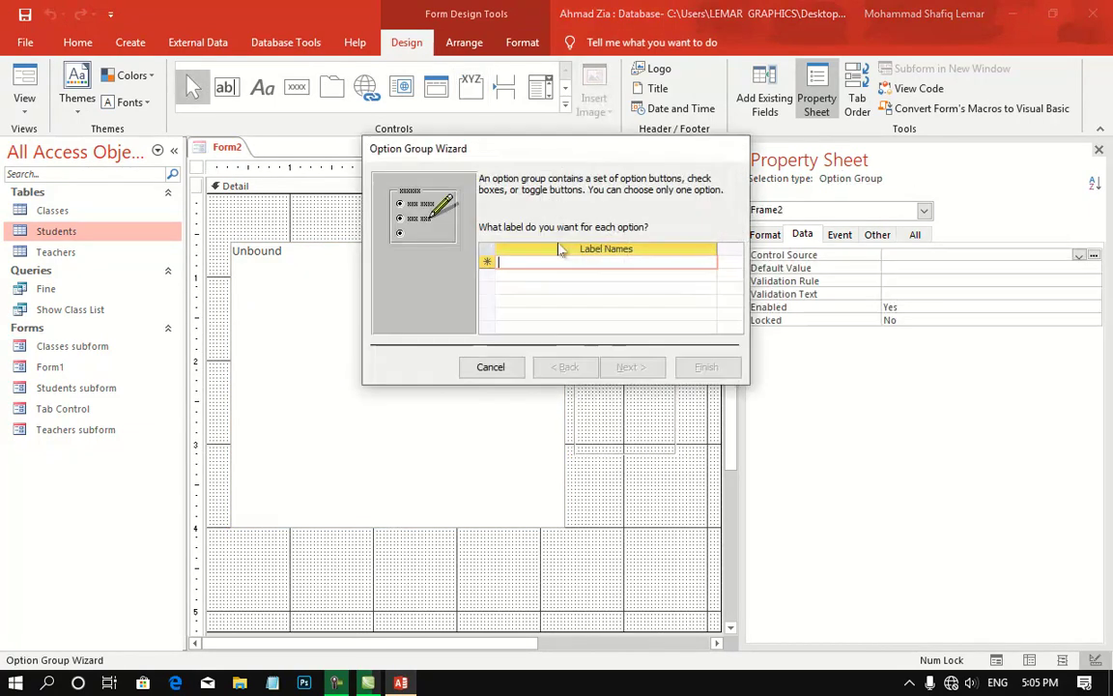
text(Name)
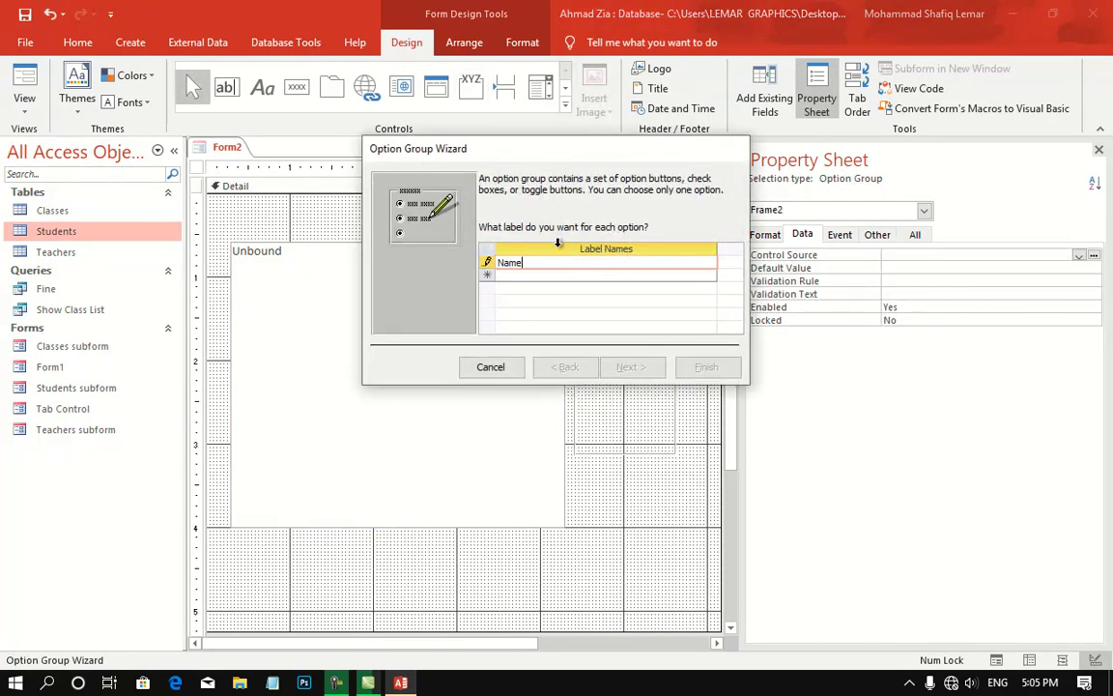
key(Tab)
text(Fath)
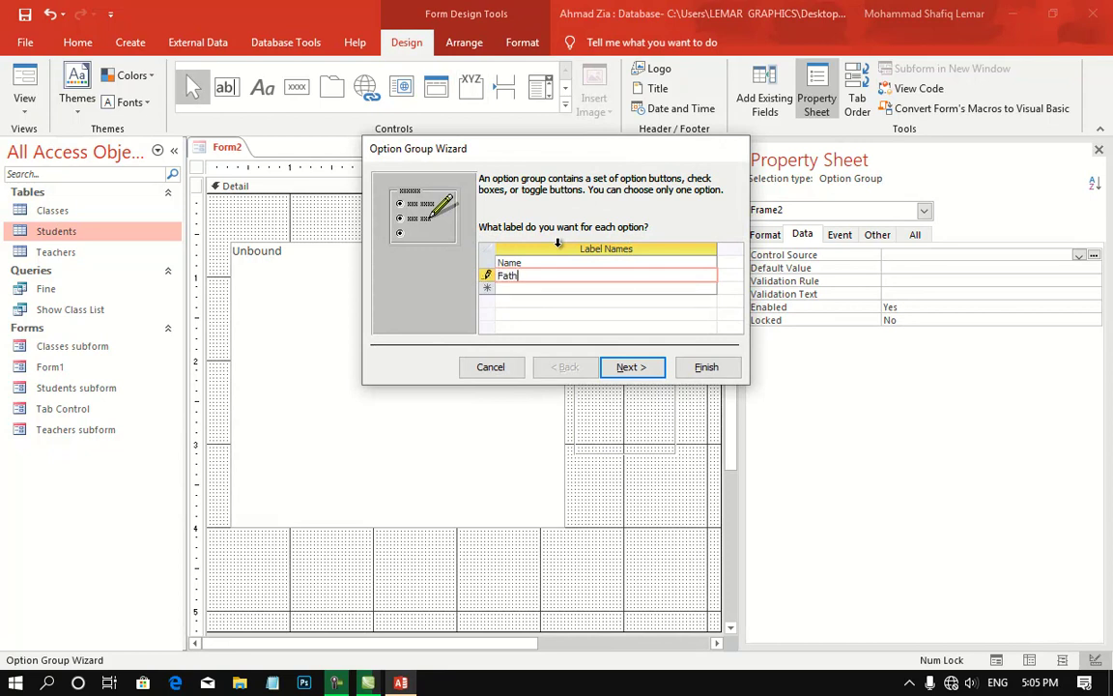
text(erName)
key(Tab)
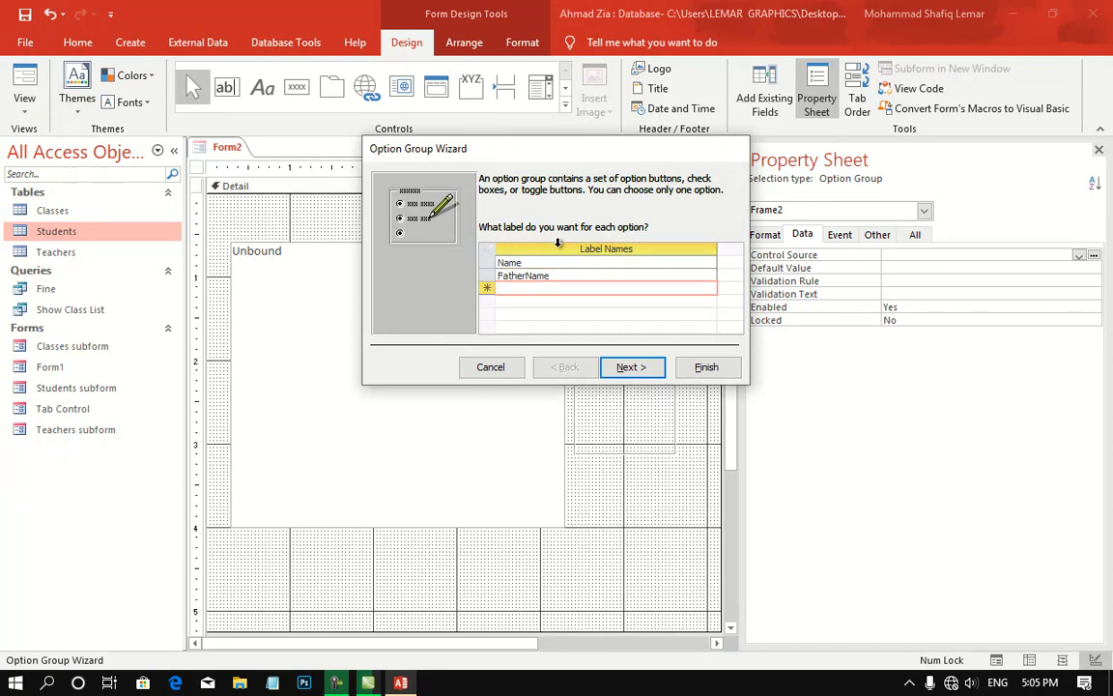
text(ClassNumber)
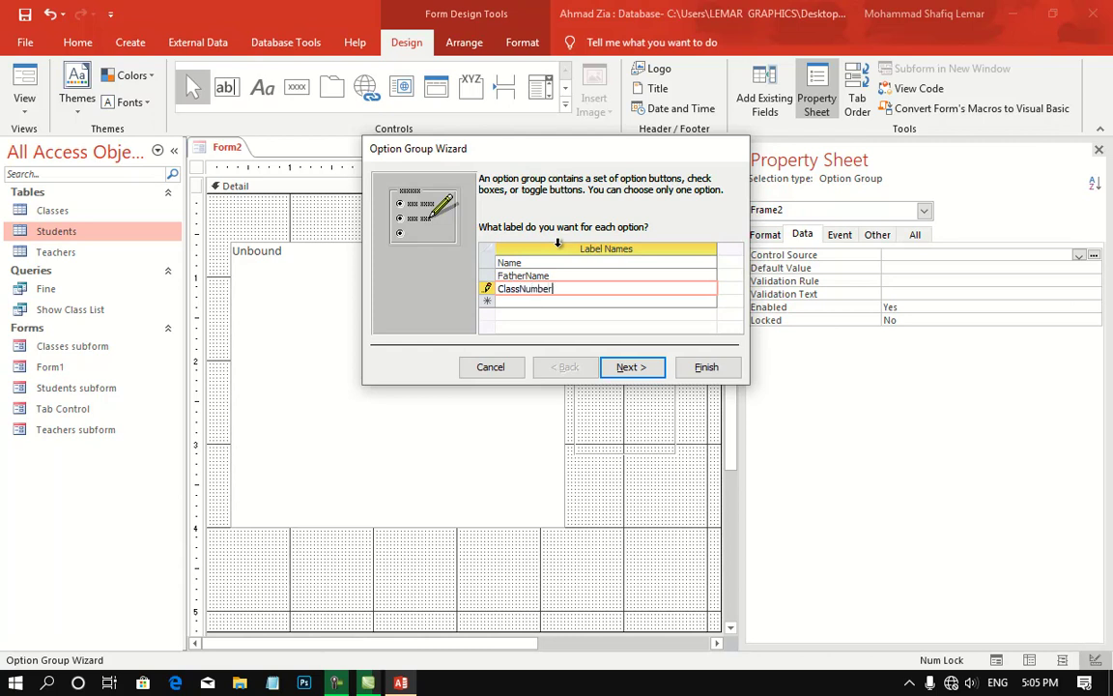
key(Tab)
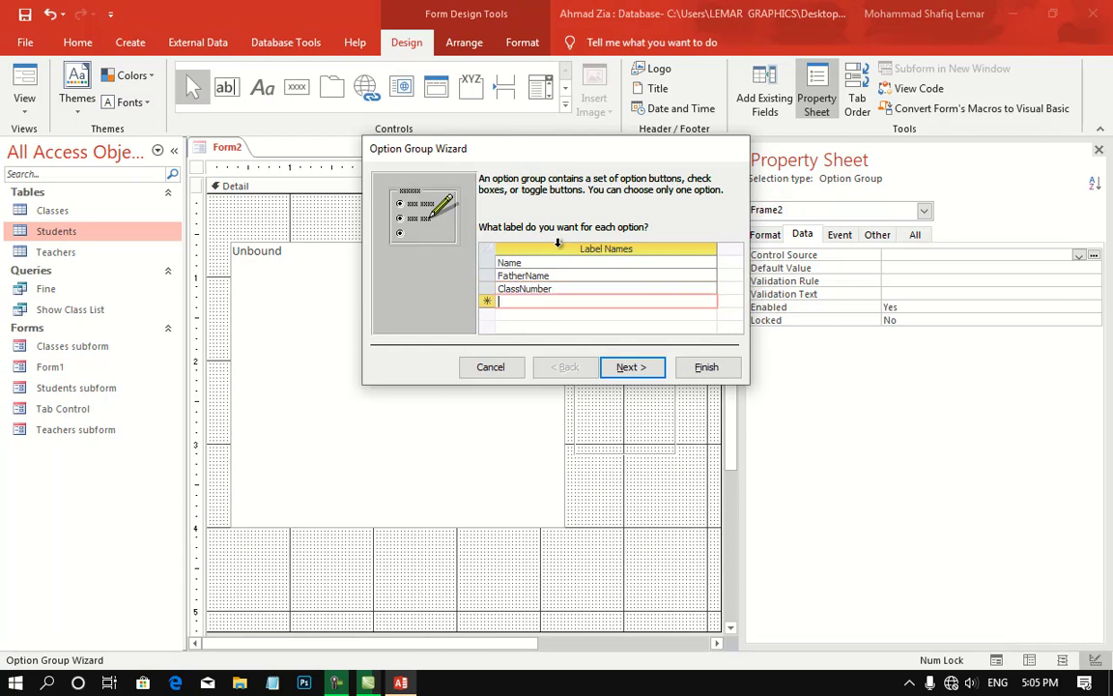
text(PhoneNumber)
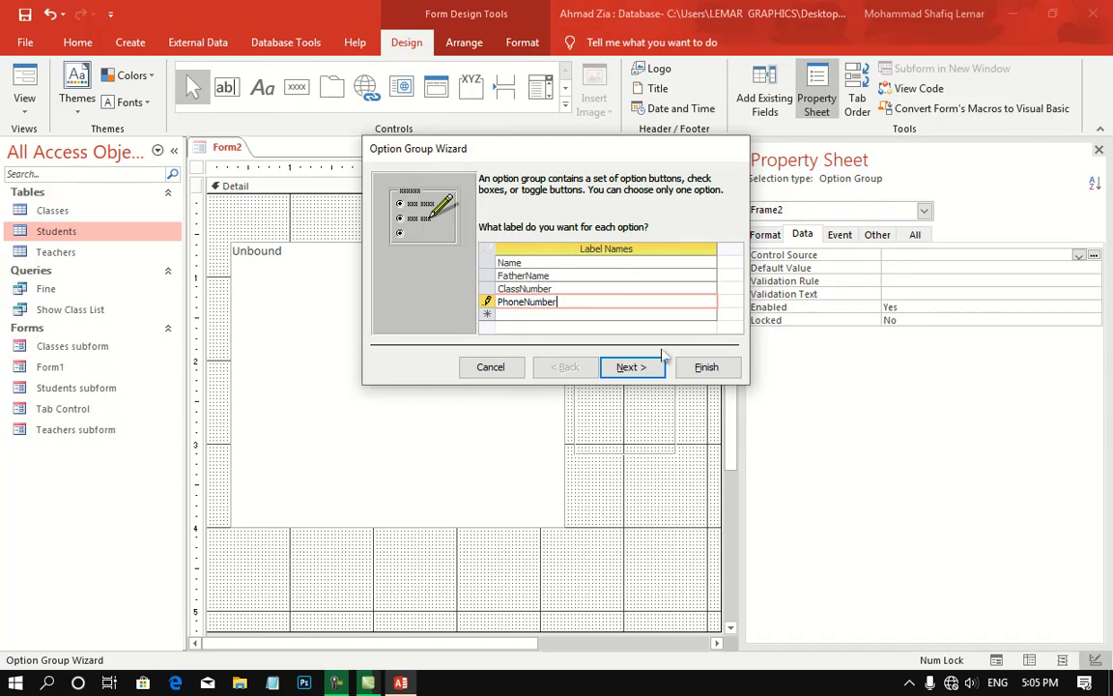
Keep Name as the default option, values 1–4, Raised style, and finish the wizard
click(632, 367)
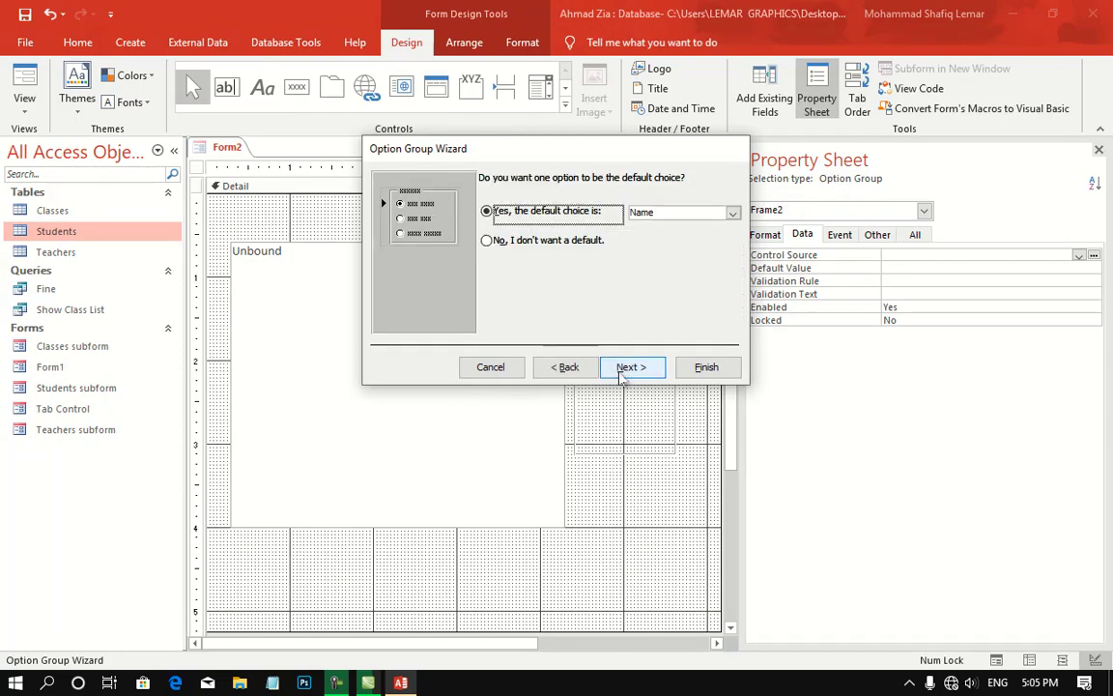
click(642, 367)
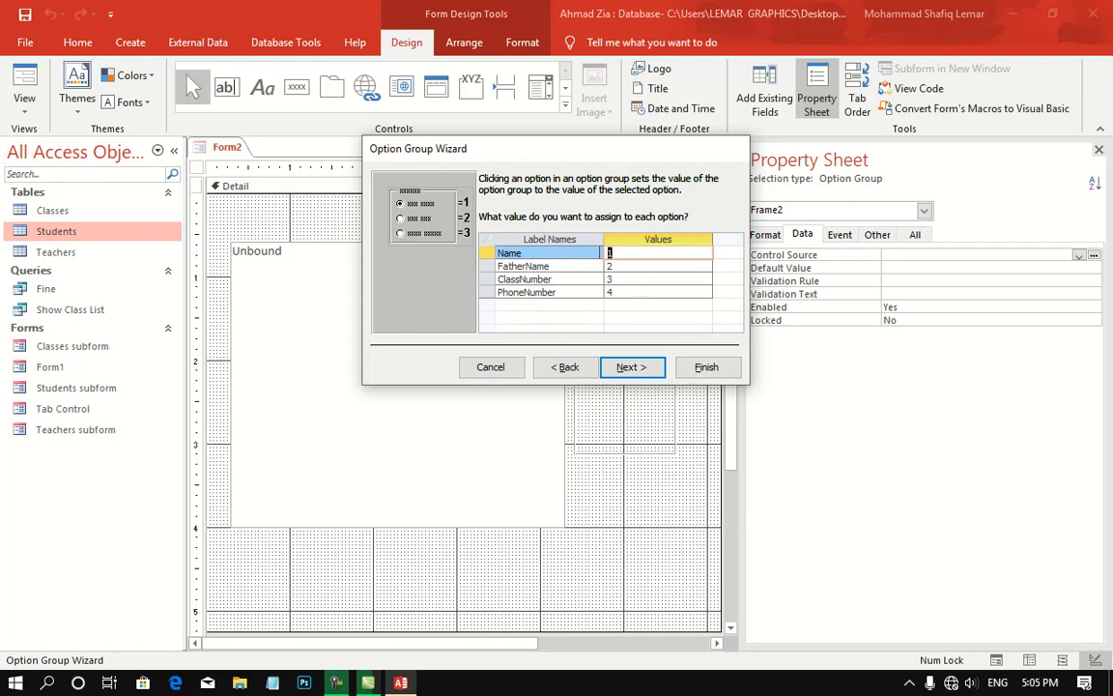
key(Down)
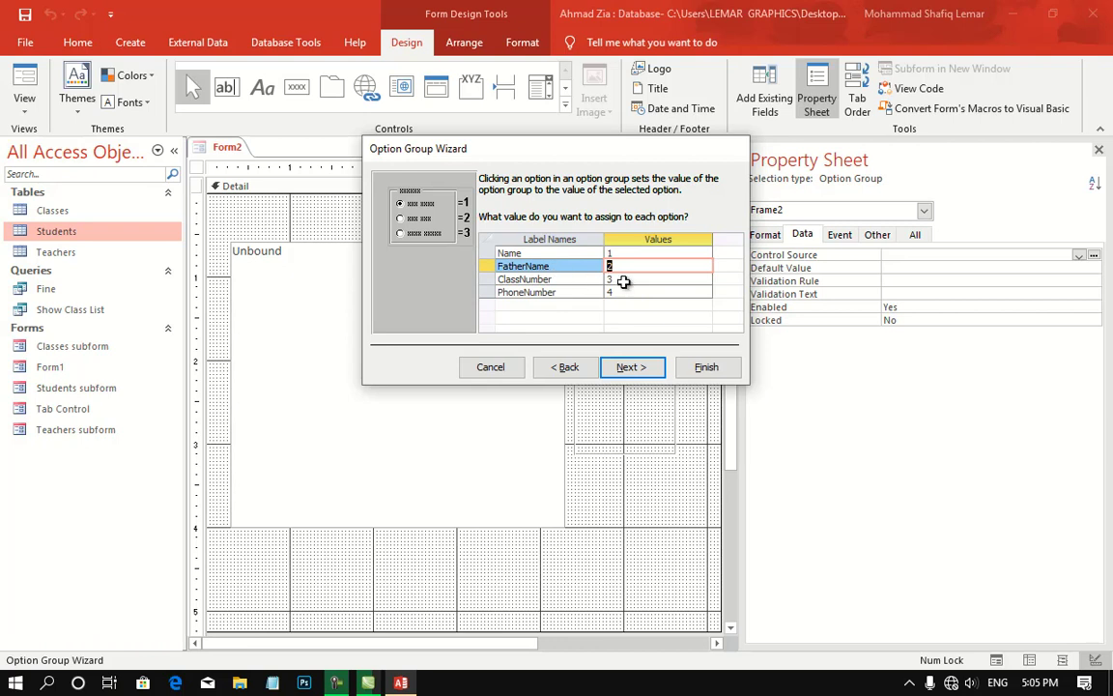
key(Down)
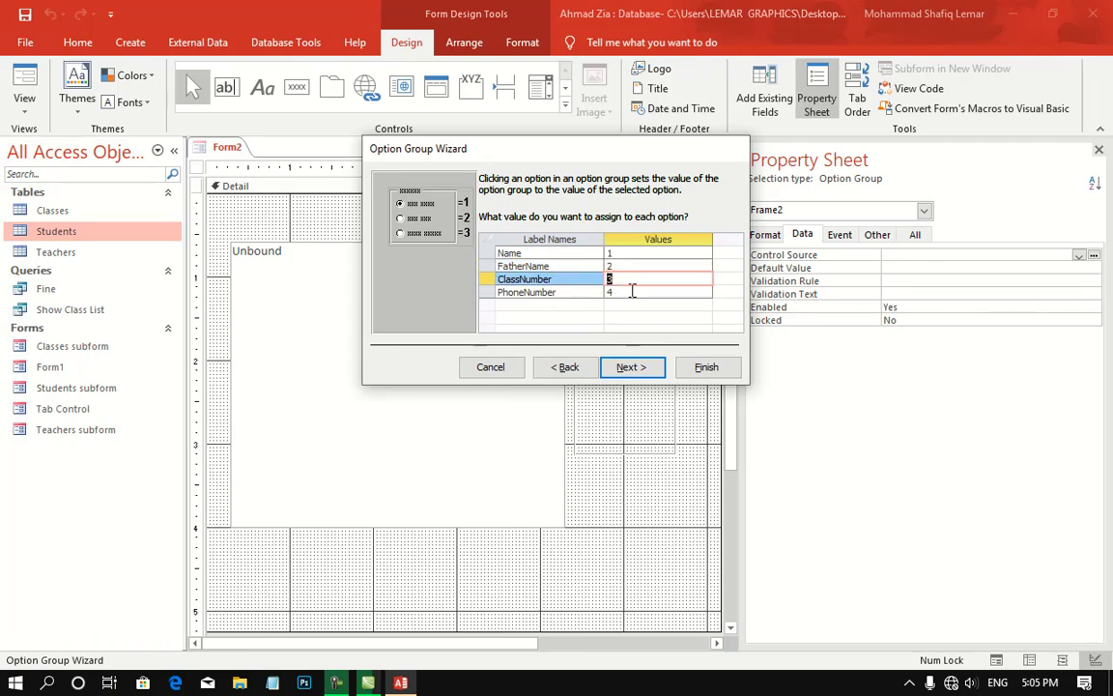
key(Down)
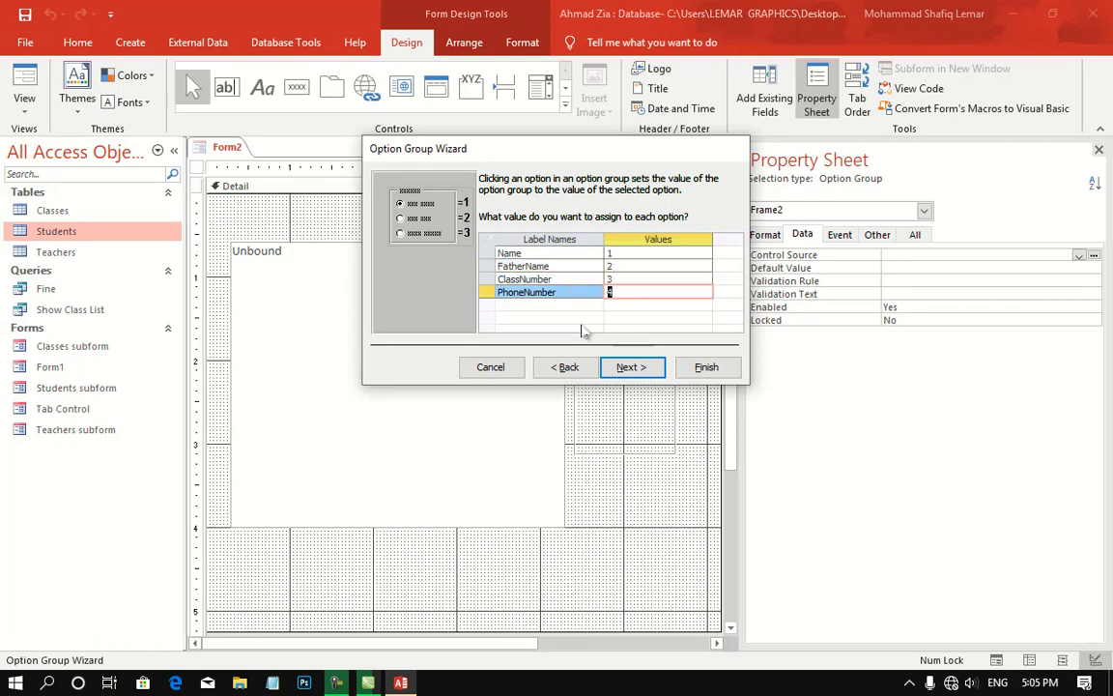
click(632, 368)
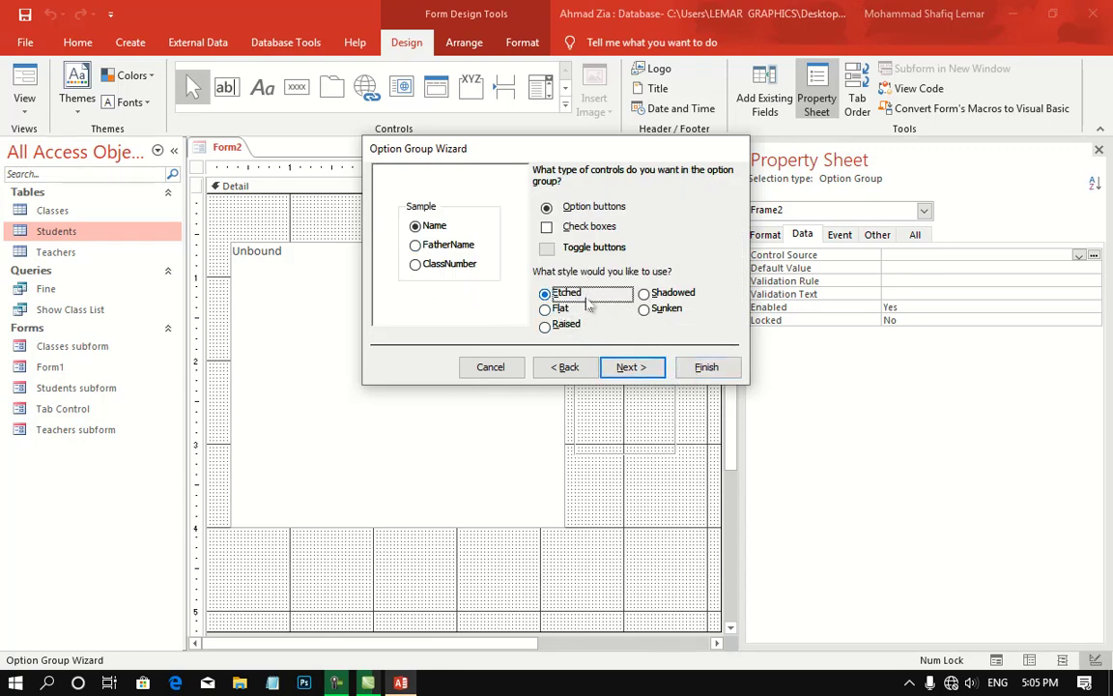
click(560, 324)
click(632, 367)
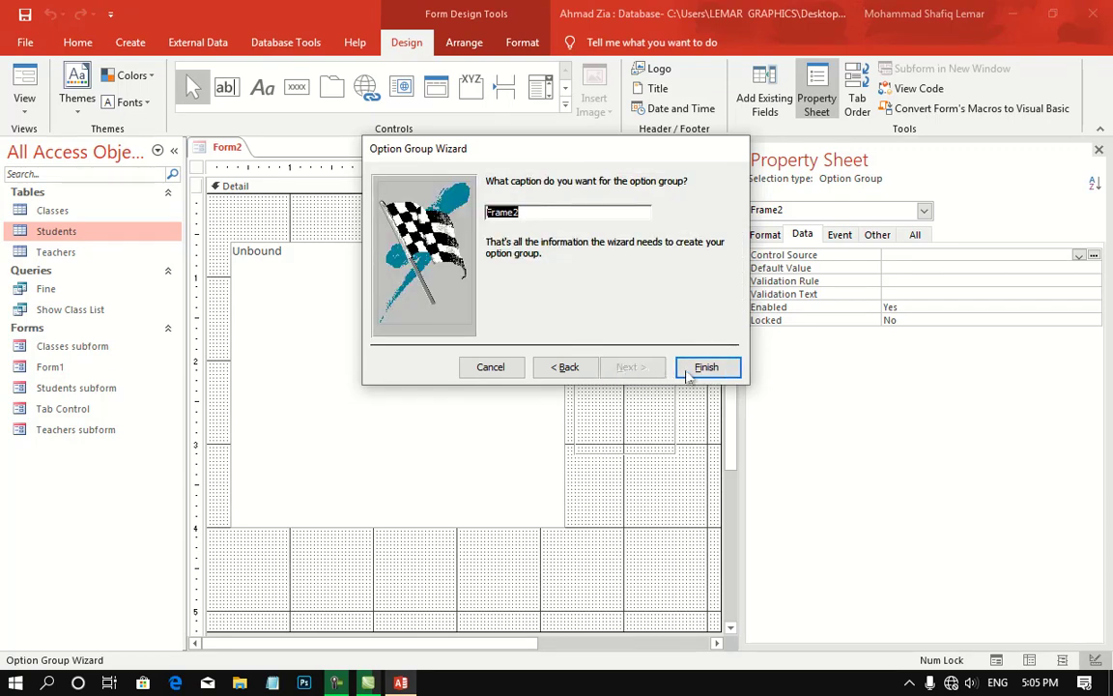
click(704, 369)
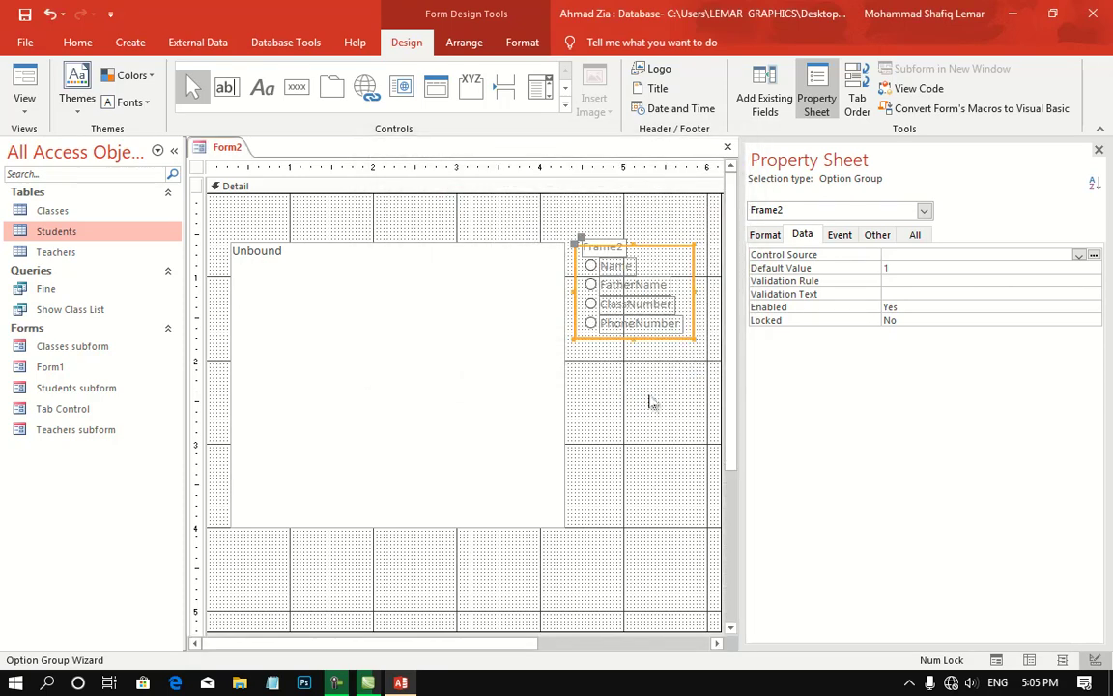
Delete the option group's Frame2 caption label and reselect the group
click(584, 245)
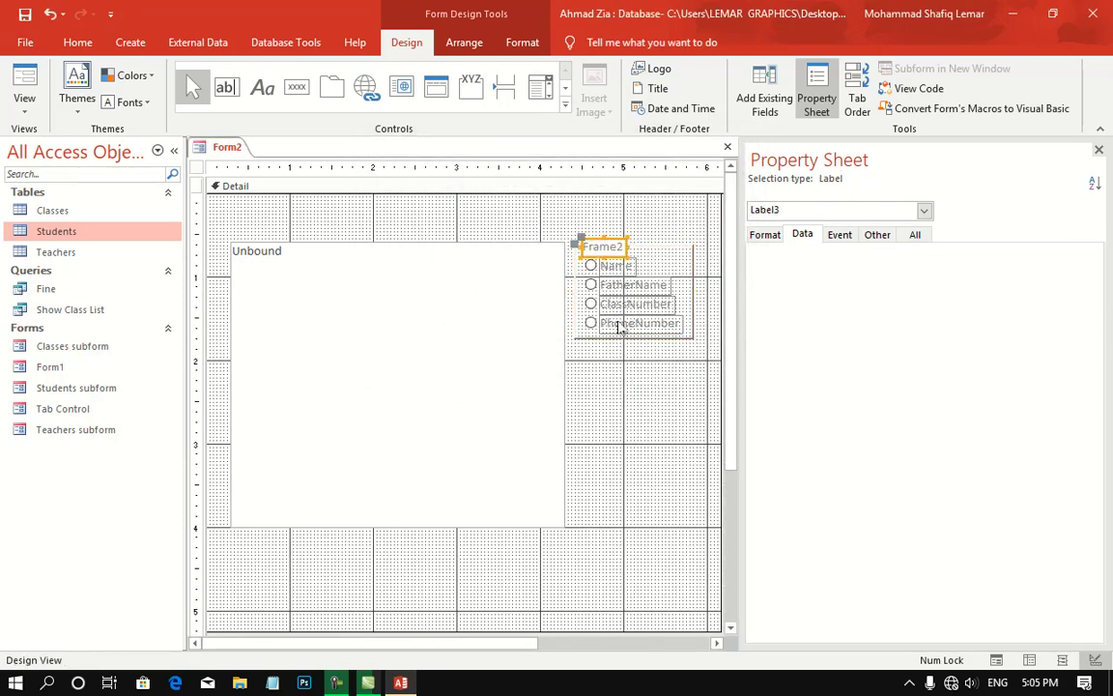
key(Delete)
click(623, 348)
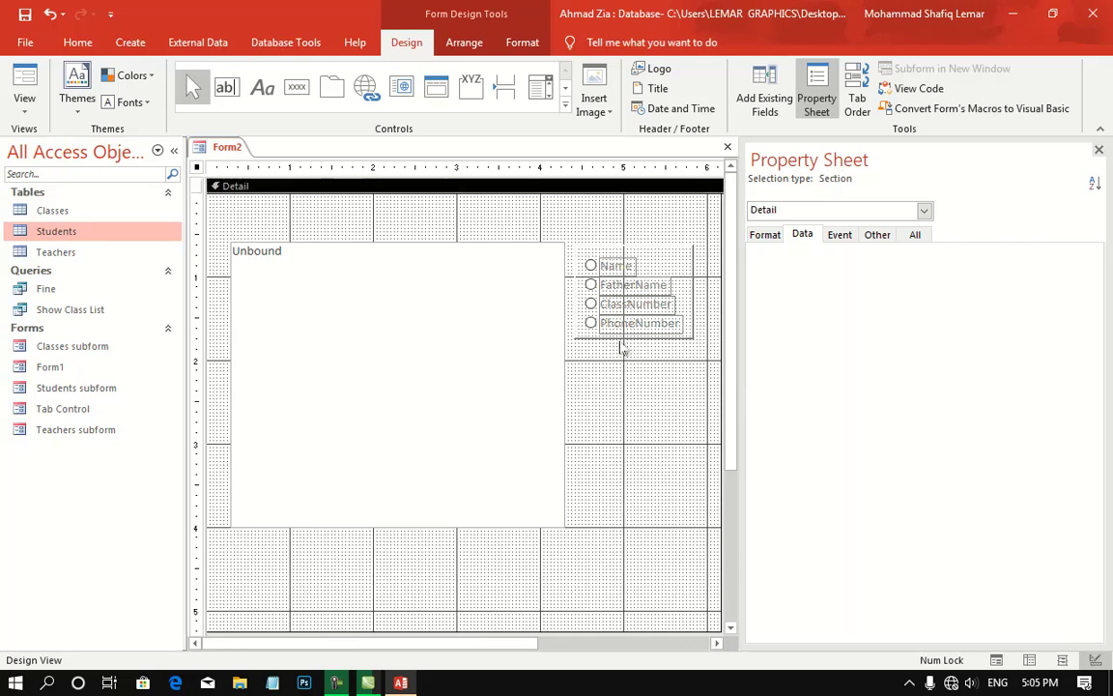
click(626, 338)
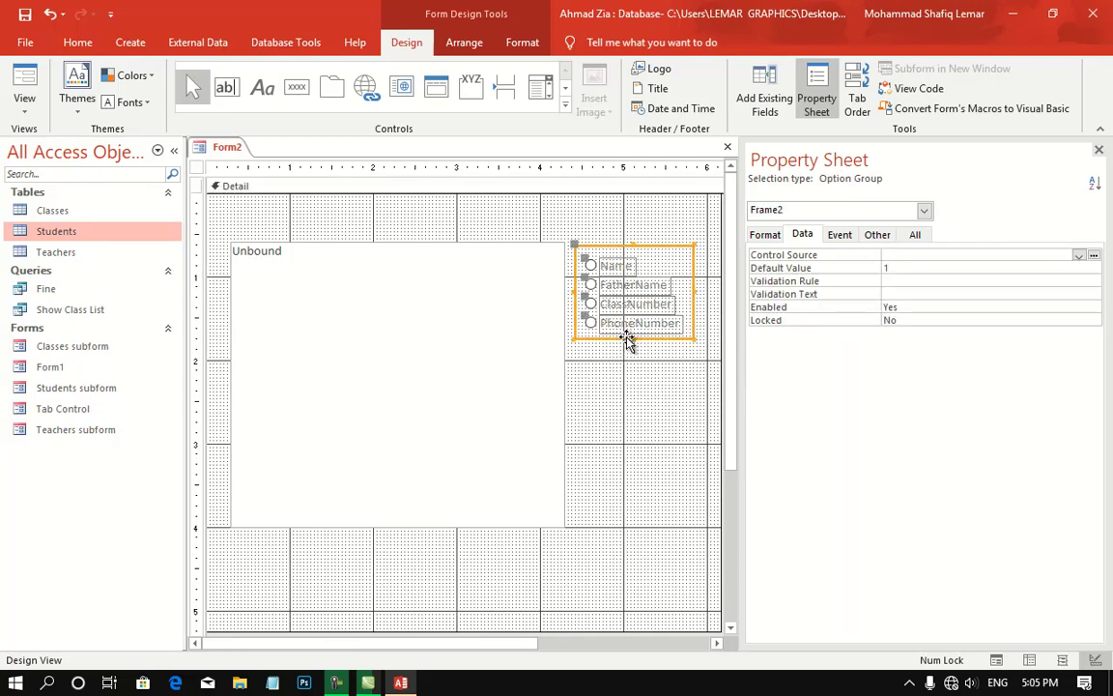
Rename the option group to SF in the Property Sheet
click(914, 234)
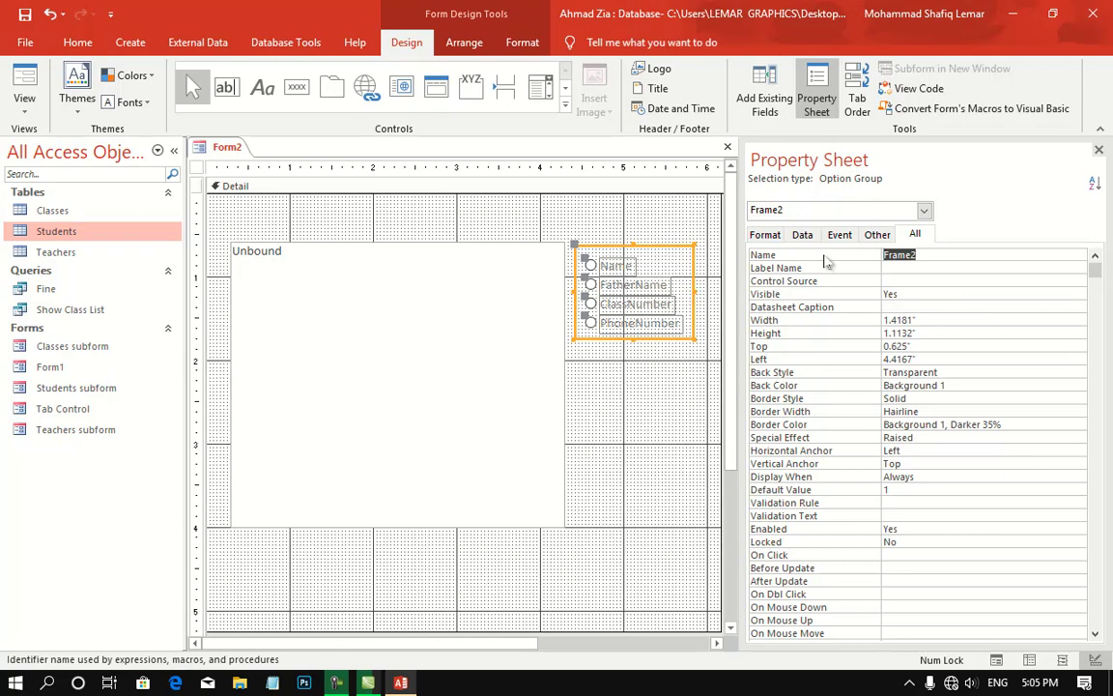
text(SF)
click(572, 391)
Rename the list box from List0 to SL on the Other tab
click(556, 406)
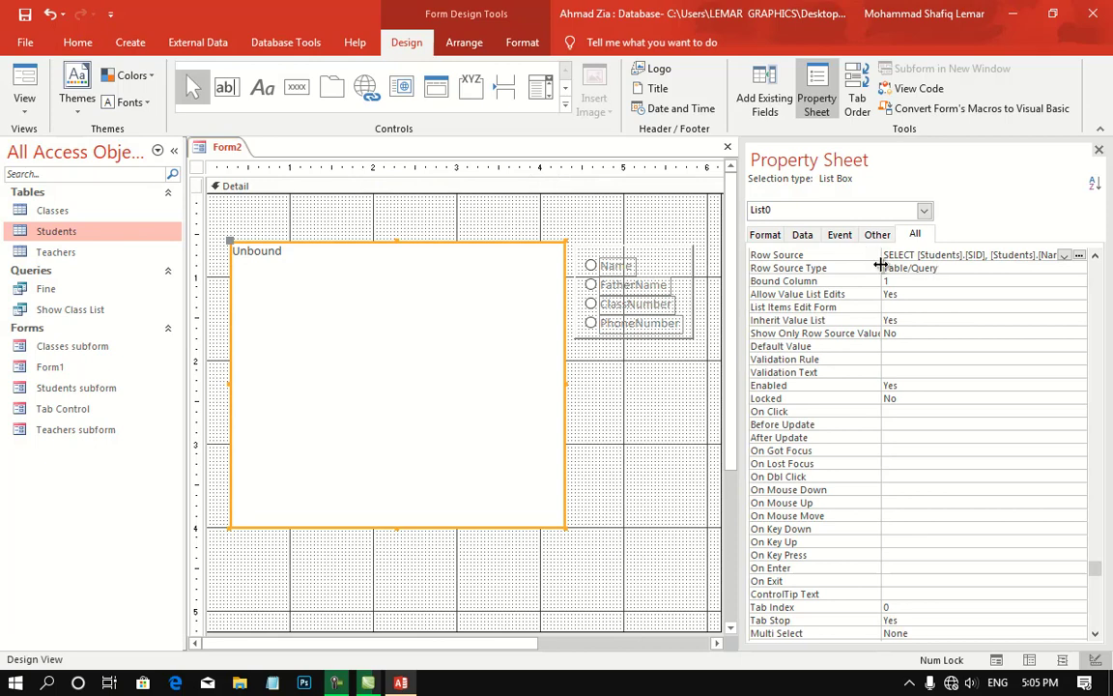
click(877, 234)
click(814, 259)
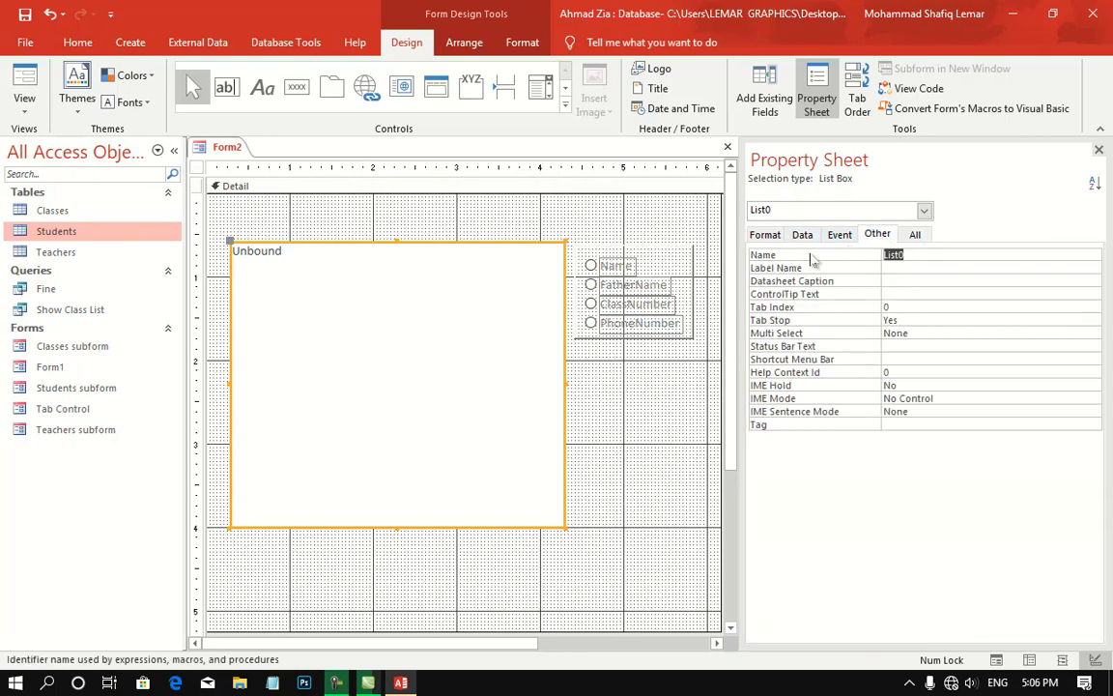
text(SL)
click(405, 236)
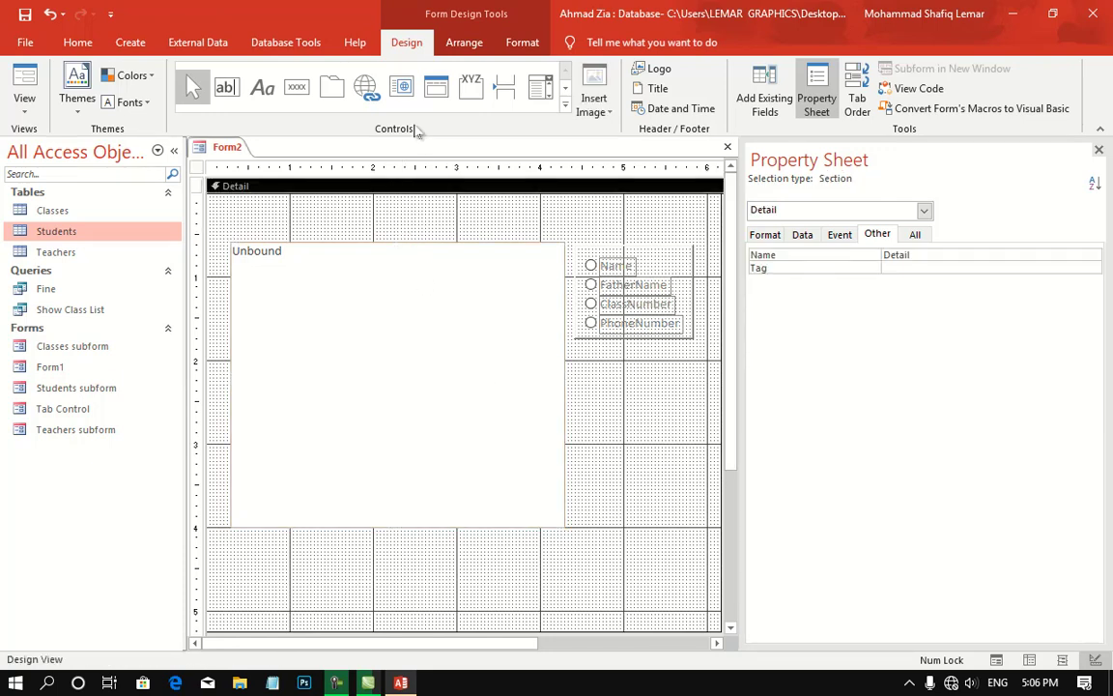
Add a text box above the list box, delete its label, and nudge it up slightly
click(225, 87)
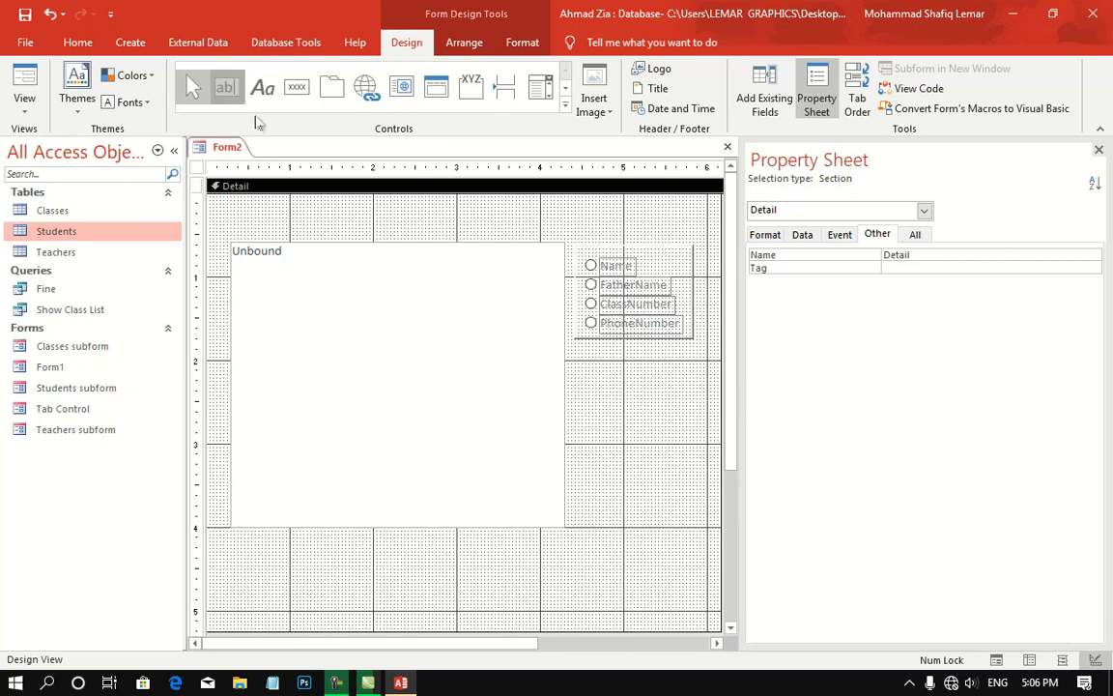
click(382, 223)
click(434, 237)
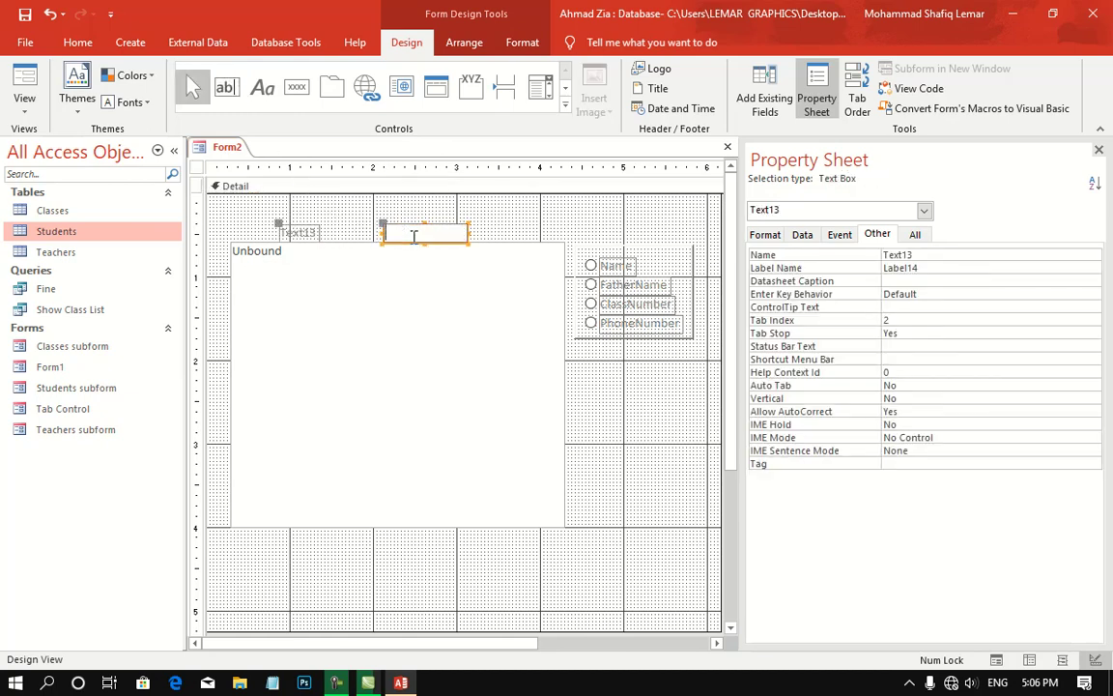
click(322, 236)
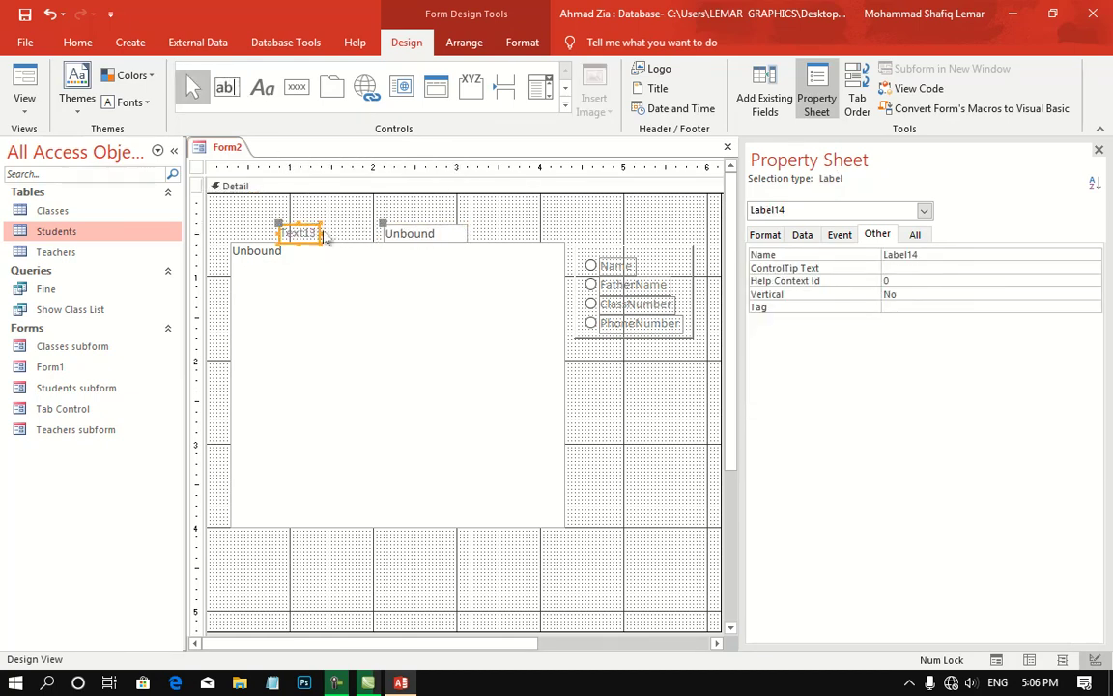
key(Delete)
click(401, 235)
key(Up)
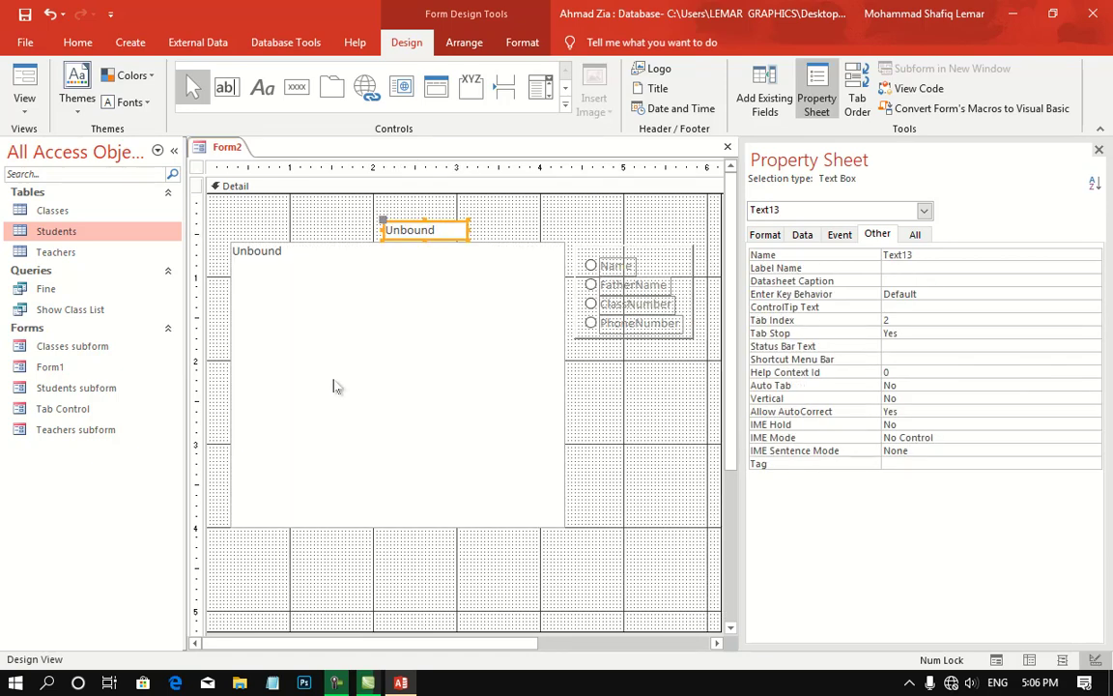
Rename the text box from Text13 to Stext
click(863, 255)
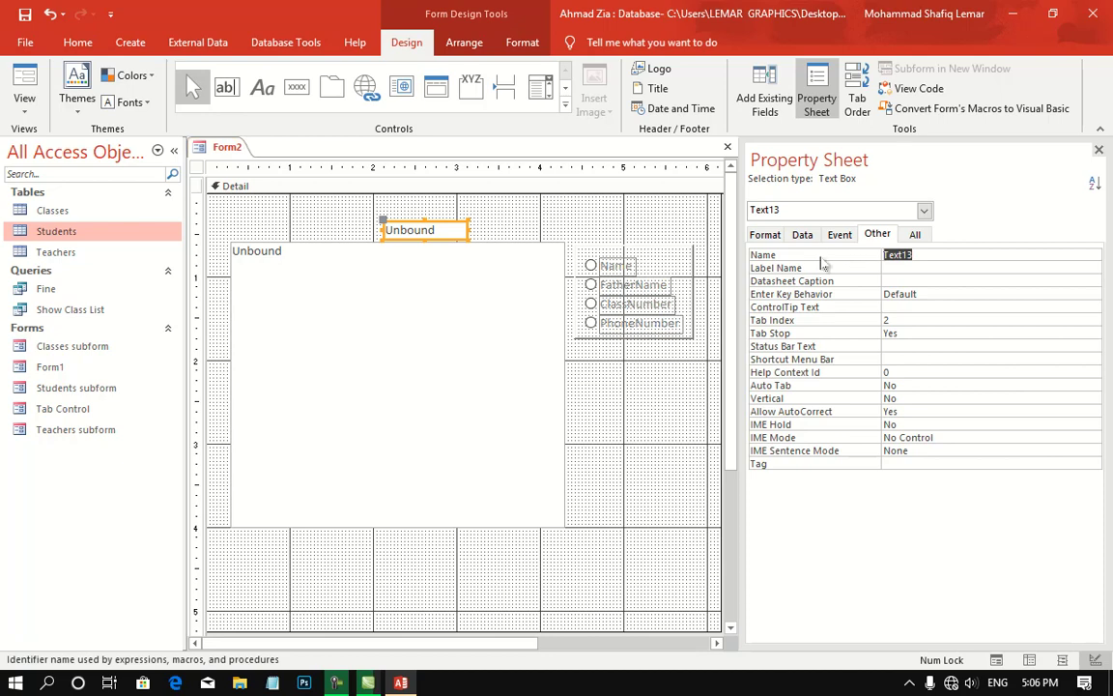
text(Ste)
click(543, 201)
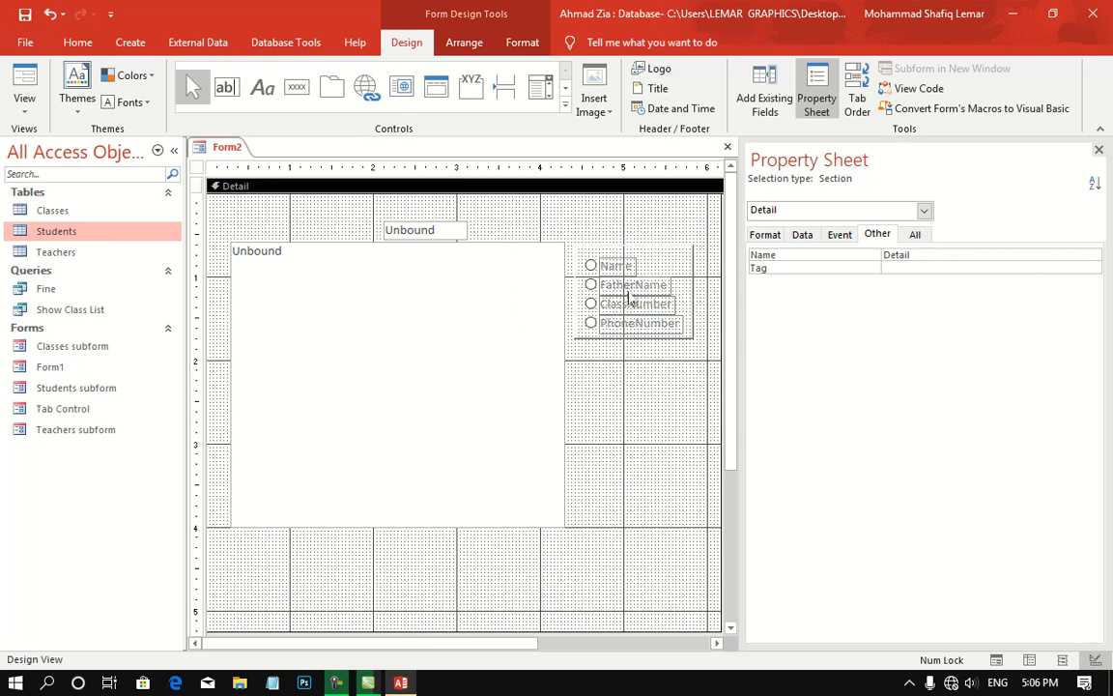
Add a command button captioned Find beside the search box, without using the wizard
click(297, 87)
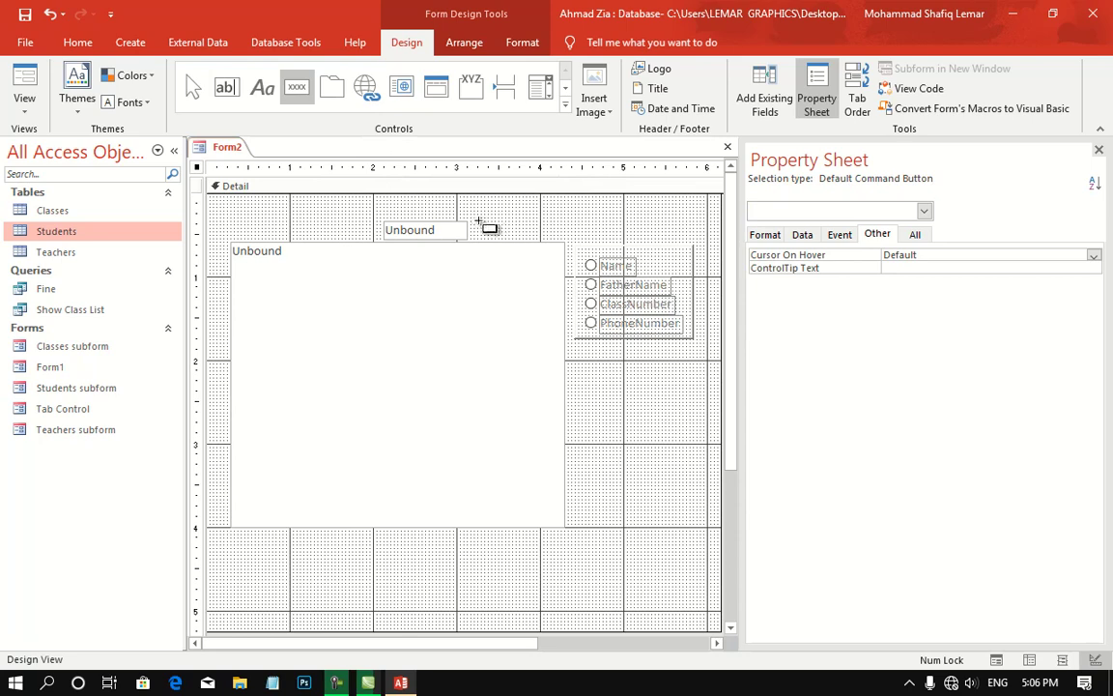
drag(476, 220, 589, 241)
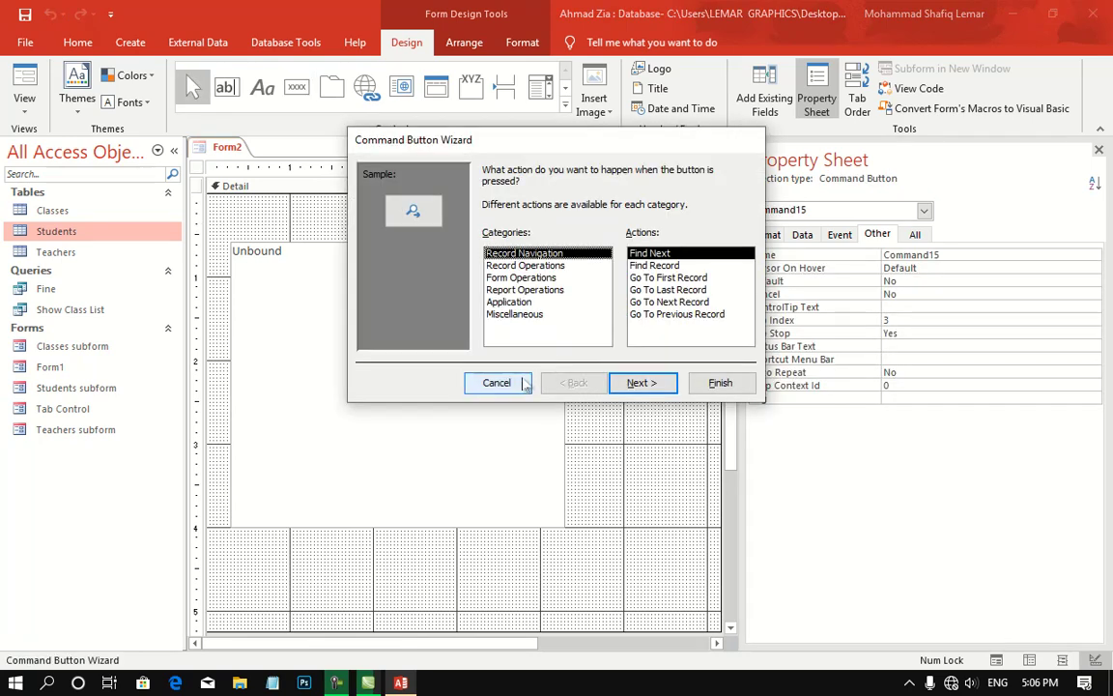
click(525, 383)
click(517, 230)
text(F)
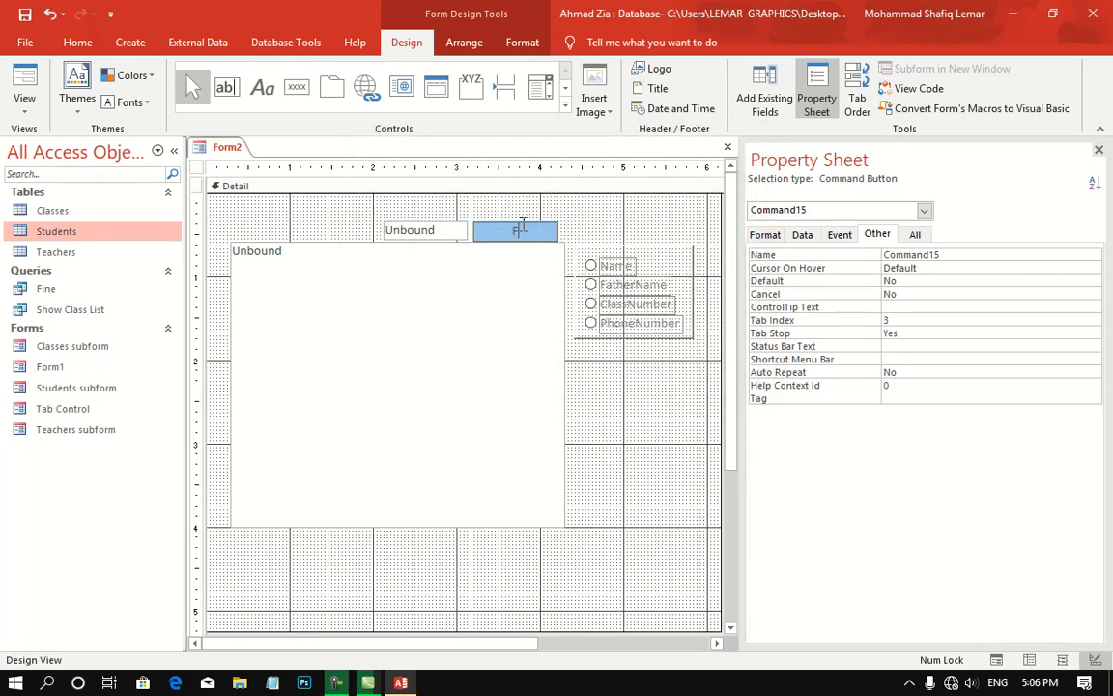
text(ind)
key(Return)
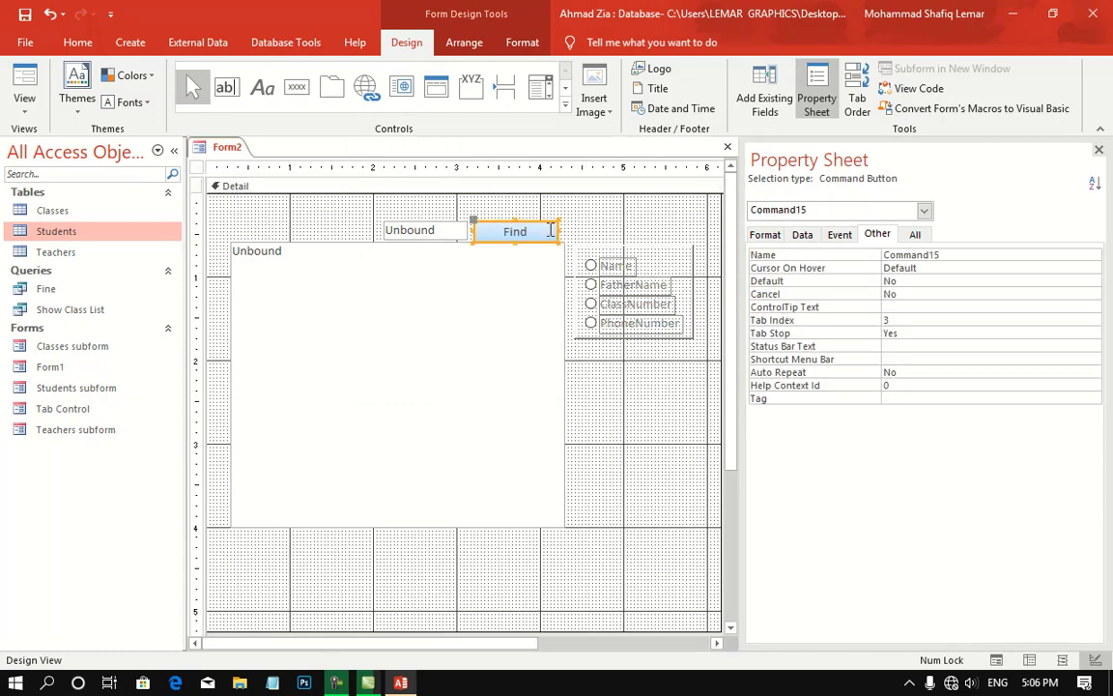
Narrow the Find button by two Shift+Left steps and clear the selection
key(shift+Left)
key(shift+Left)
key(shift+Left)
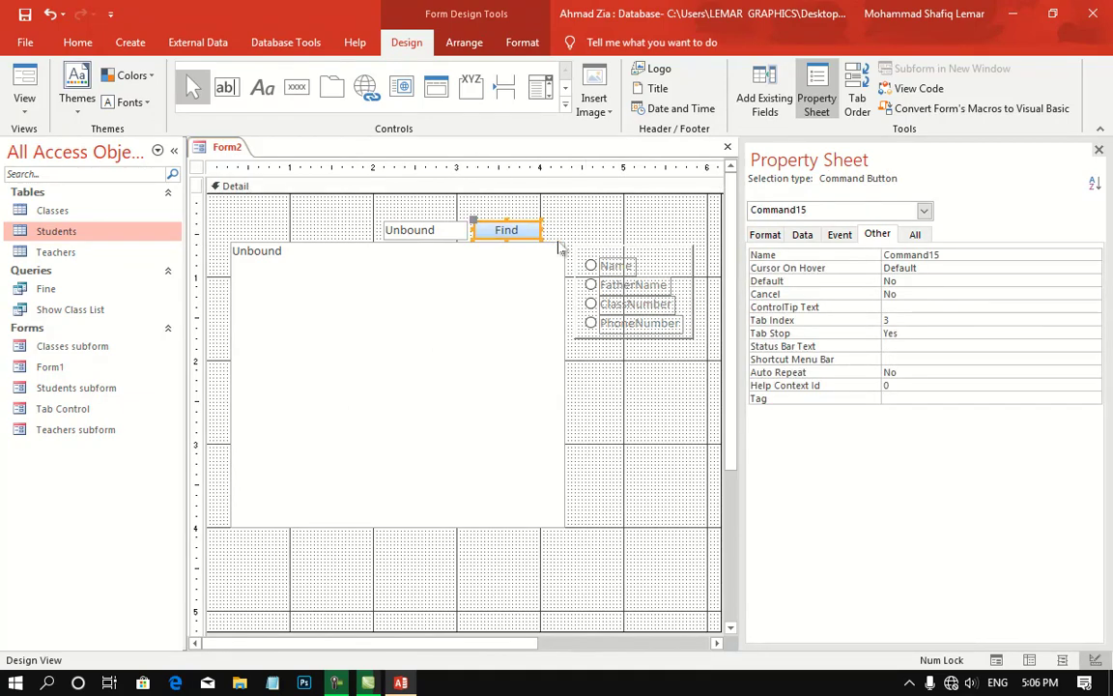
key(shift+Left)
key(shift+Left)
key(shift+Left)
click(557, 184)
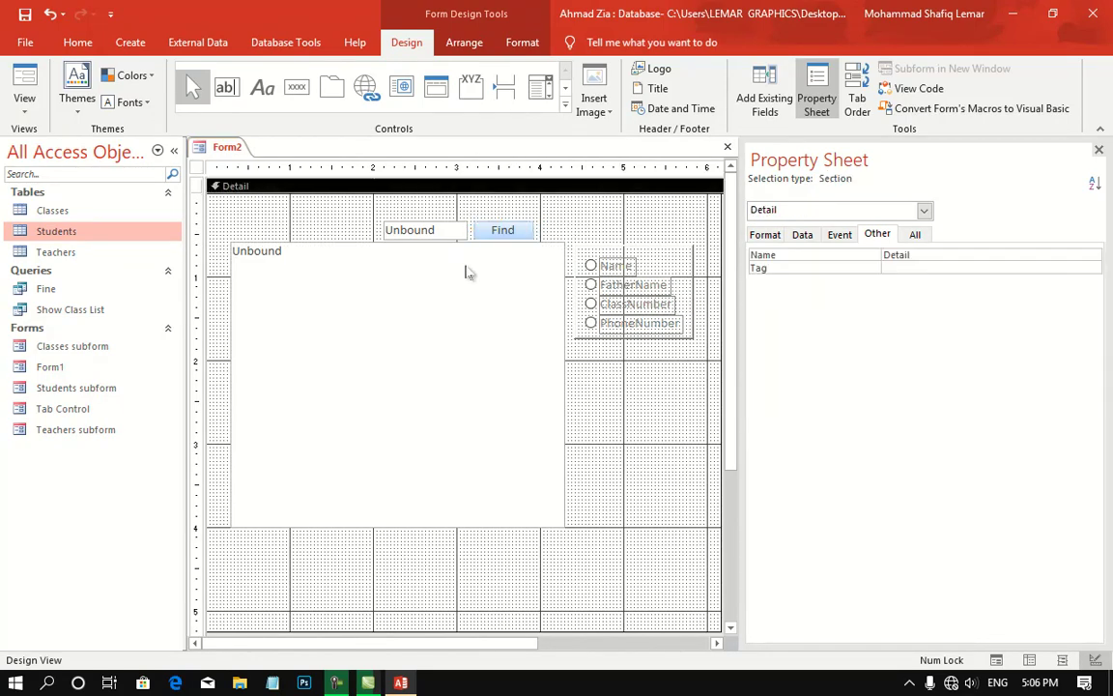
Open the Find button's Command15_Click procedure through Build Event > Code Builder
right_click(507, 236)
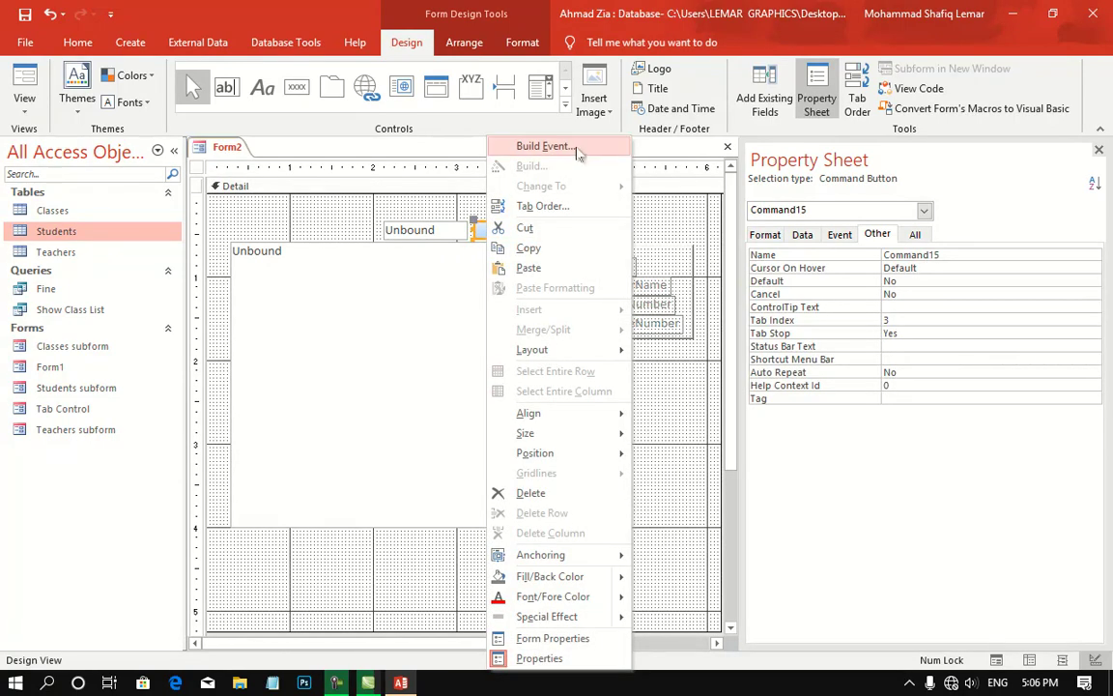
click(537, 146)
double_click(503, 196)
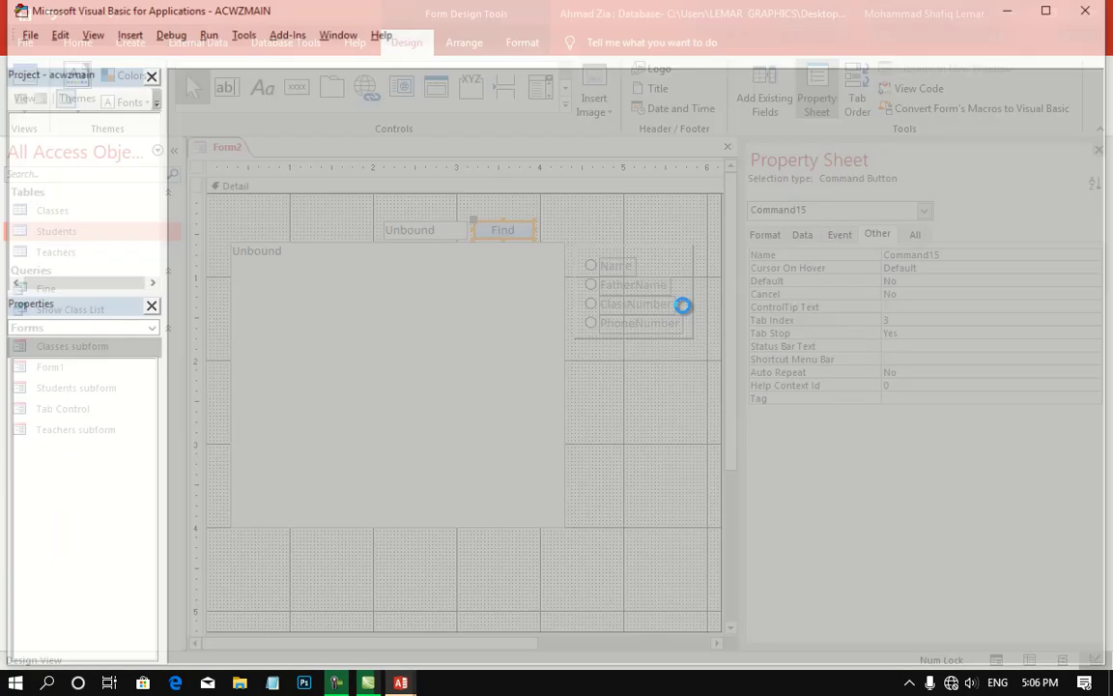
Write 'If SFrame.Value = 1 Then' and begin 'Slist.ro' on the next line
text(if )
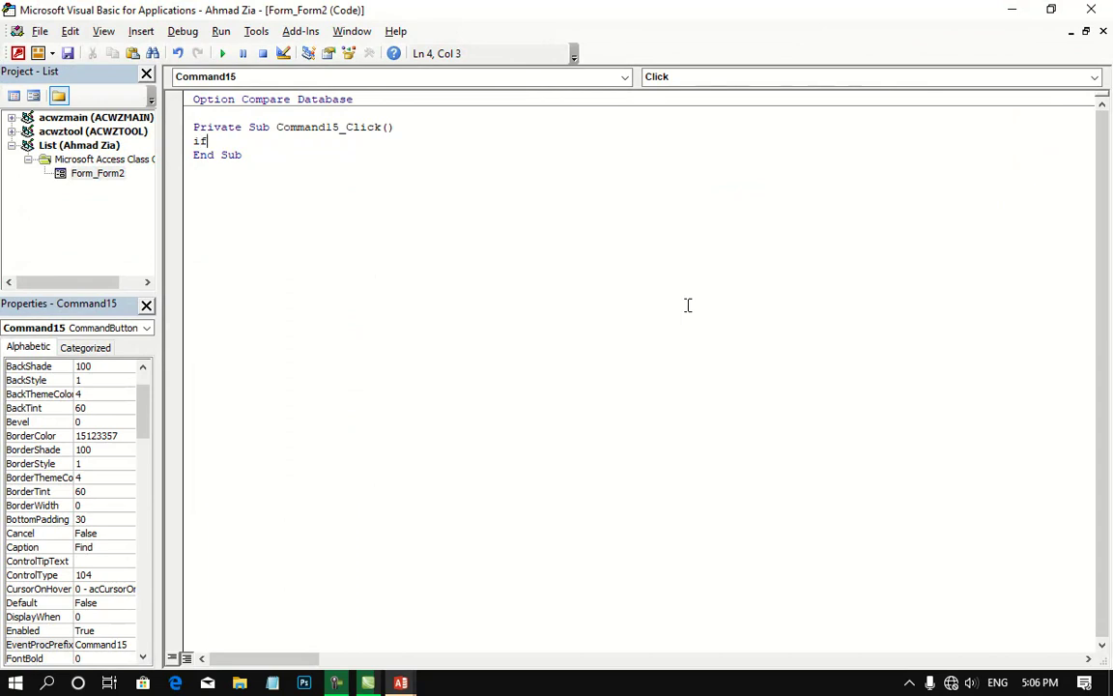
text(Sfr)
text(ame.)
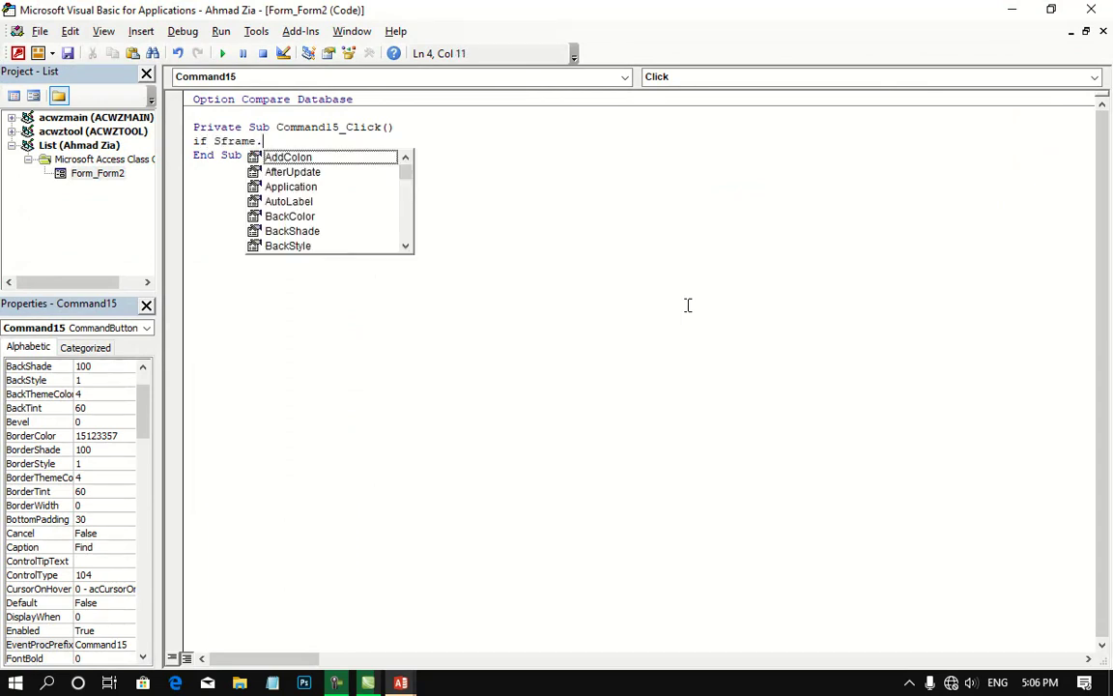
text(va)
key(Down)
key(Down)
key(space)
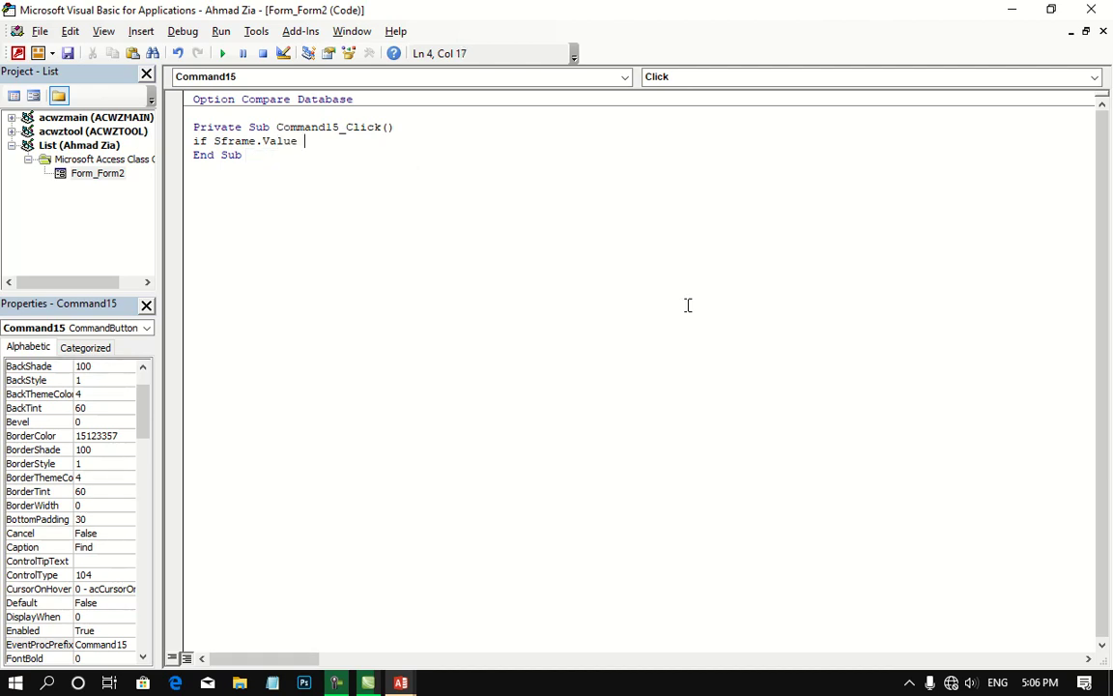
text(= 1 )
text(then)
key(Return)
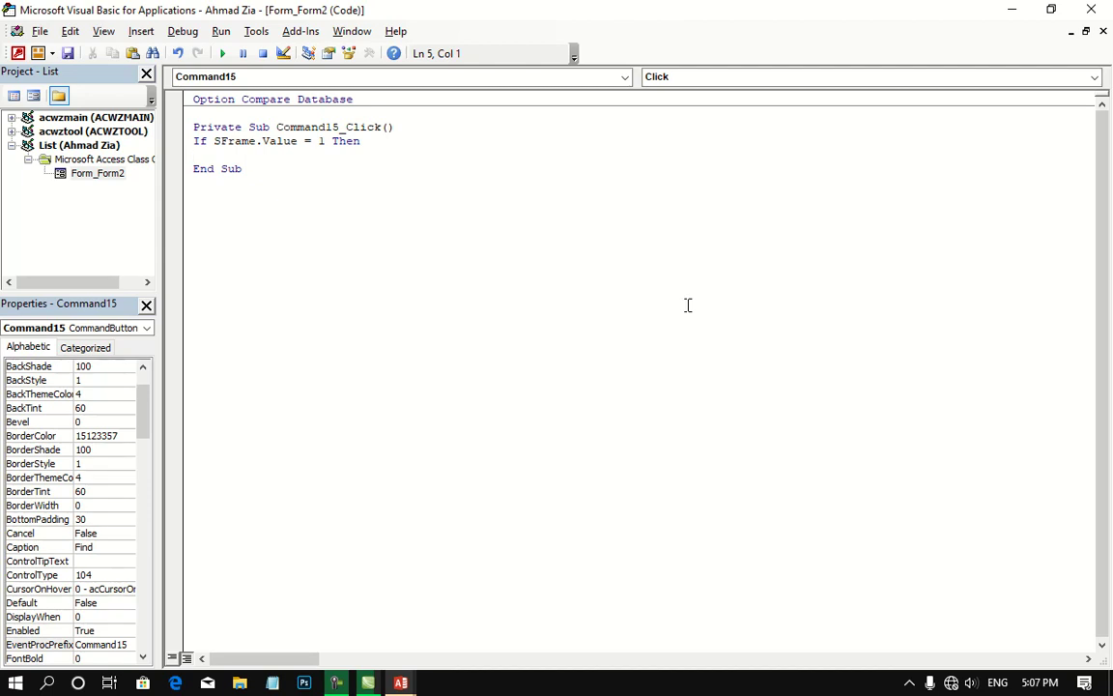
text(Slis)
text(t)
text(.ro)
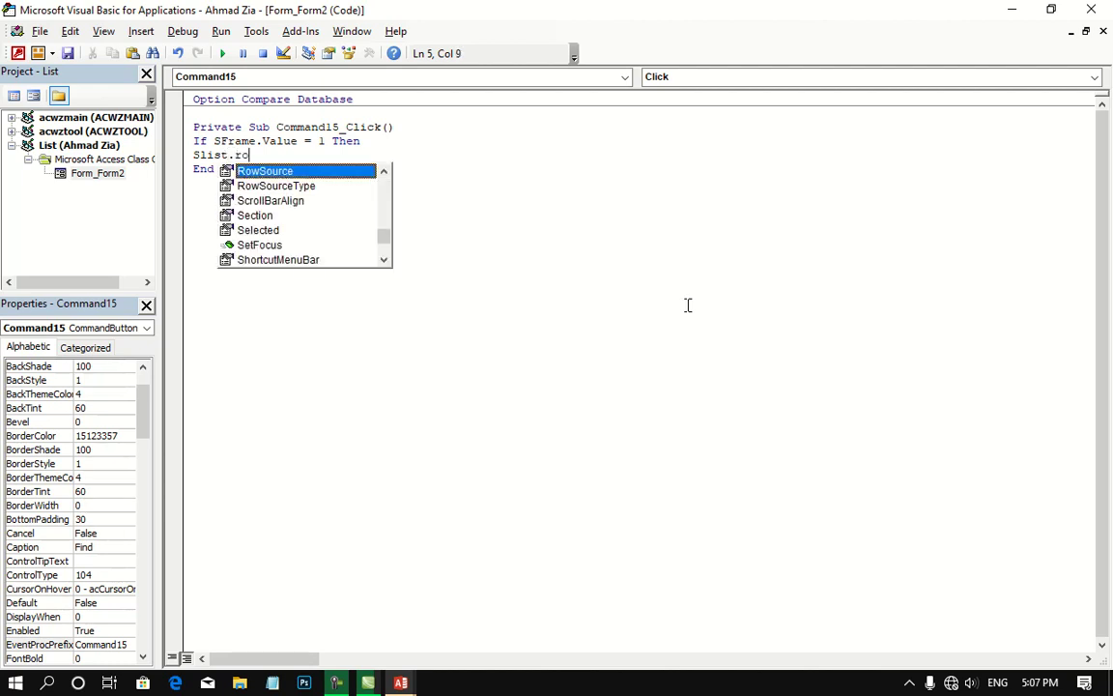
Type the RowSource assignment selecting SID, Name, FatherName, Classnumber and PhoneNumber from Students
key(Tab)
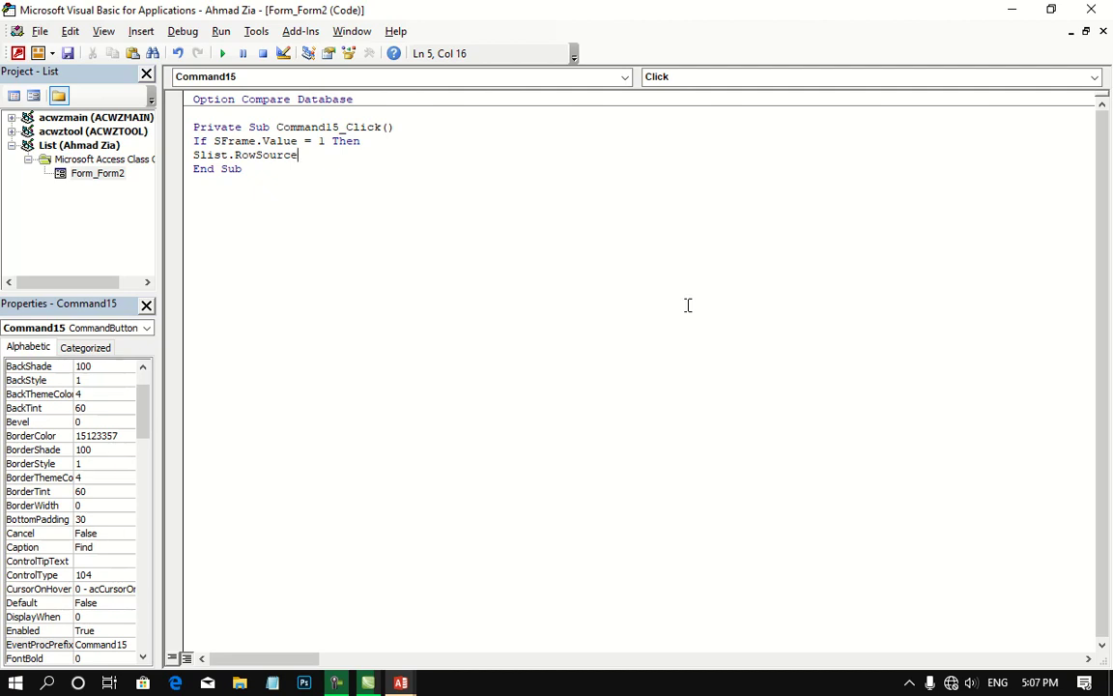
text(= )
text(")
text(Select)
text( St)
text(udent.)
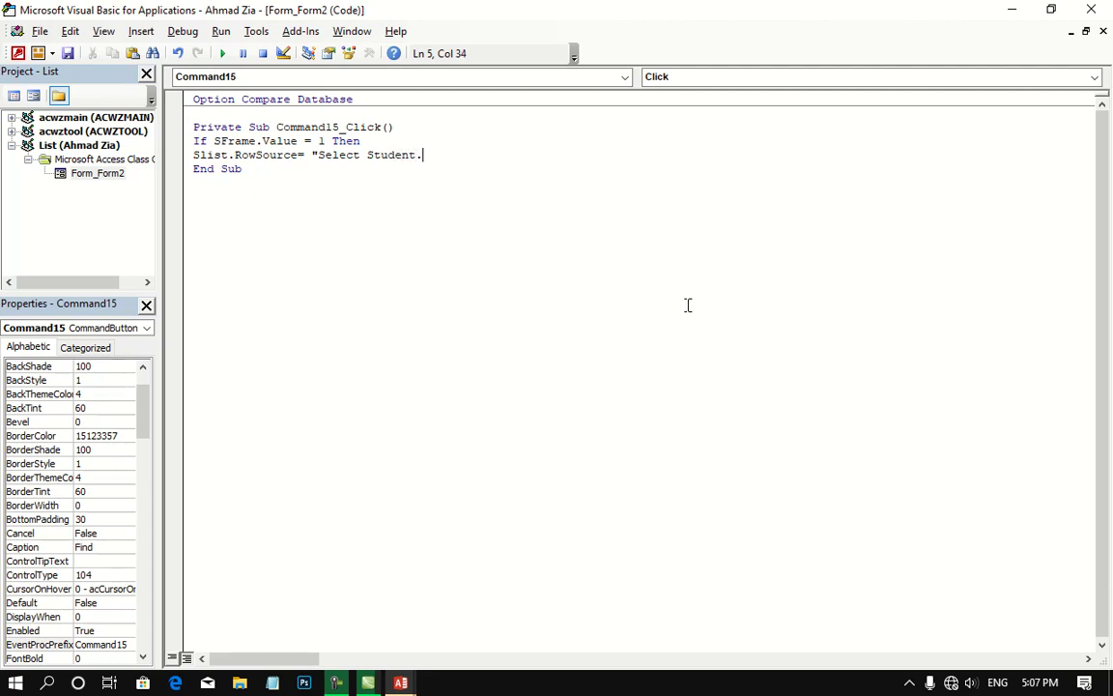
text(SID, )
text(stud)
text(ents)
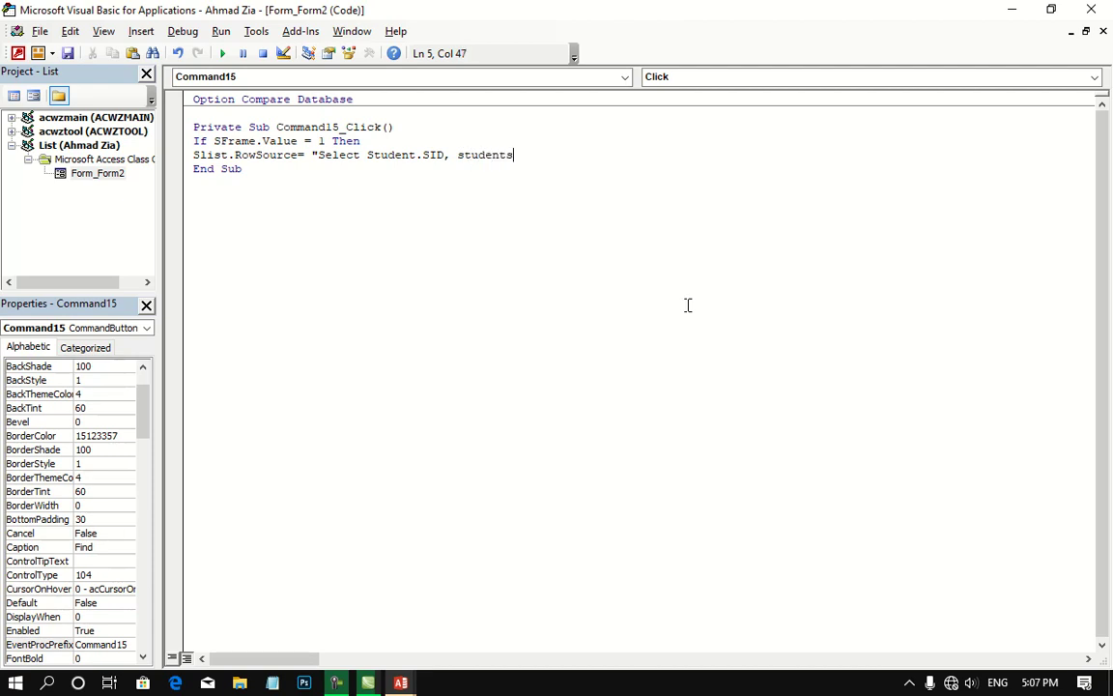
text(.)
text(Name,)
text(Stu)
text(dents.)
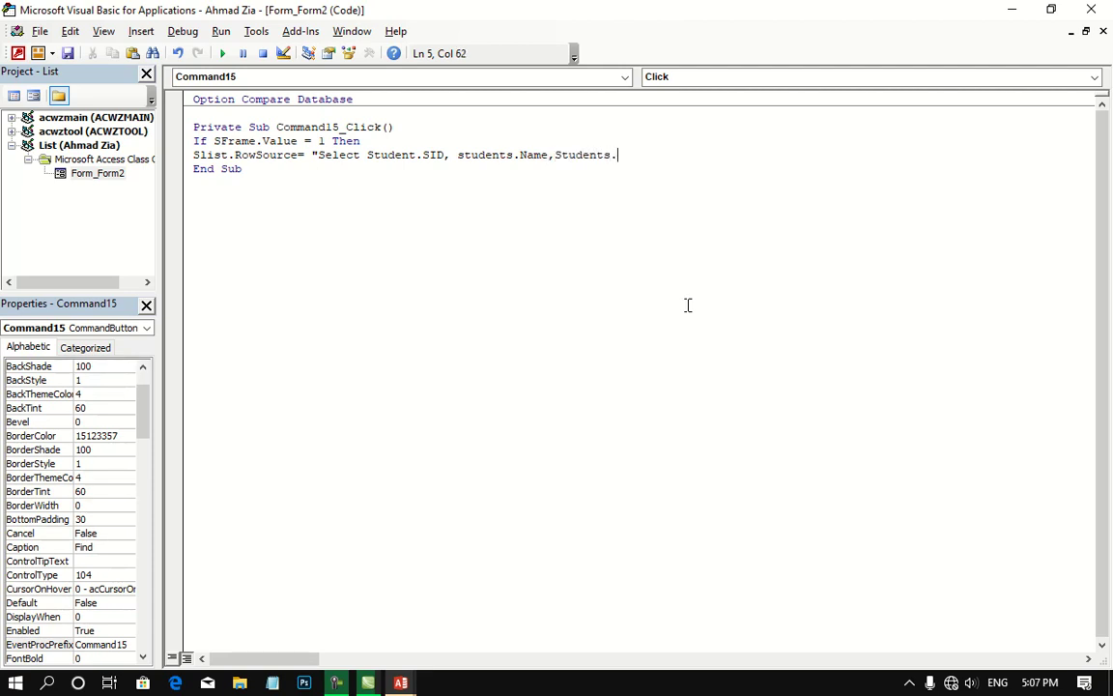
text(Father)
text(Name,)
text(student)
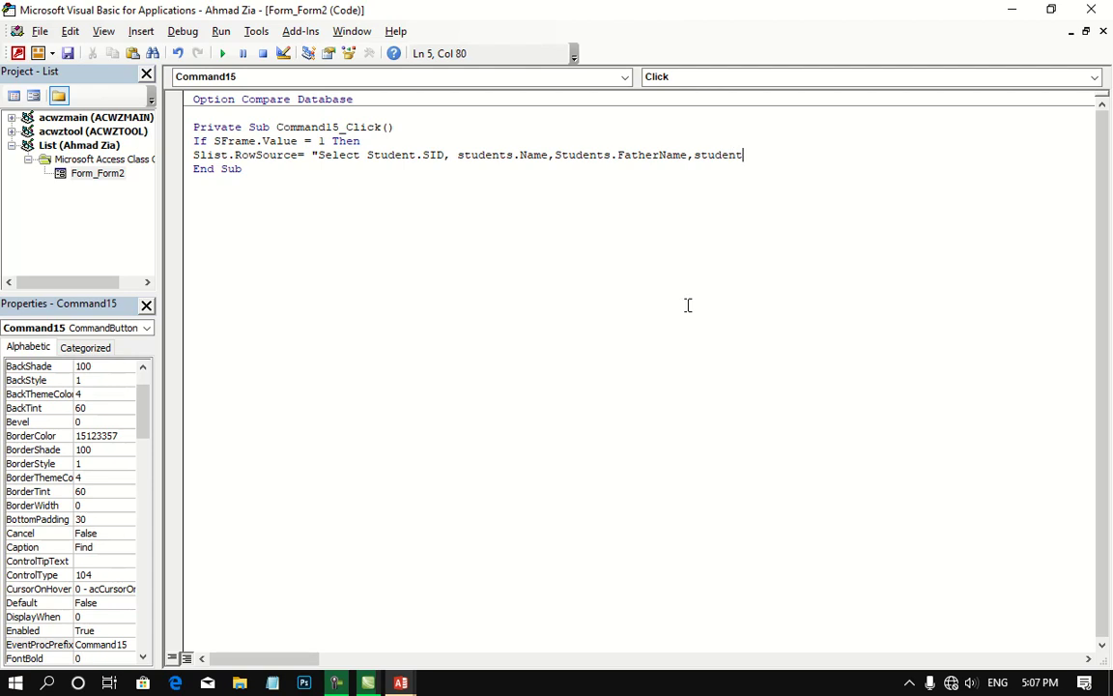
text(.Cla)
text(ssnumb)
text(er,)
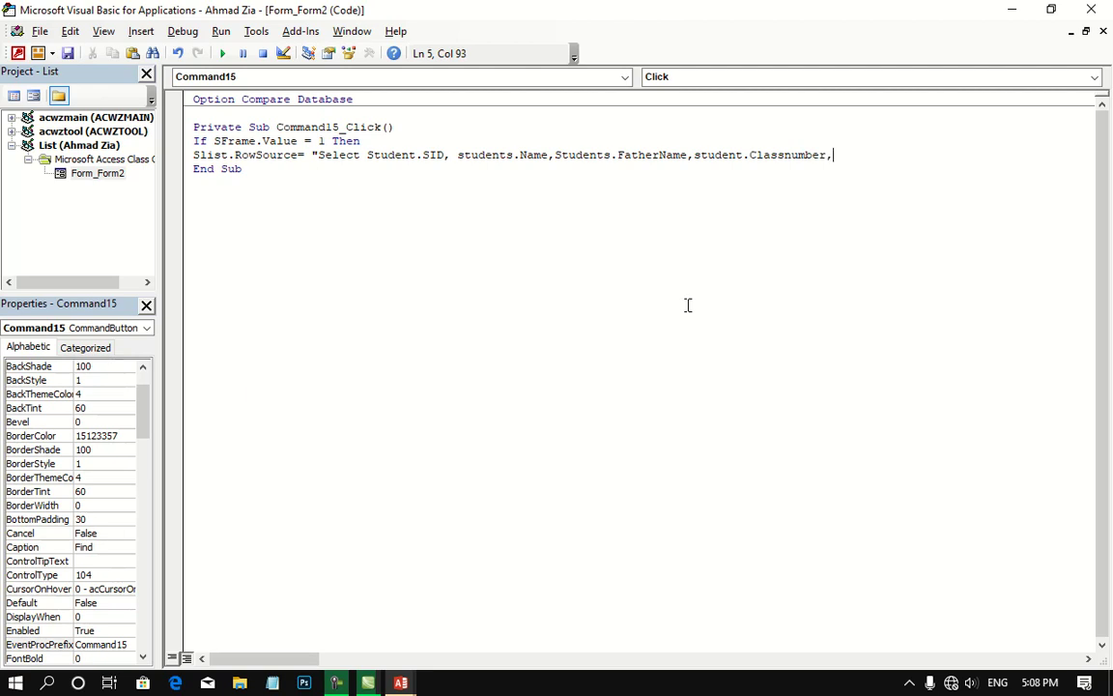
text(Student)
text(s)
text(.)
text(PhoneNy)
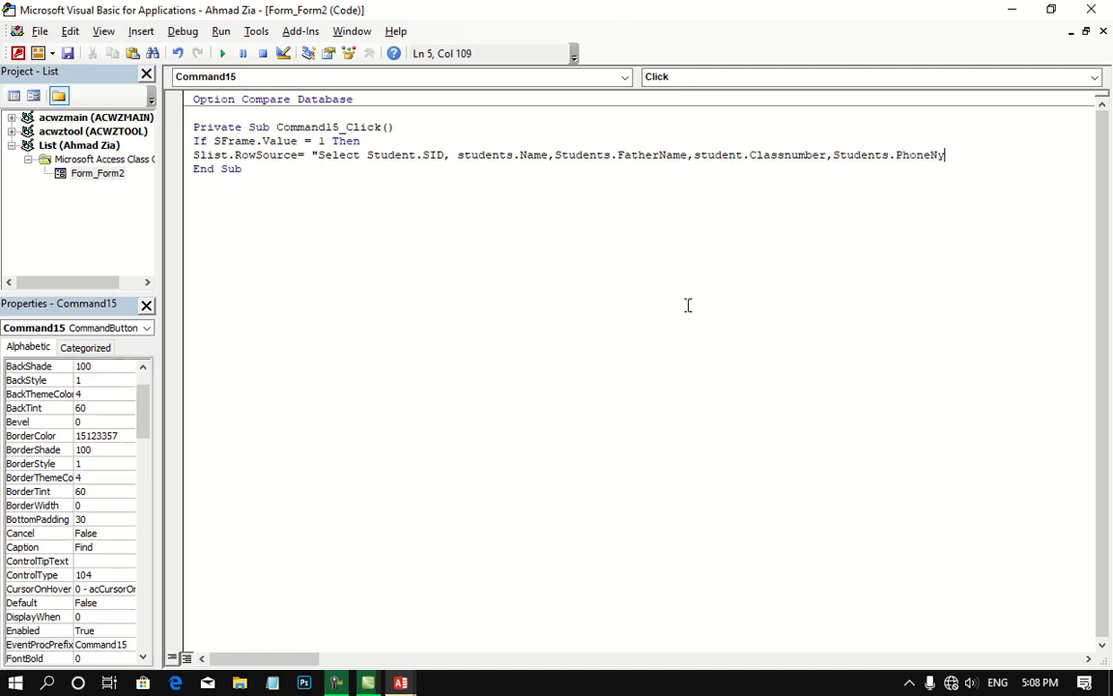
Fix the PhoneNumber typo and correct both 'Student' prefixes to 'Students'
key(BackSpace)
text(umber)
click(742, 155)
text(s)
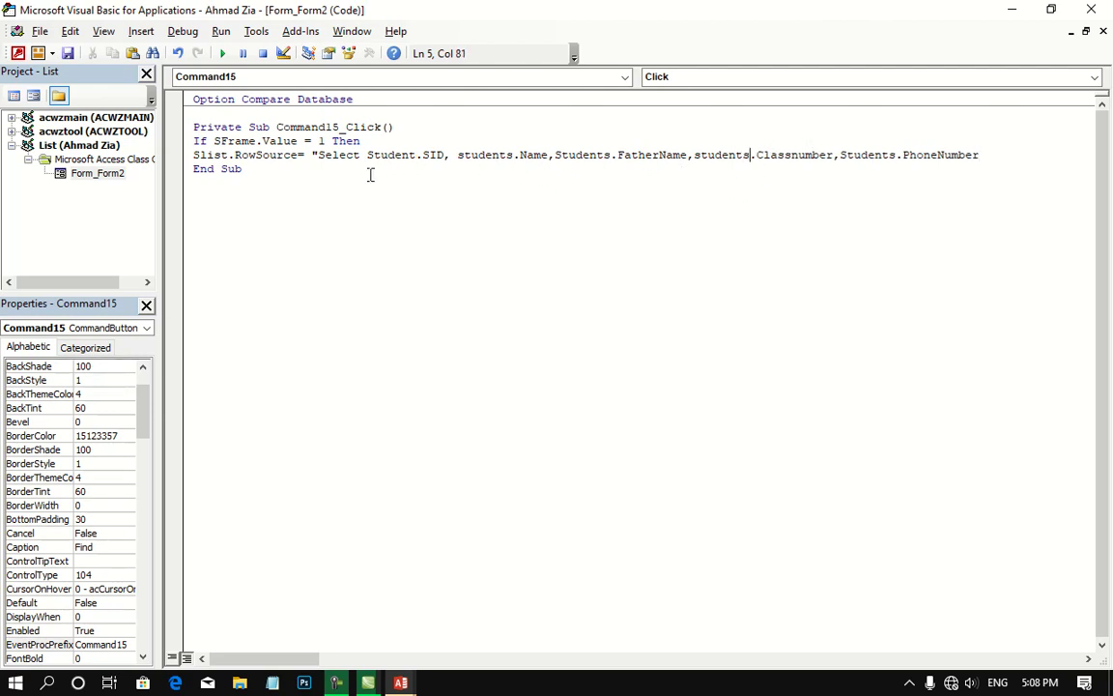
click(419, 155)
key(Right)
text(s)
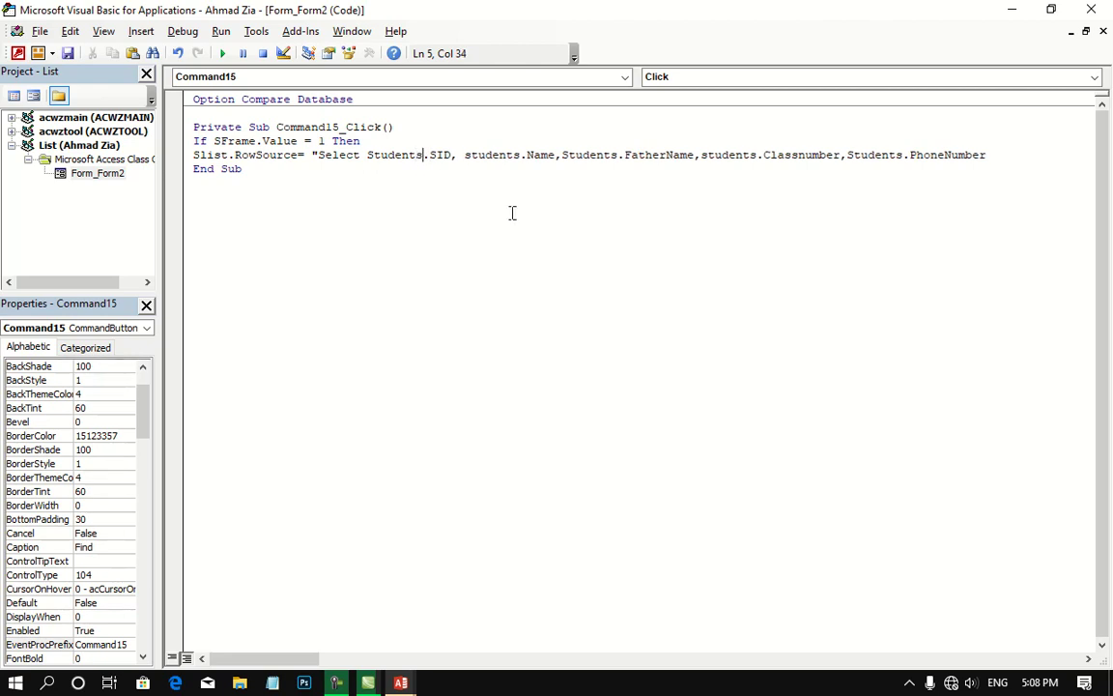
click(1024, 143)
Complete the RowSource string with 'from Students where students.Name = Stext.value' inside the quotes
click(998, 155)
text(")
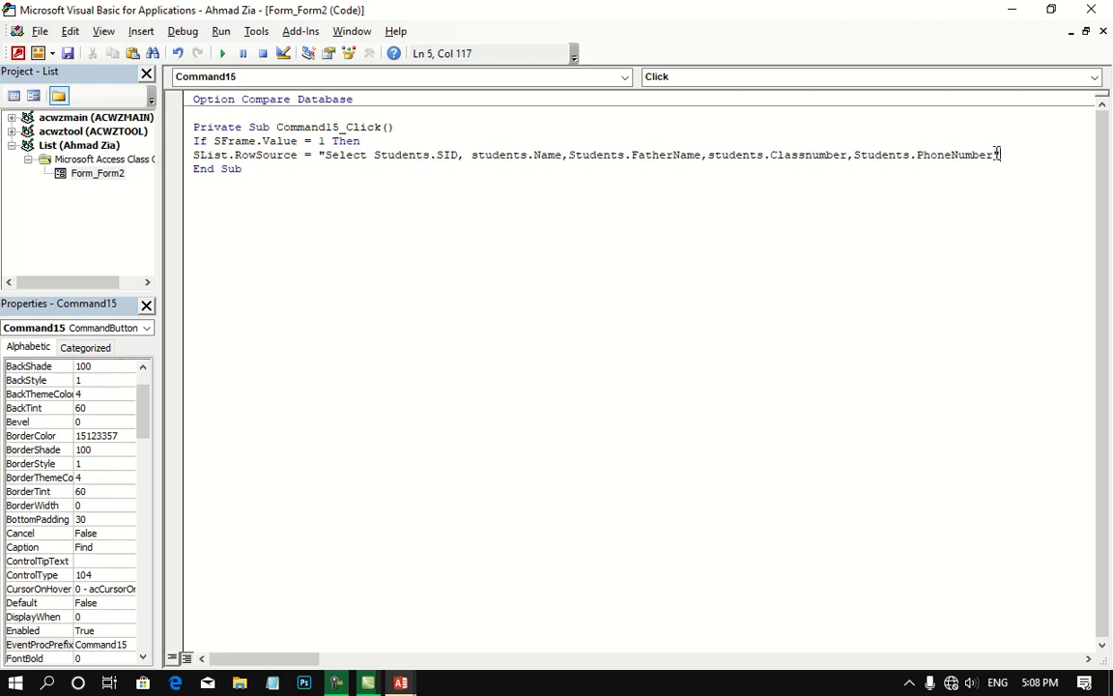
key(Left)
text(fr)
text(om Student)
text(s )
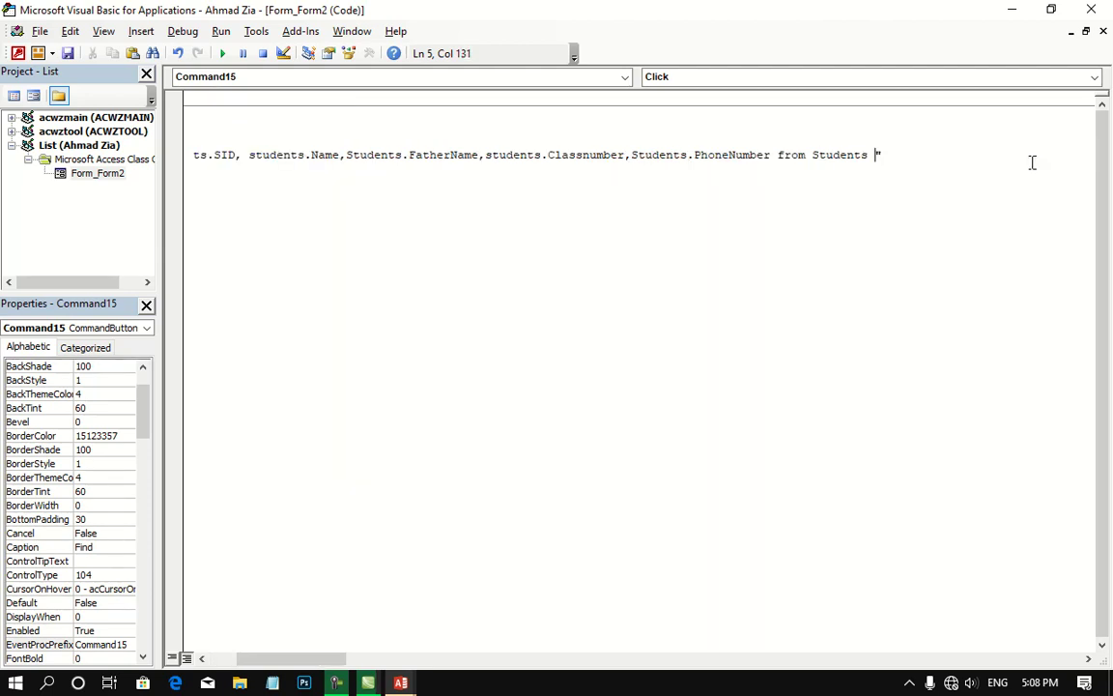
text(wher)
text(e)
text(st)
text(udents.)
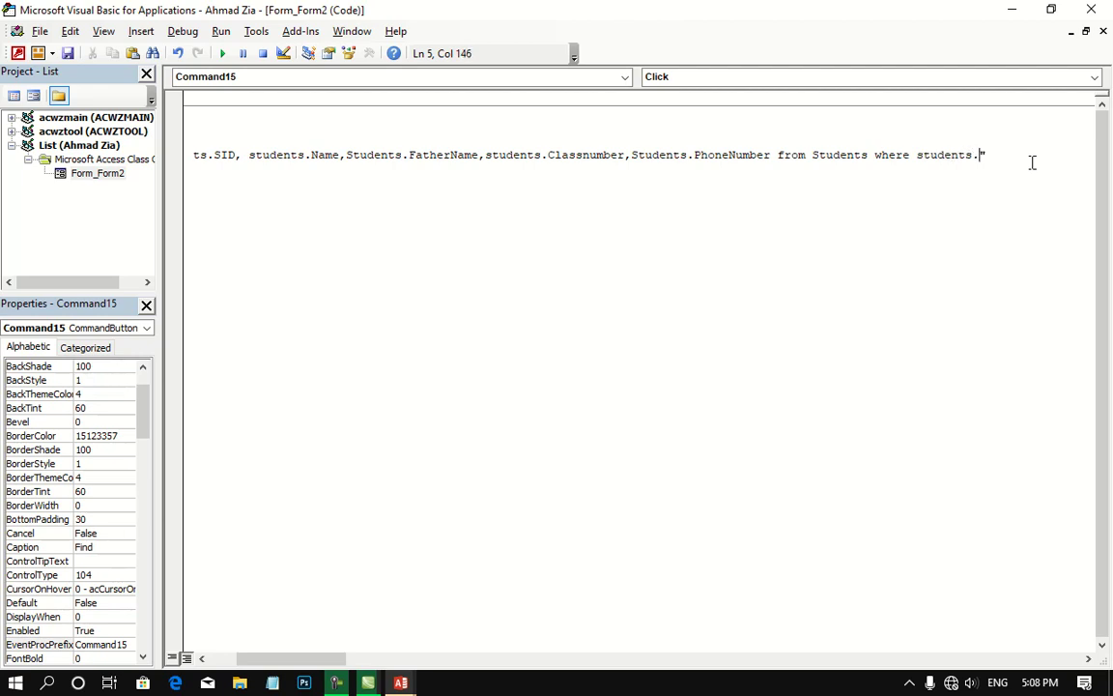
text(Name)
text( = )
text($te)
text(xt)
text(.)
text(value)
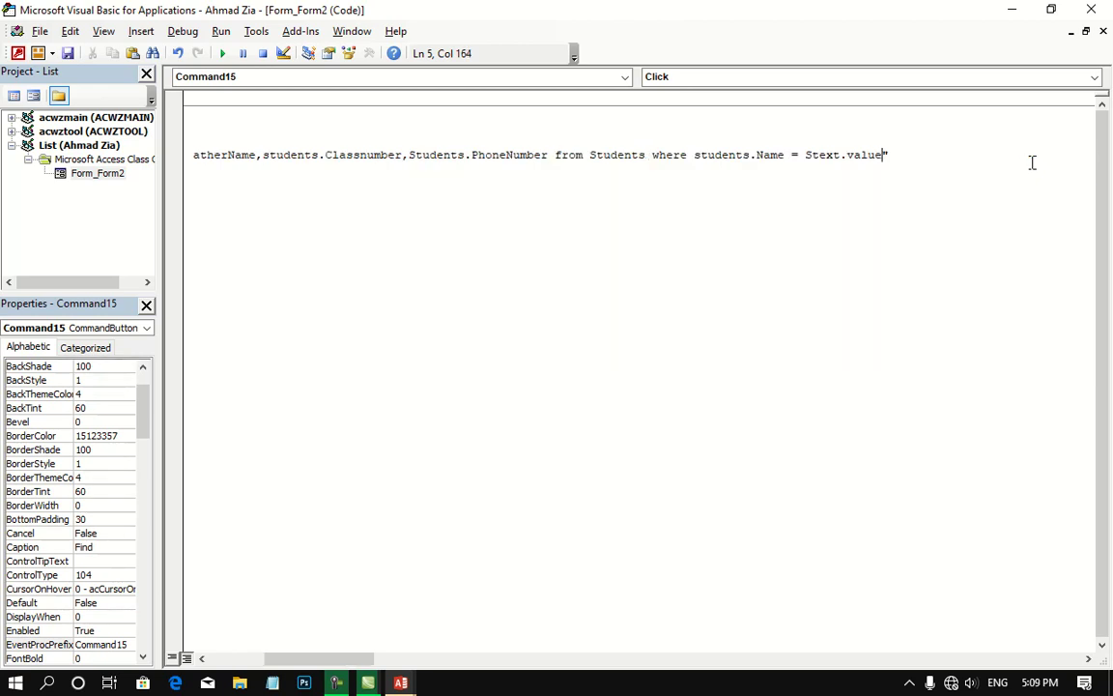
key(End)
Add End If on a new line and review the query string
key(Return)
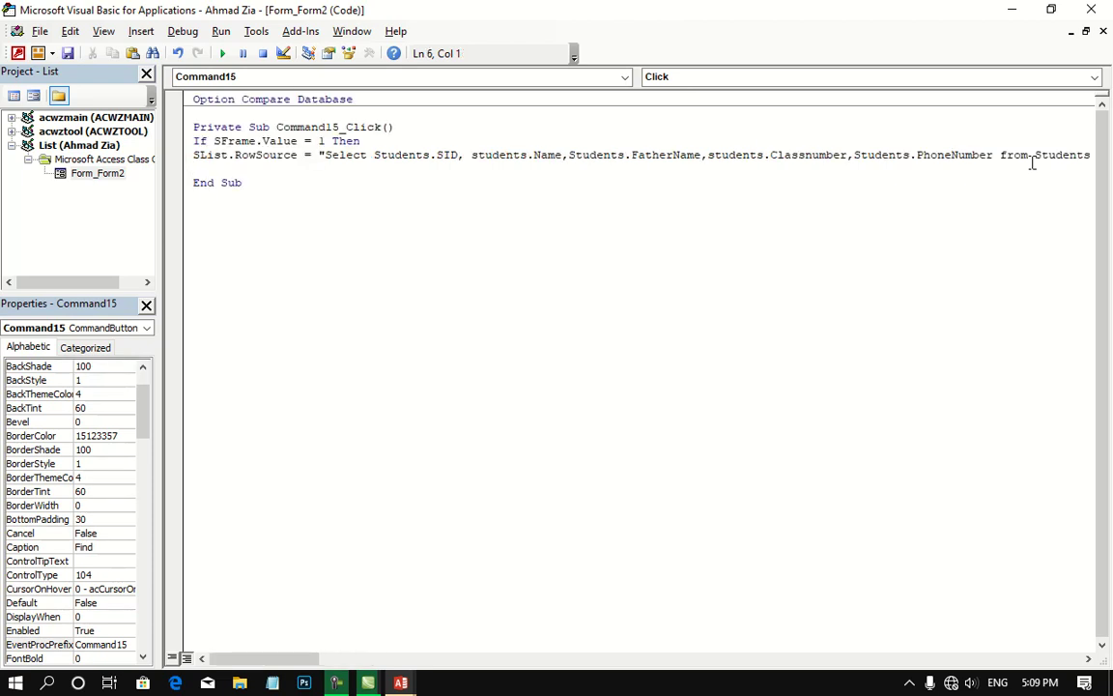
text(end if)
click(319, 154)
key(Right)
key(Right)
key(Right)
key(Right)
key(Right)
key(Right)
key(Right)
key(Right)
key(Right)
key(Right)
key(Right)
key(Right)
key(Right)
key(Right)
key(Right)
key(Right)
key(Right)
key(Right)
key(Right)
key(Right)
key(Right)
key(Right)
key(Right)
key(Right)
key(Right)
key(Right)
key(Right)
key(Right)
key(Right)
key(Right)
key(Right)
key(Right)
key(Right)
key(Right)
key(Right)
key(Right)
key(Right)
key(Right)
key(Right)
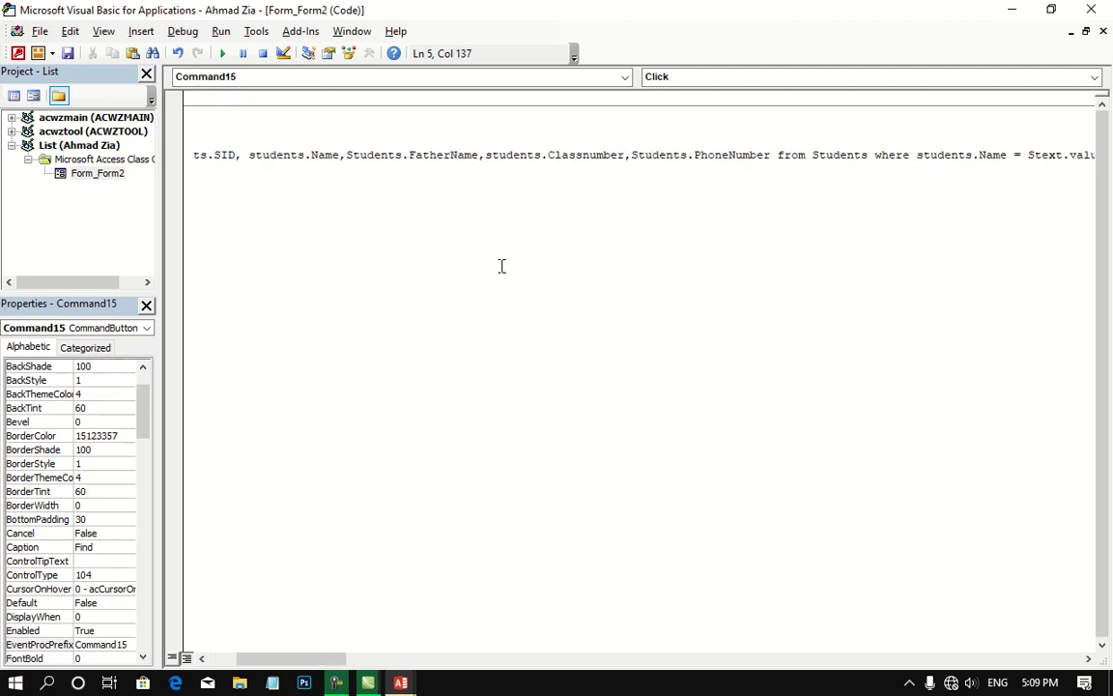
key(Right)
key(Right)
key(Right)
key(Right)
key(Right)
key(Right)
key(Right)
key(Right)
key(Right)
key(Right)
key(Right)
key(End)
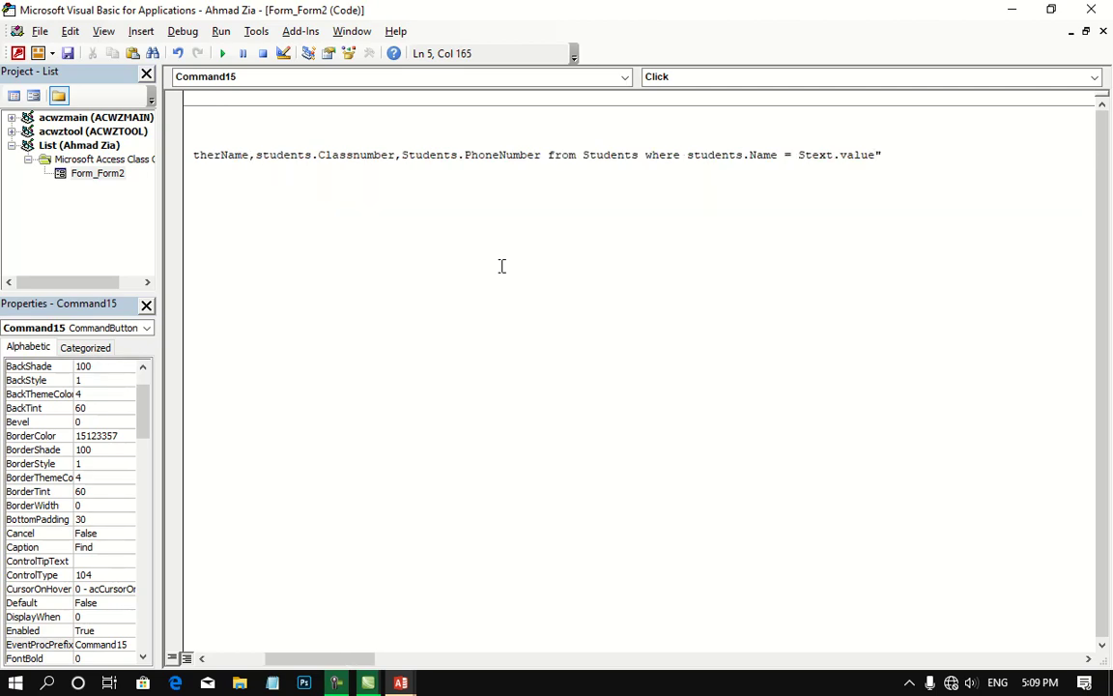
Run Form2 and search students by Name for 'Ha'
click(1012, 9)
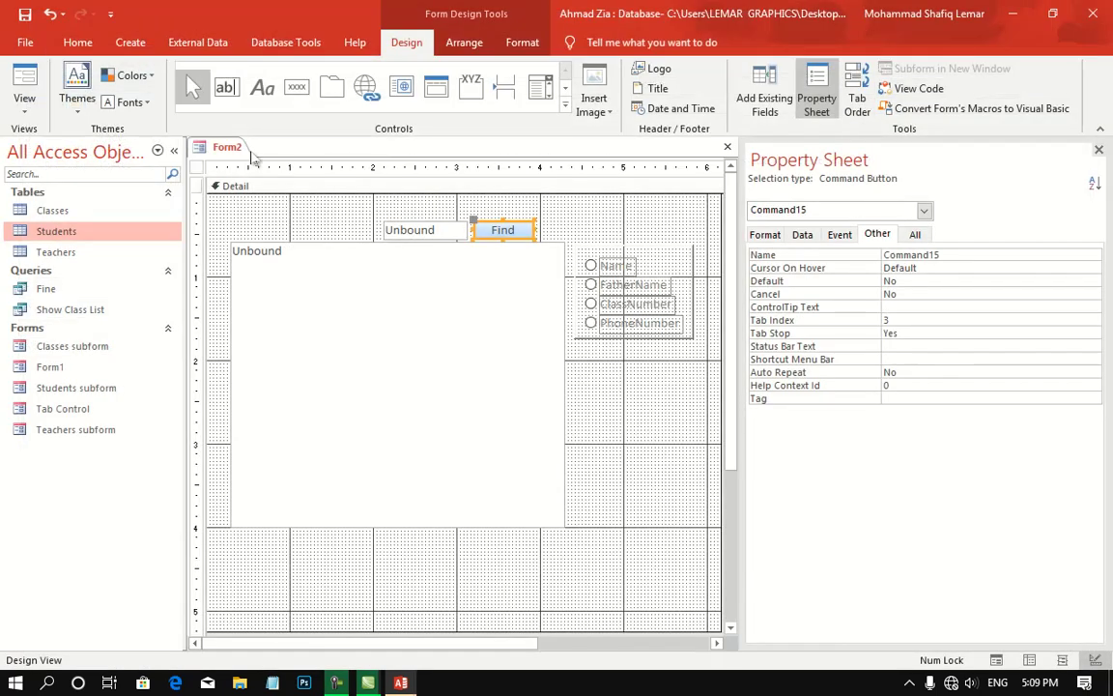
click(24, 82)
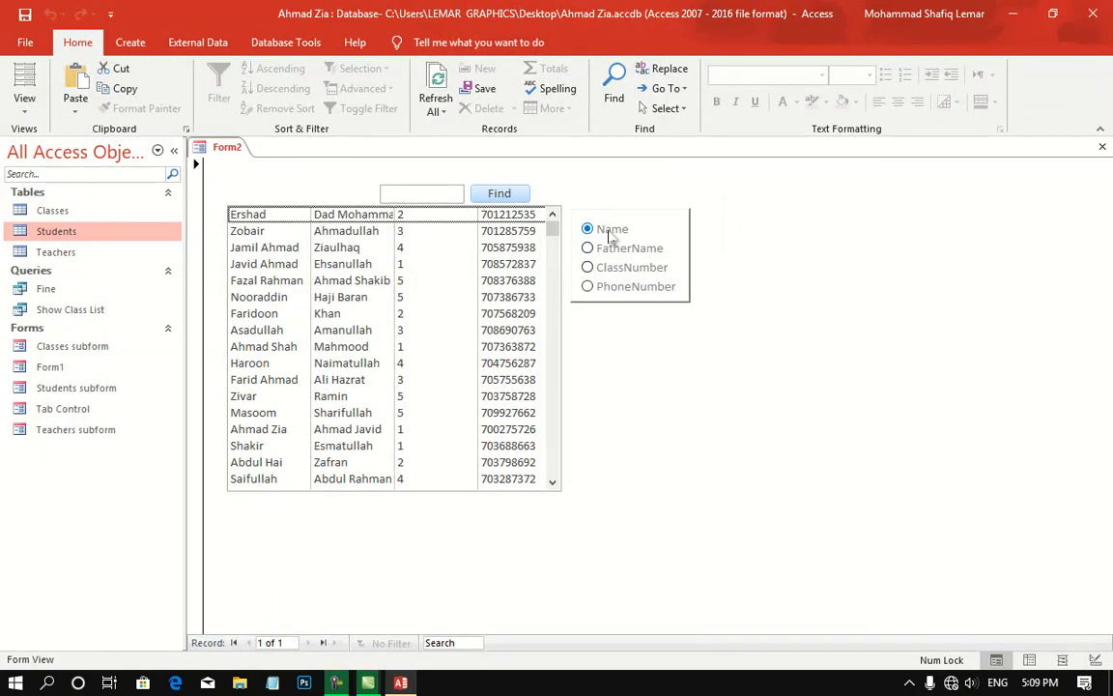
click(414, 192)
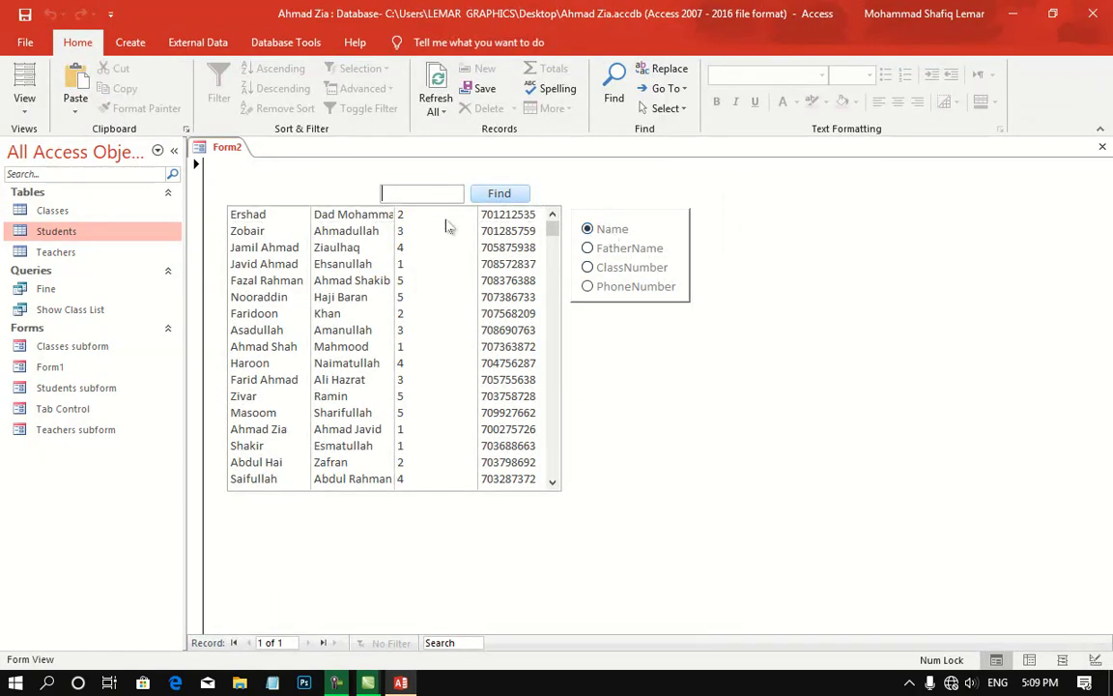
text(Haroon)
click(499, 193)
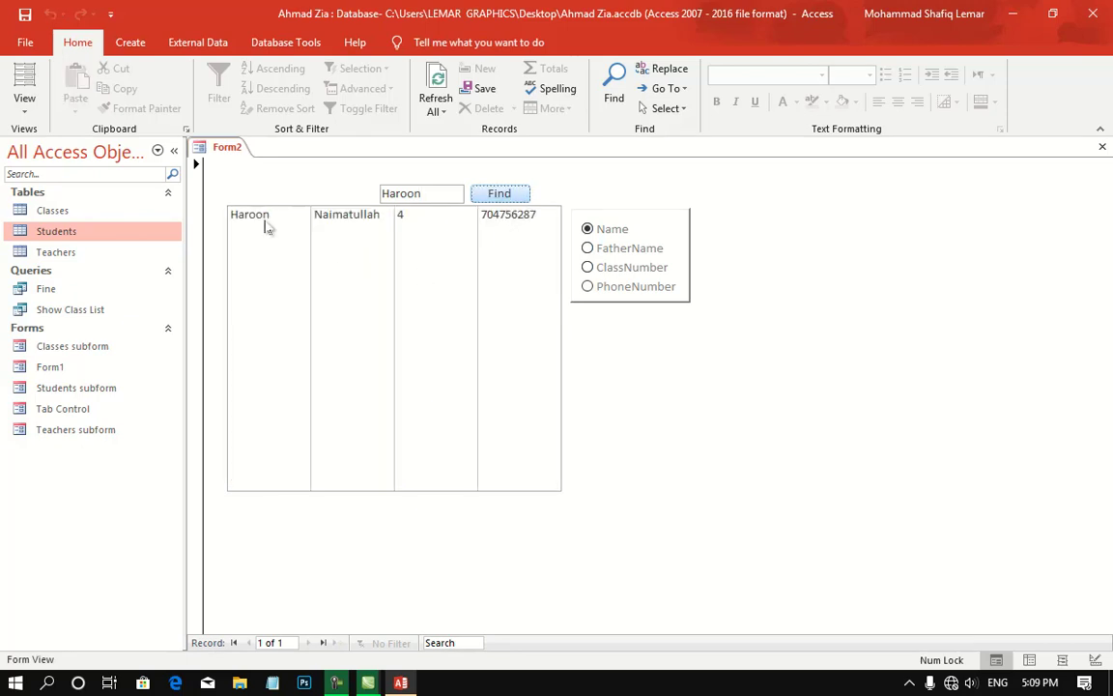
Switch to the FatherName option and search for 'a'
click(587, 248)
drag(462, 193, 353, 196)
text(a)
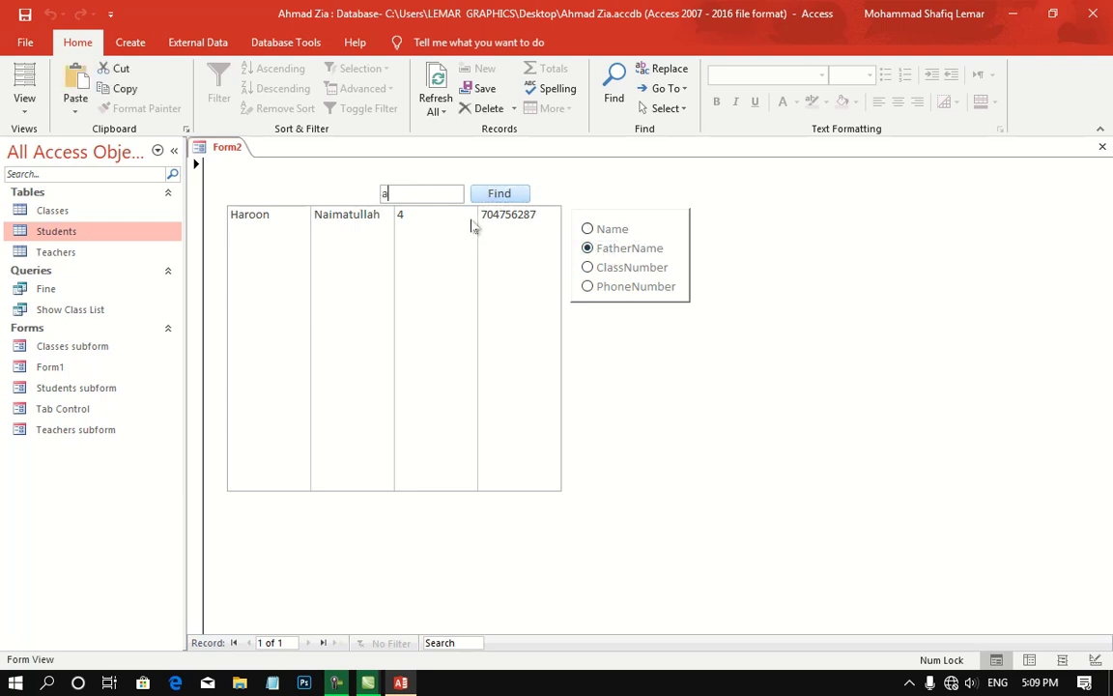
click(497, 194)
click(496, 199)
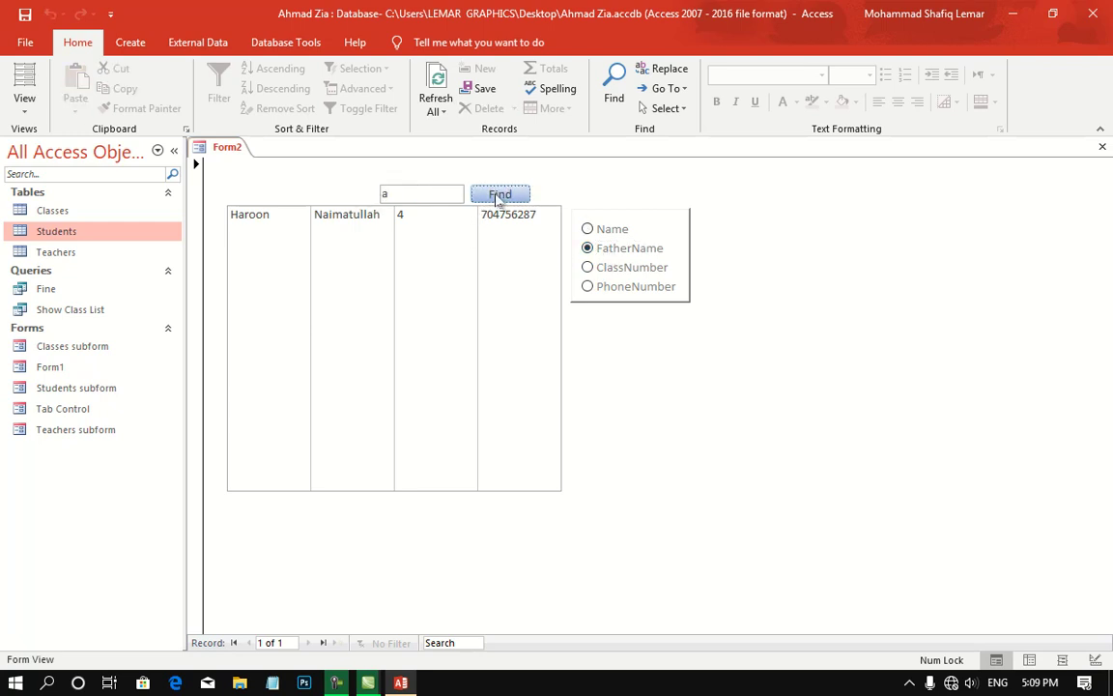
Switch back to the Name option and search for 'zoair'
click(590, 229)
drag(434, 191, 325, 190)
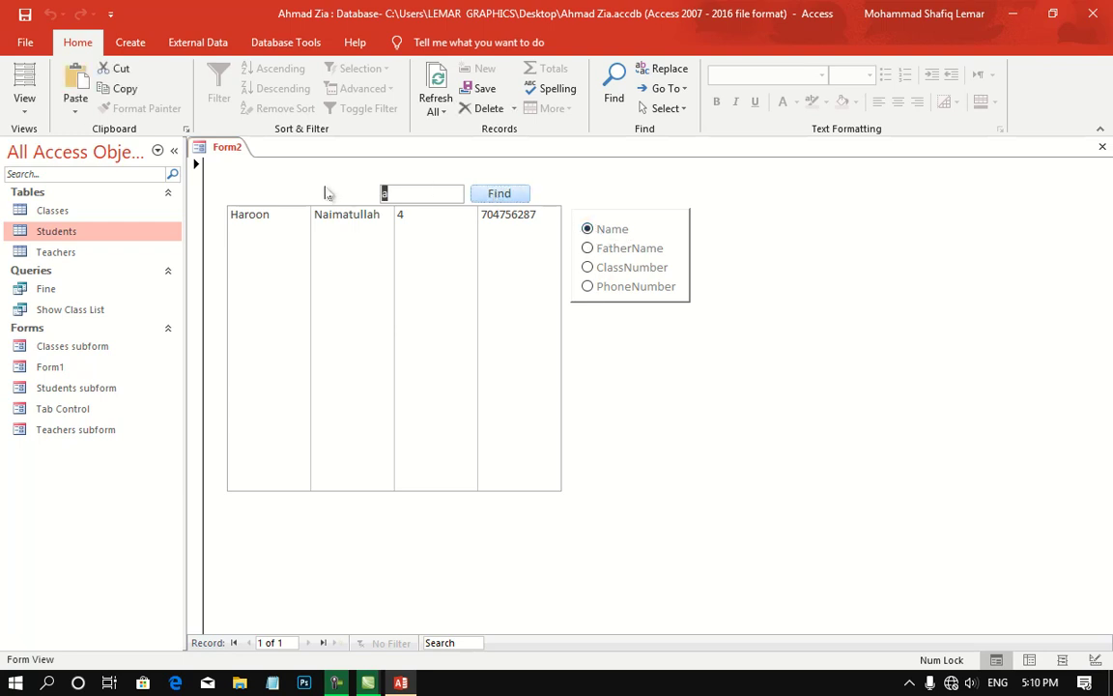
text(zobair)
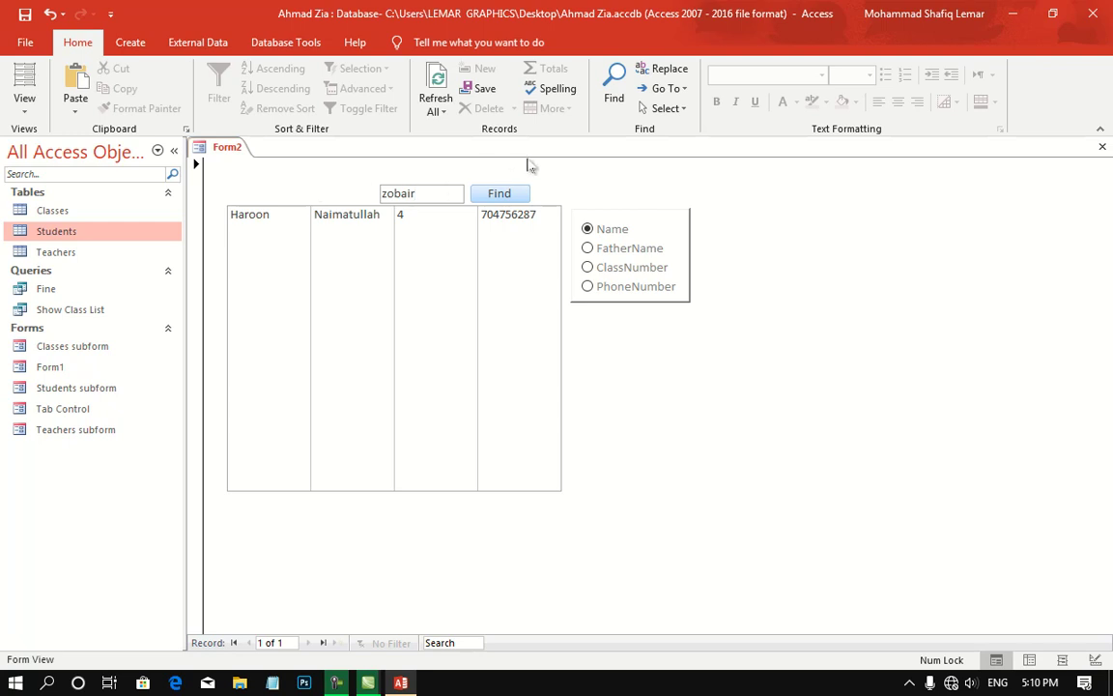
click(515, 198)
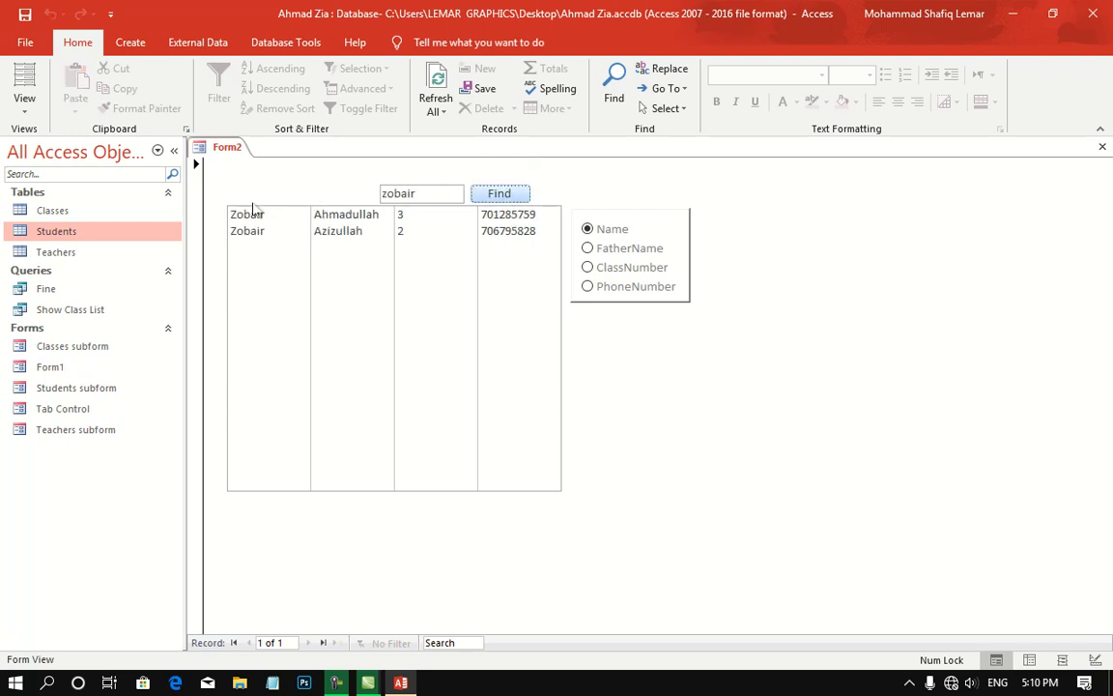
Choose the ClassNumber option and search for 'Haro', leaving the list unchanged
click(619, 249)
click(607, 274)
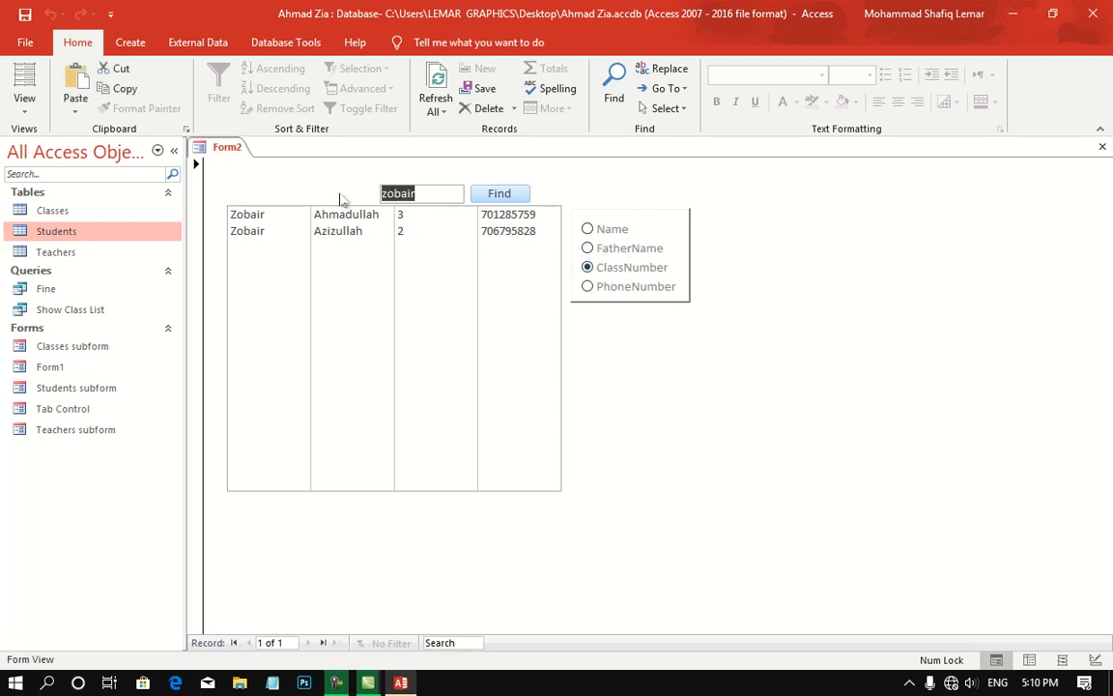
text(H)
text(aroon)
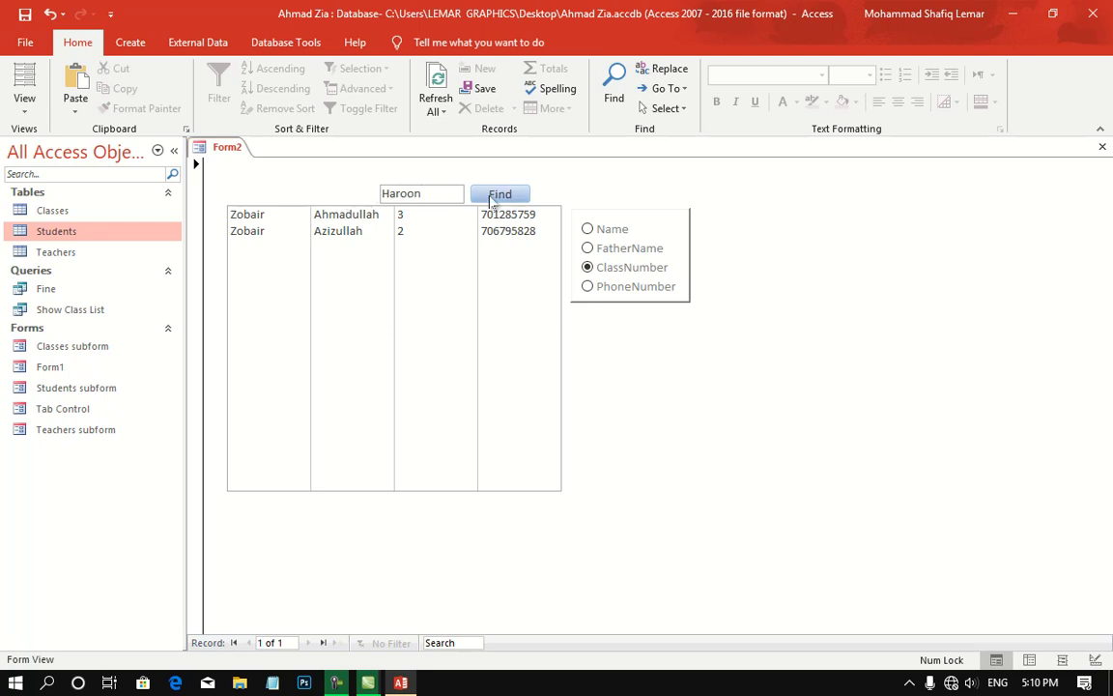
click(495, 197)
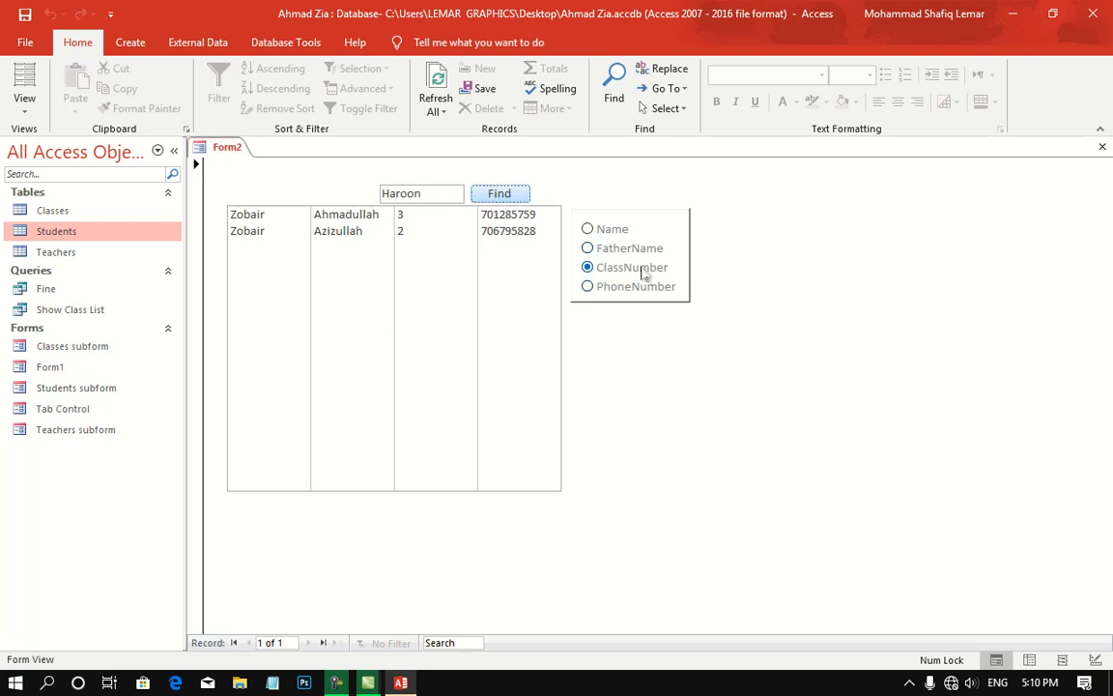
Switch Form2 to Design View and open the Find button's click code
right_click(718, 261)
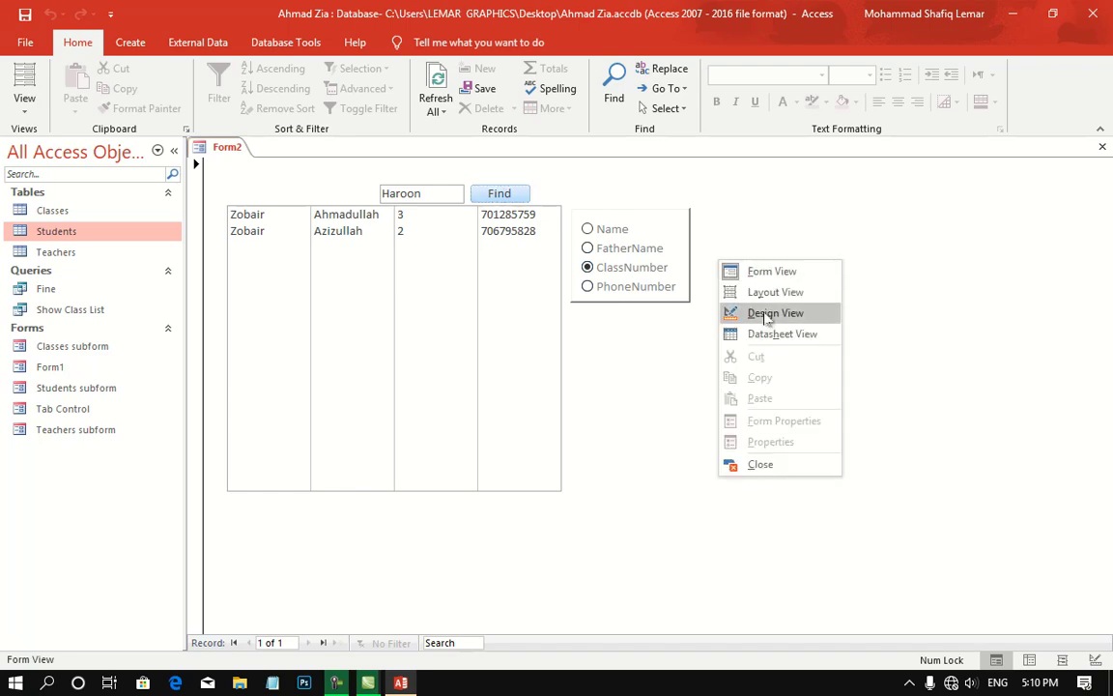
click(763, 314)
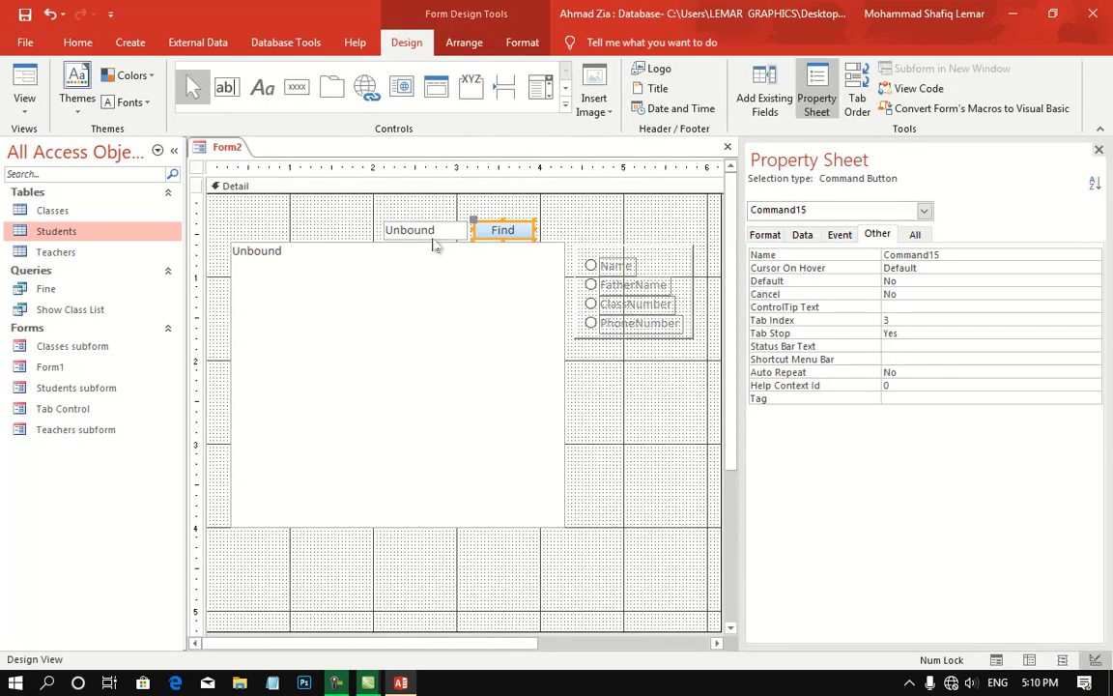
right_click(490, 230)
click(527, 146)
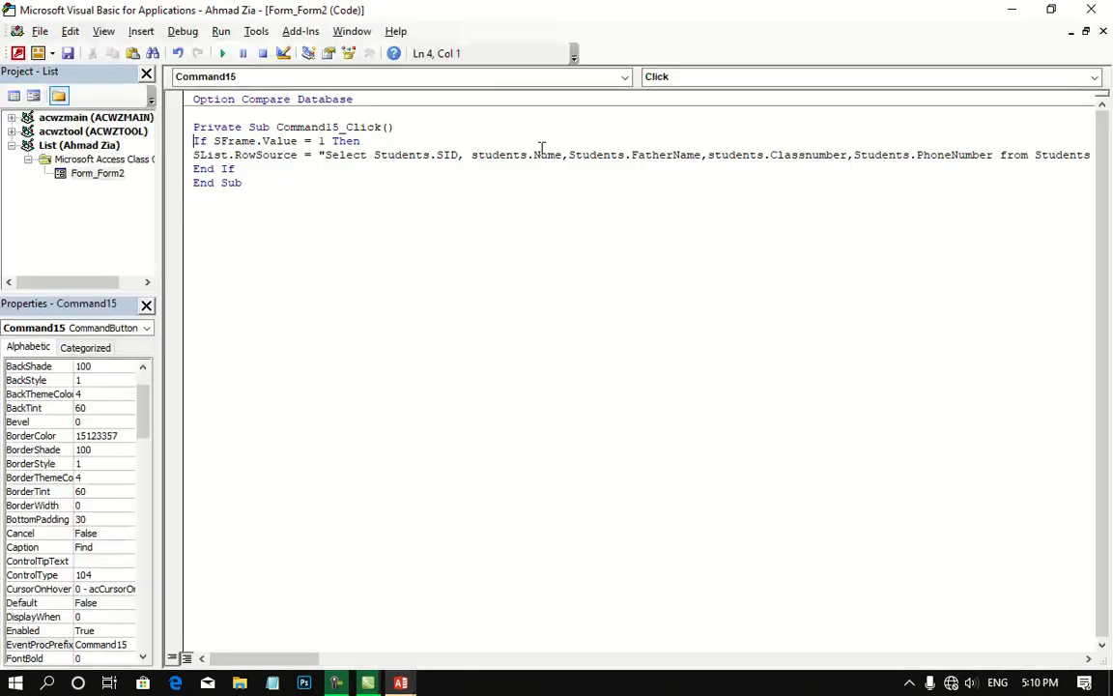
Duplicate the If block below itself and change its condition to SFrame.Value = 2
drag(282, 171, 167, 137)
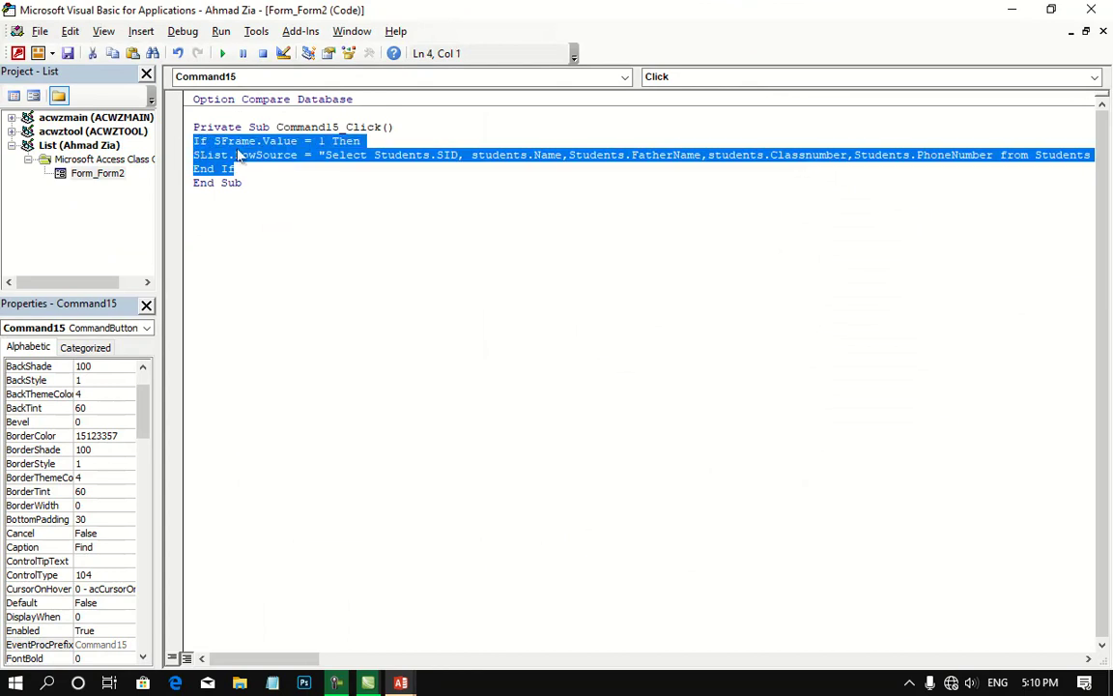
click(279, 169)
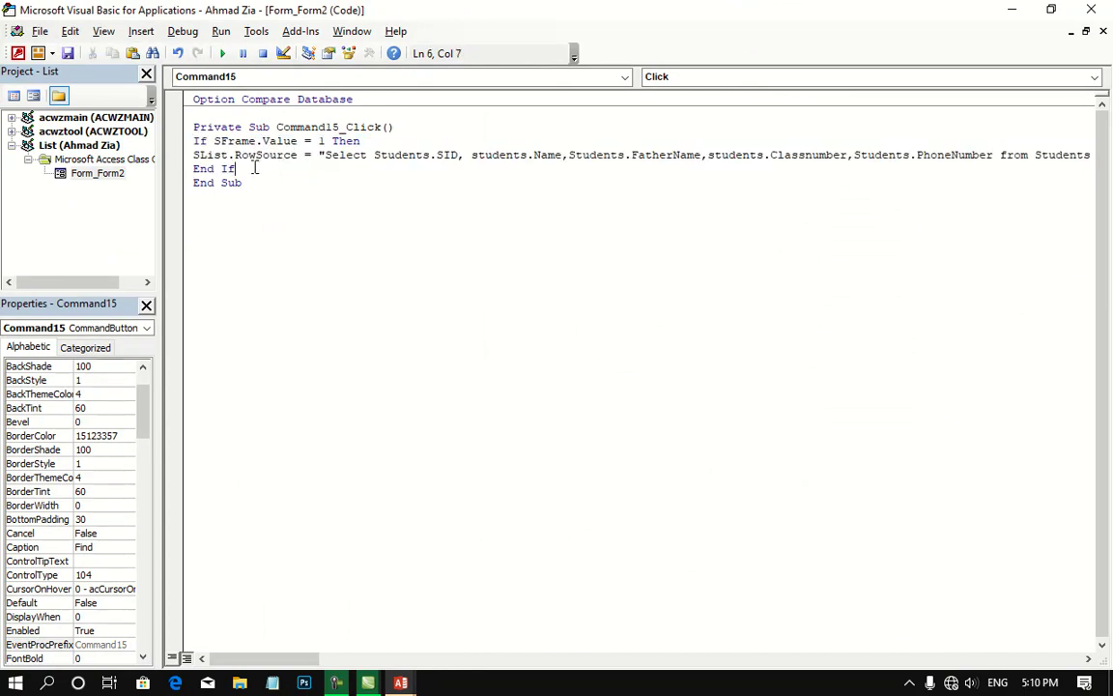
key(Return)
key(ctrl+v)
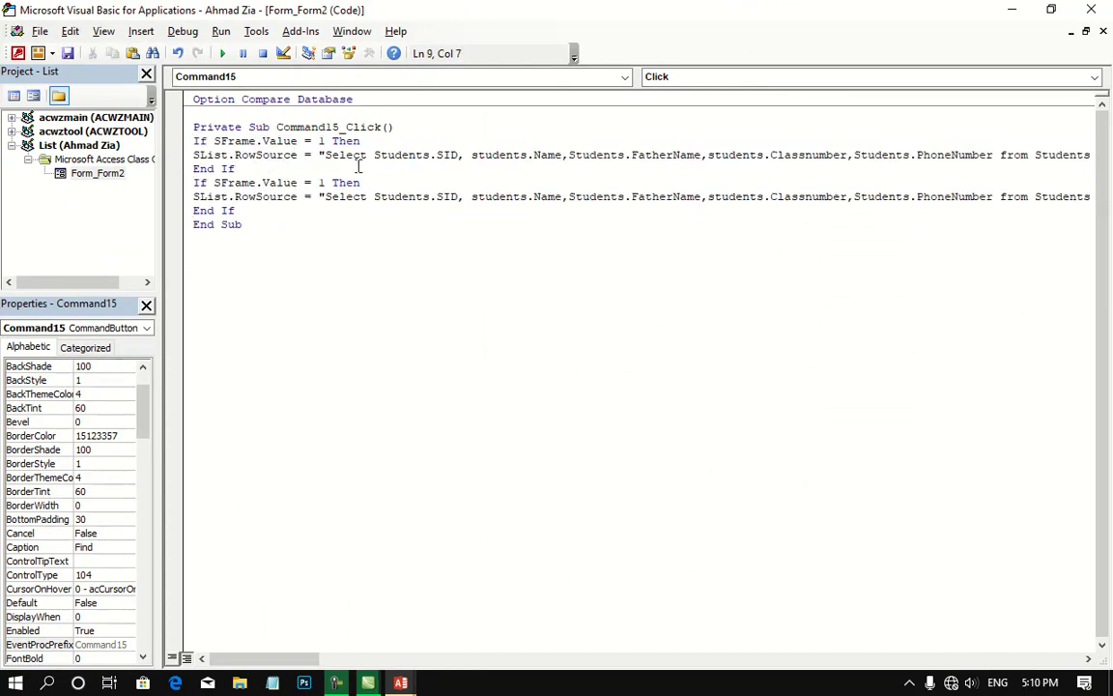
click(326, 182)
key(BackSpace)
text(2)
Change the copied query's field from Name to Fathername and return to Form View
drag(311, 658, 394, 661)
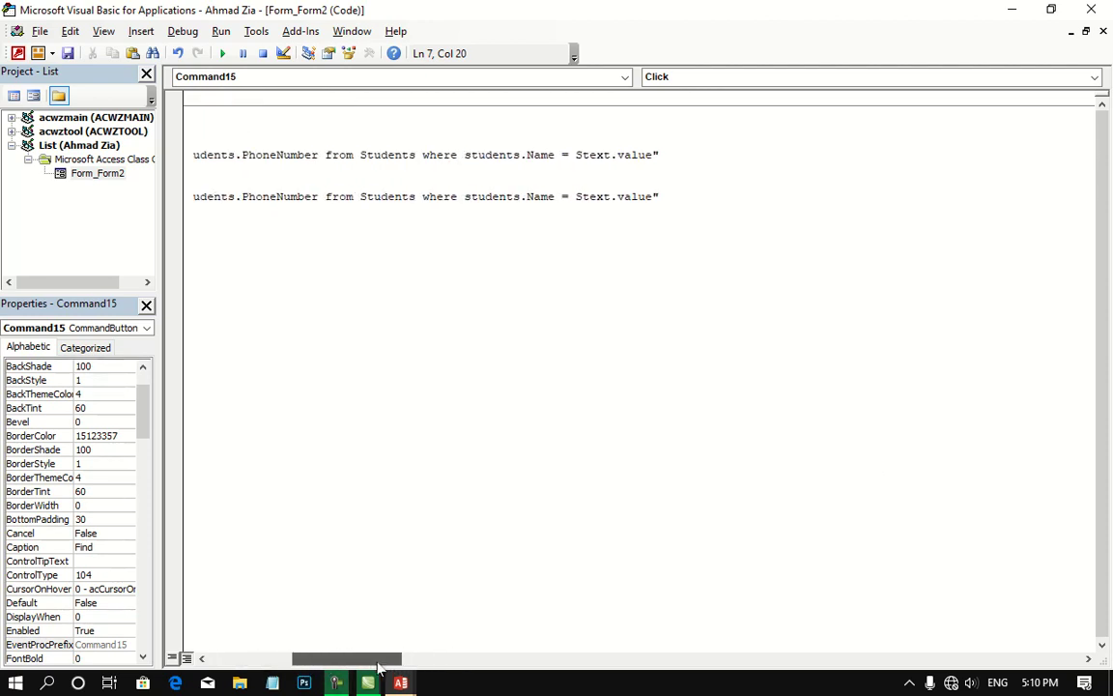
double_click(542, 197)
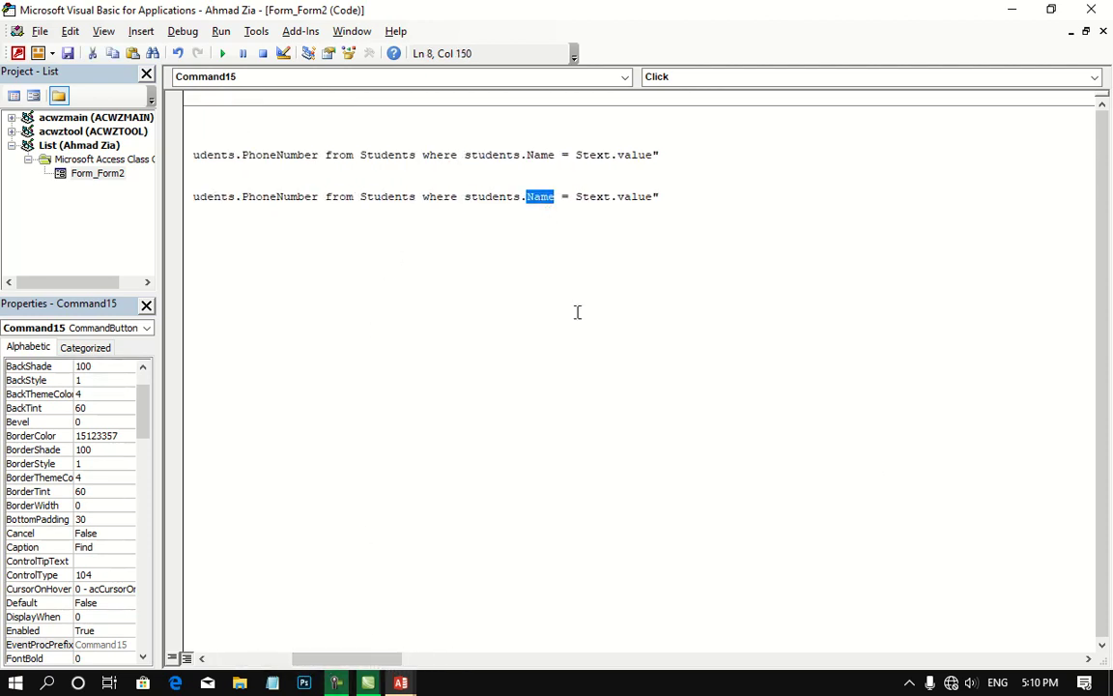
text(Fart)
key(BackSpace)
key(BackSpace)
text(ther)
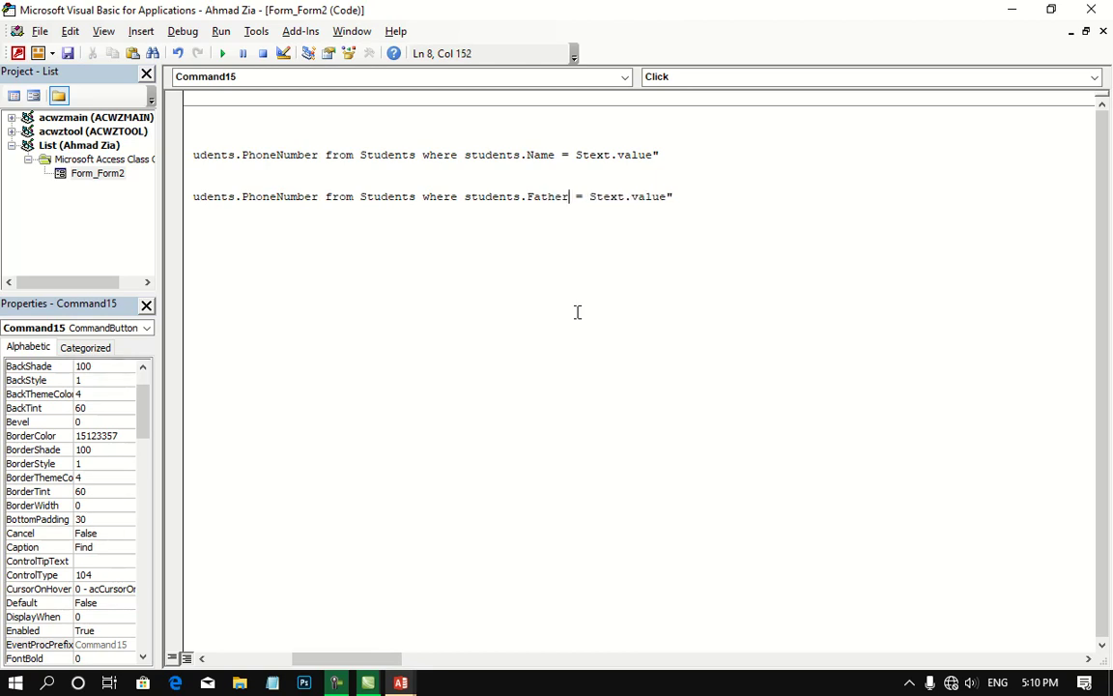
text(name)
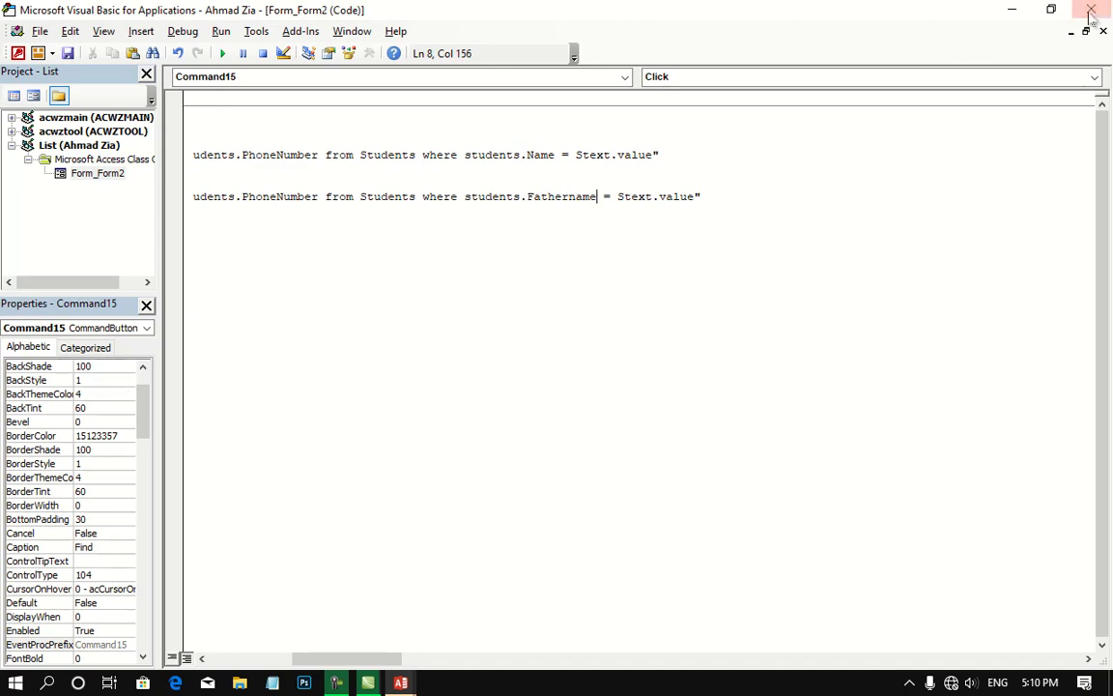
click(1010, 10)
click(24, 102)
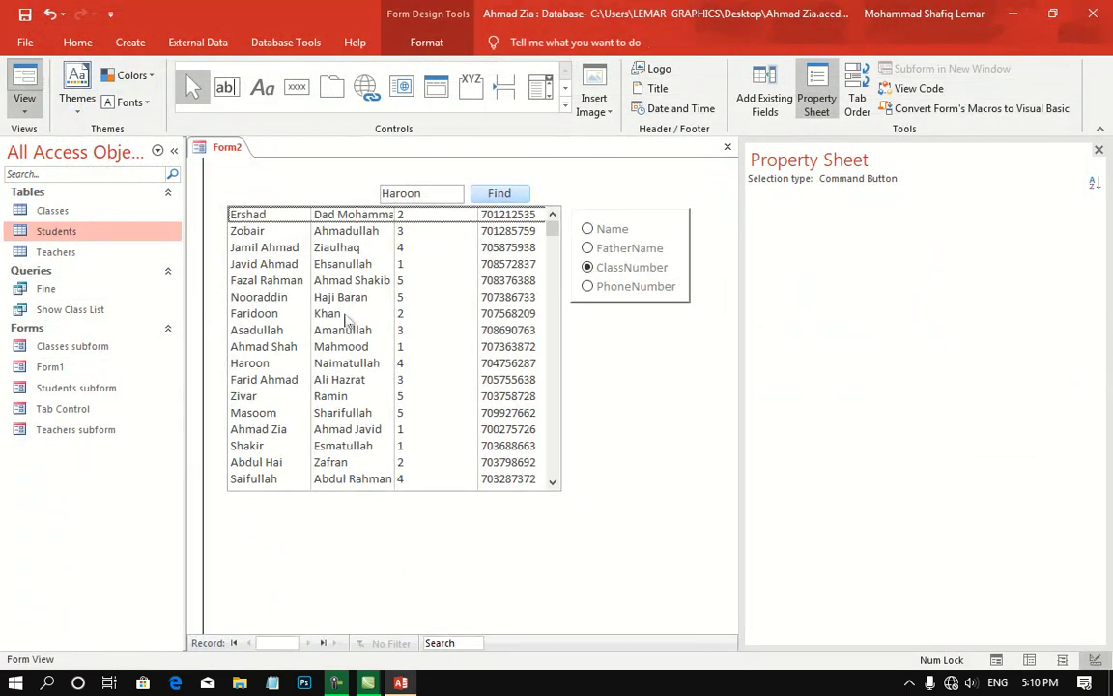
Search by FatherName for 'Khan', returning the single matching student
drag(435, 192, 345, 193)
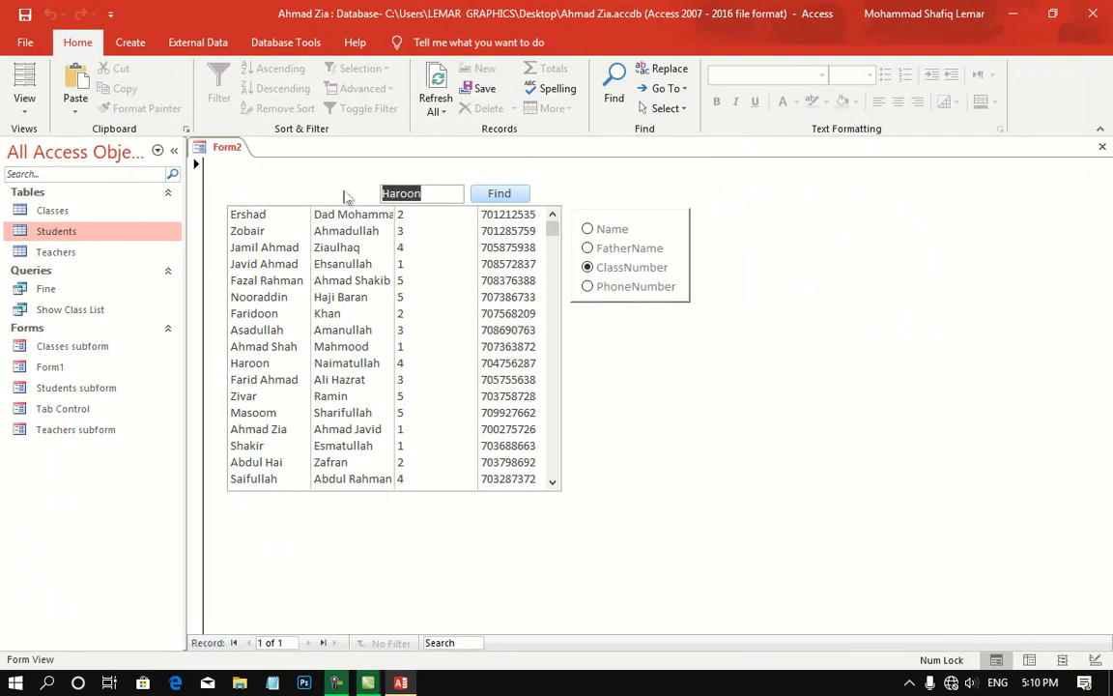
text(Khan)
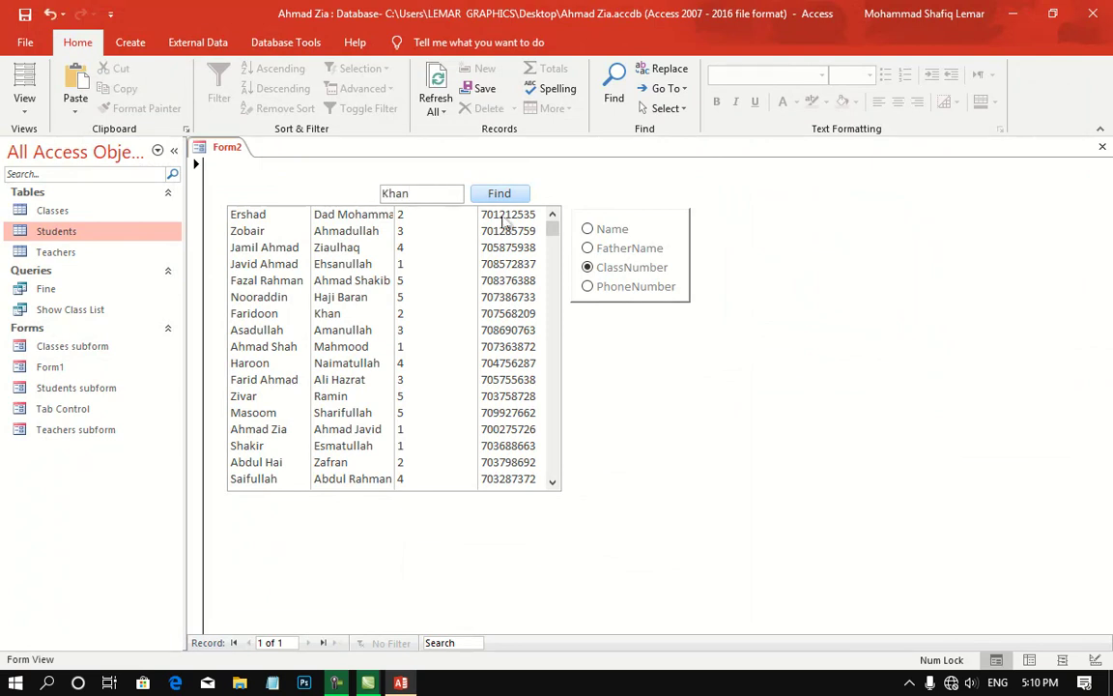
click(612, 250)
click(494, 197)
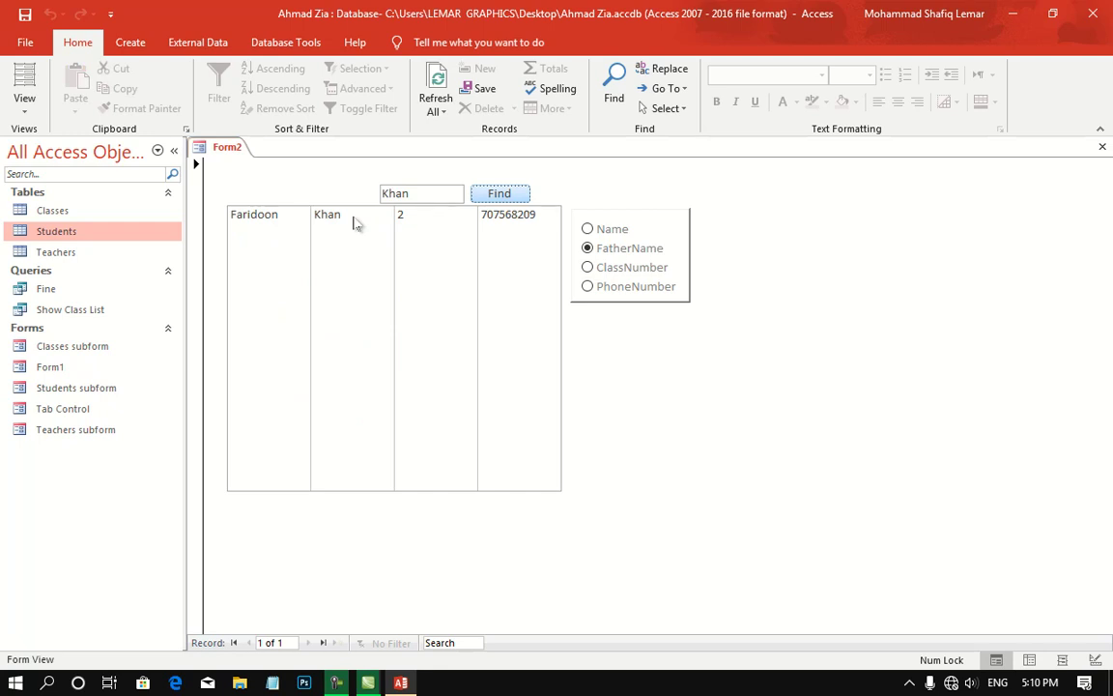
Search by Name for 'Haroo', returning one student
click(599, 229)
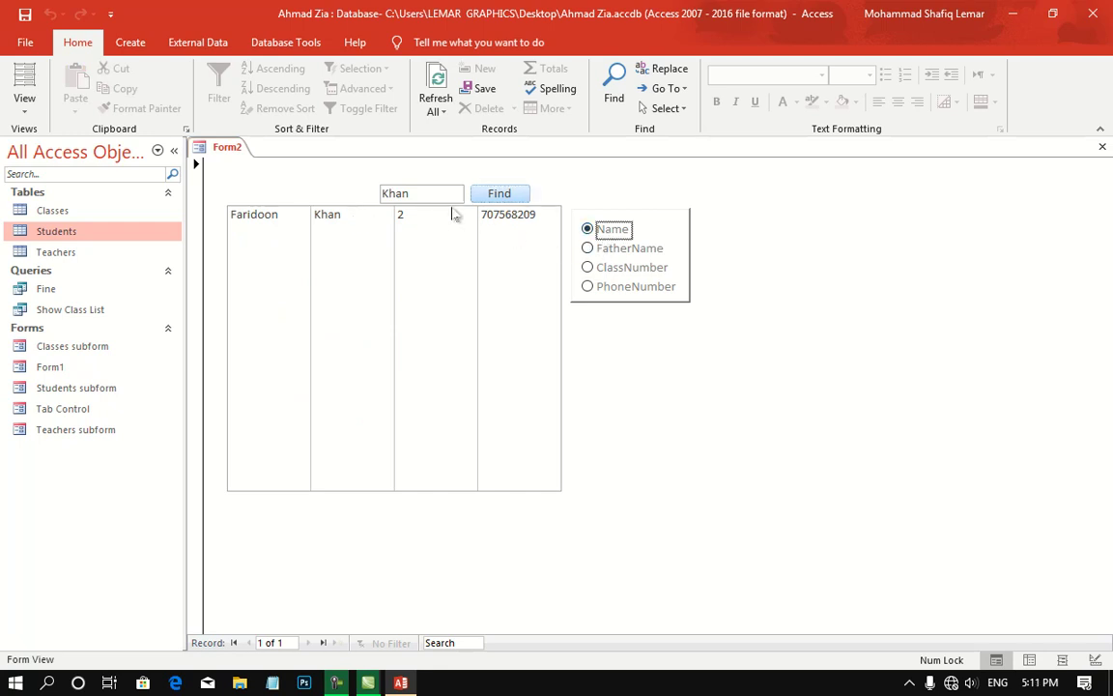
drag(450, 194, 371, 194)
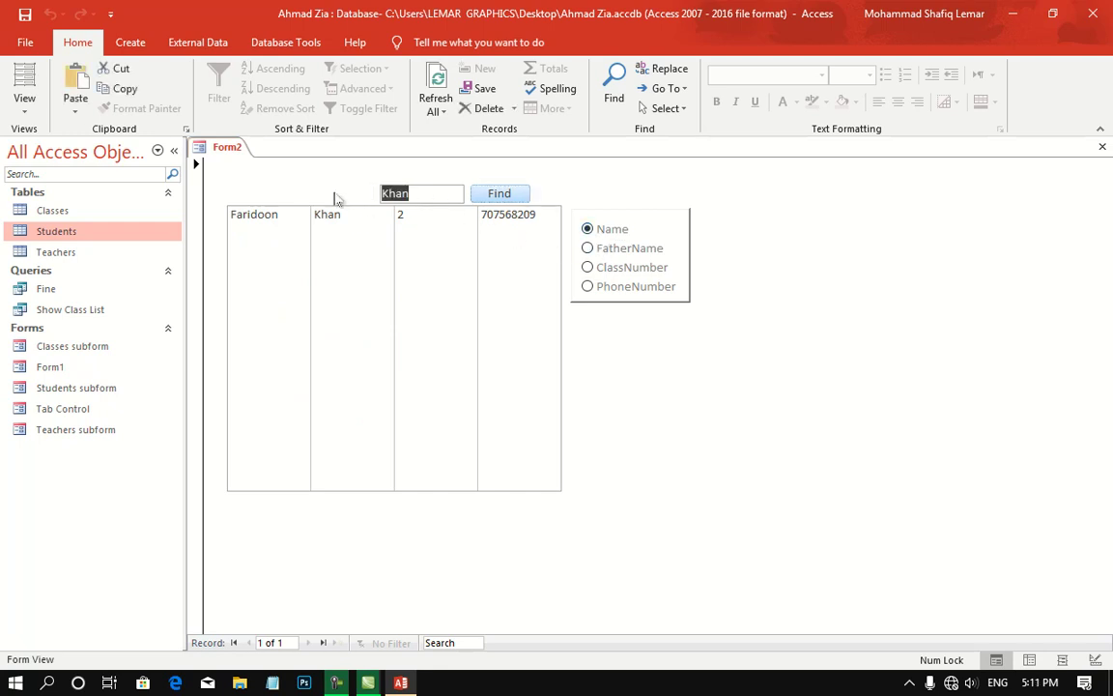
text(Haroo)
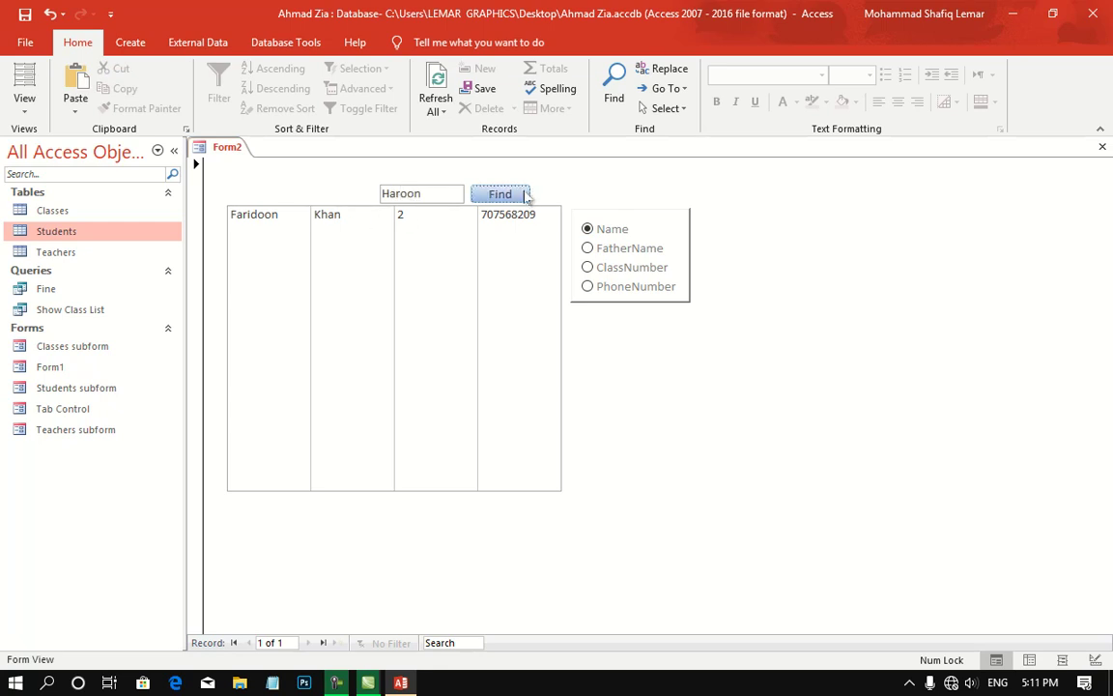
click(523, 194)
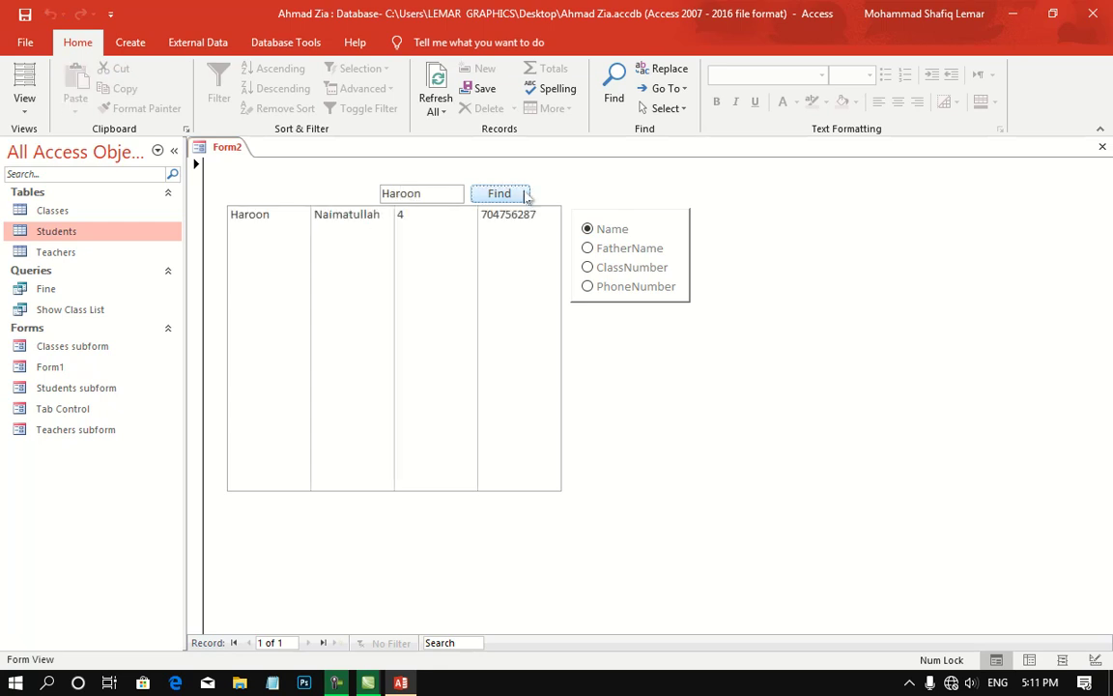
click(630, 249)
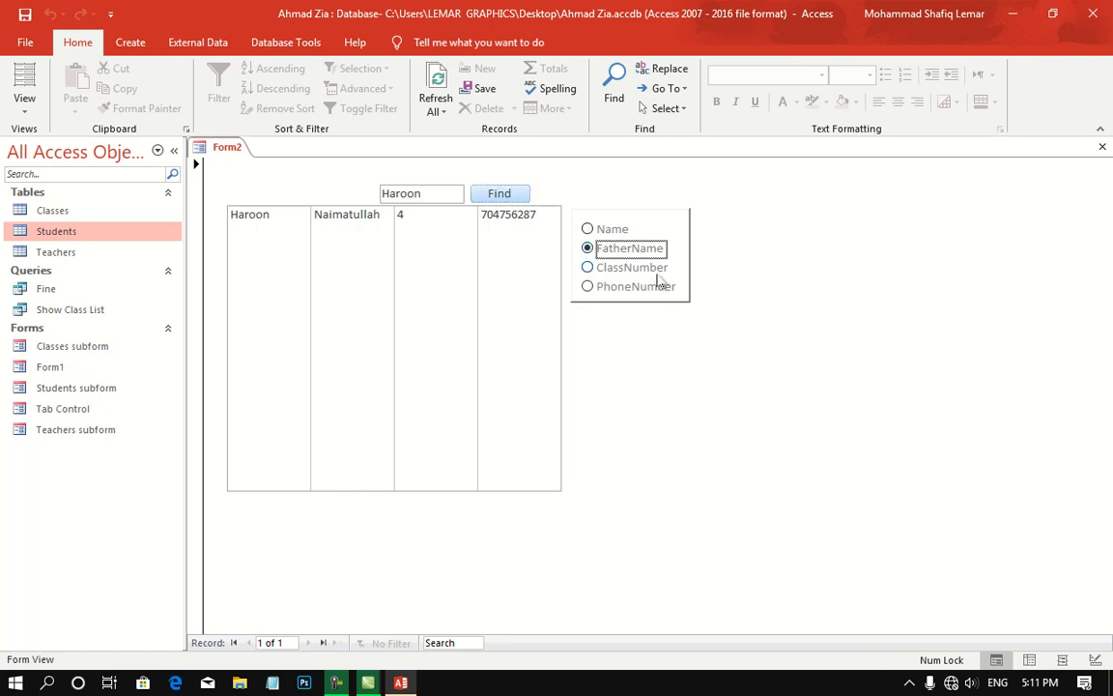
right_click(751, 245)
In Design View, open the Find click code and duplicate the second If block
click(800, 295)
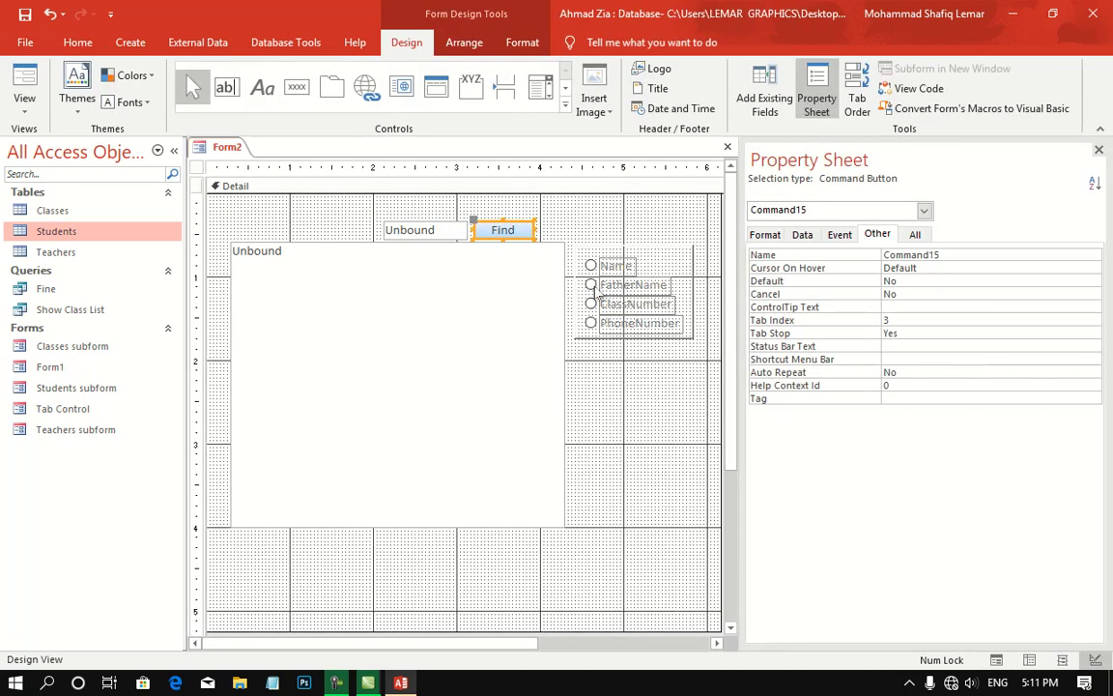
right_click(517, 223)
click(546, 214)
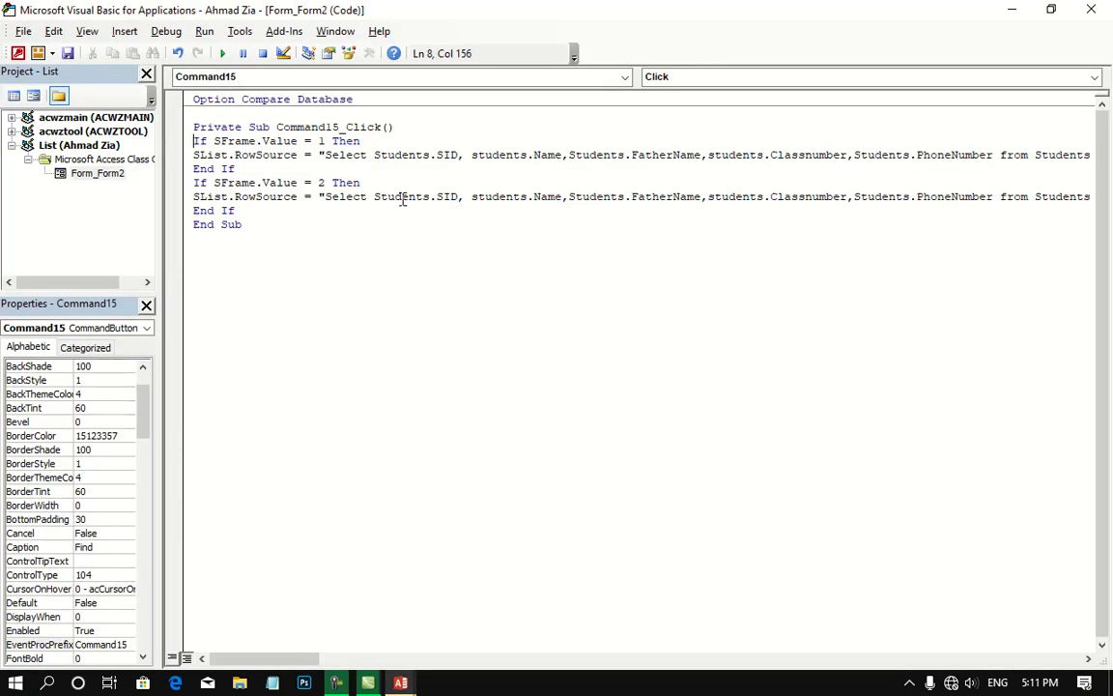
drag(237, 211, 175, 180)
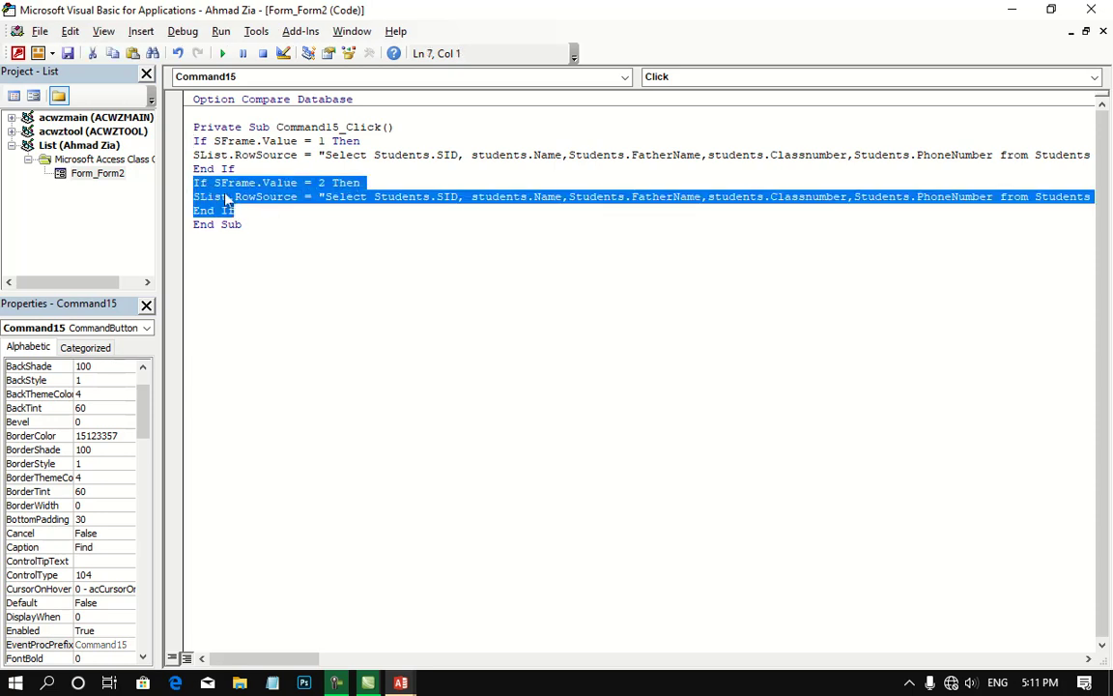
click(262, 210)
key(Return)
key(ctrl+v)
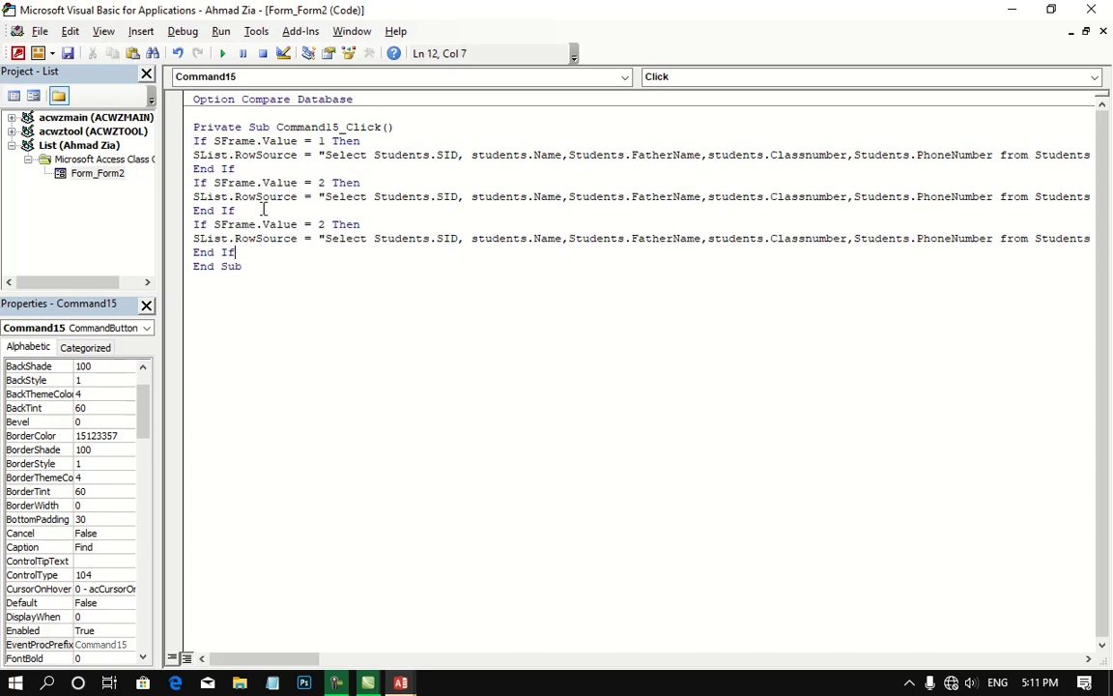
Change the copy's condition to 3 and its field to Classnumber, then close the editor
click(332, 224)
key(Left)
key(BackSpace)
text(3)
drag(264, 658, 366, 658)
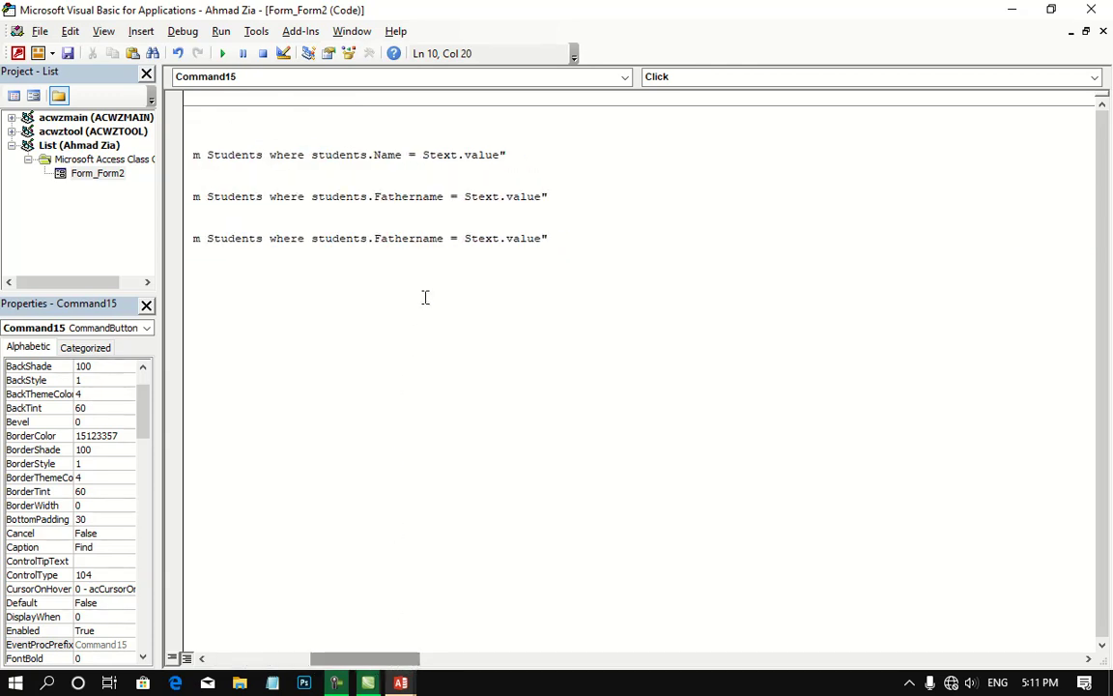
double_click(416, 239)
text(C)
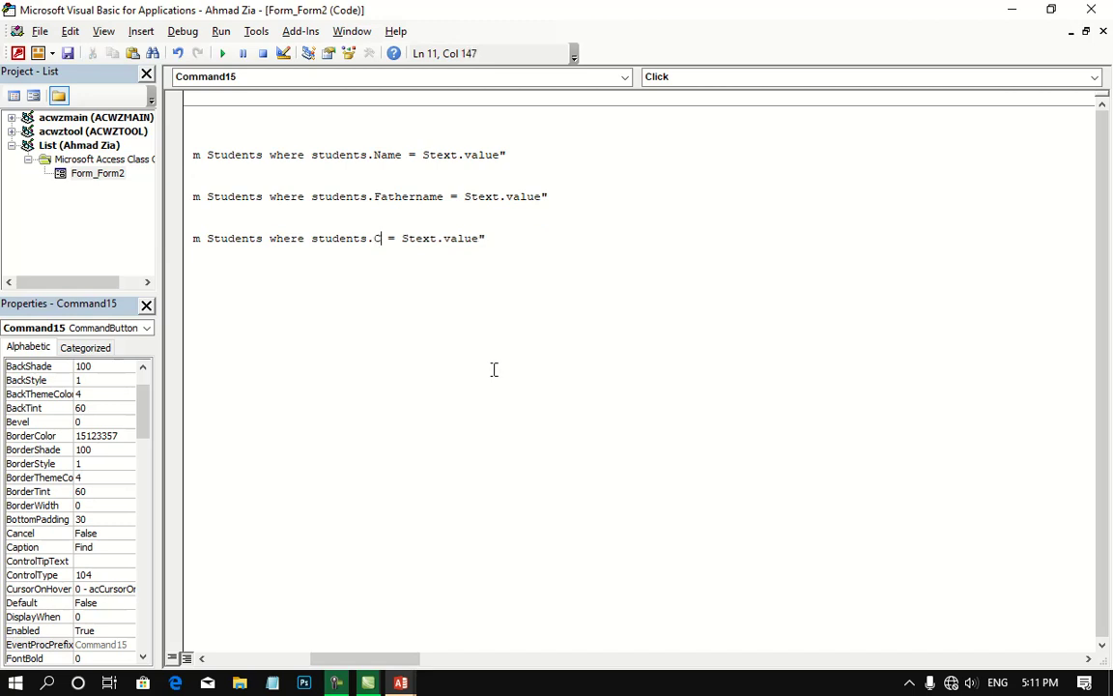
text(lassnum)
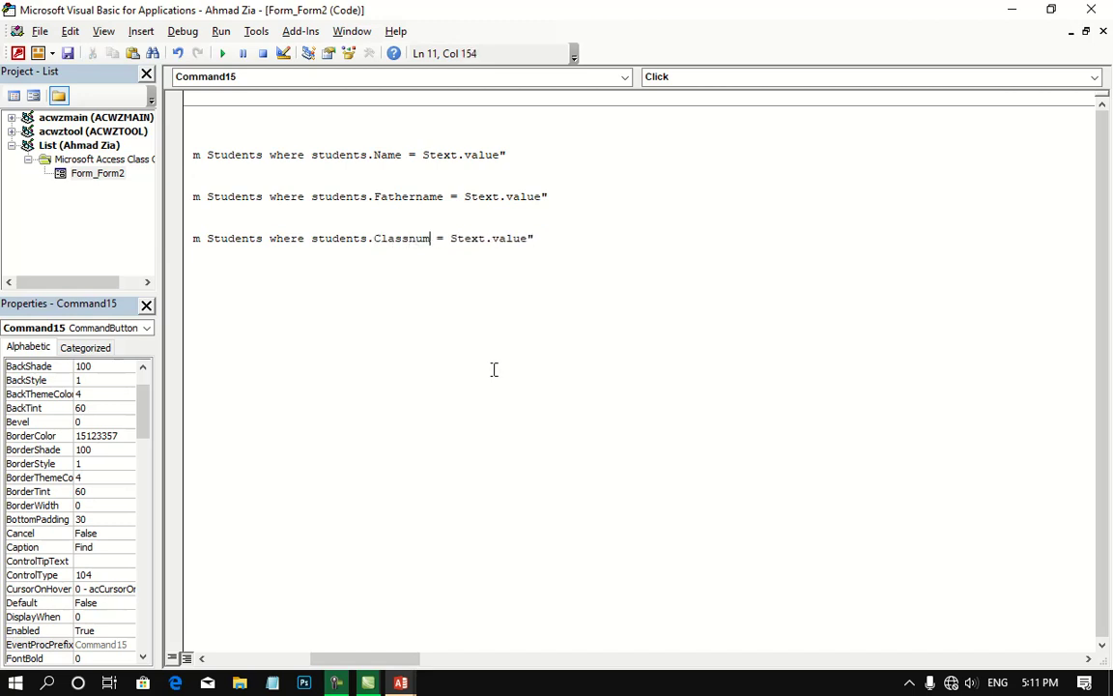
text(ber)
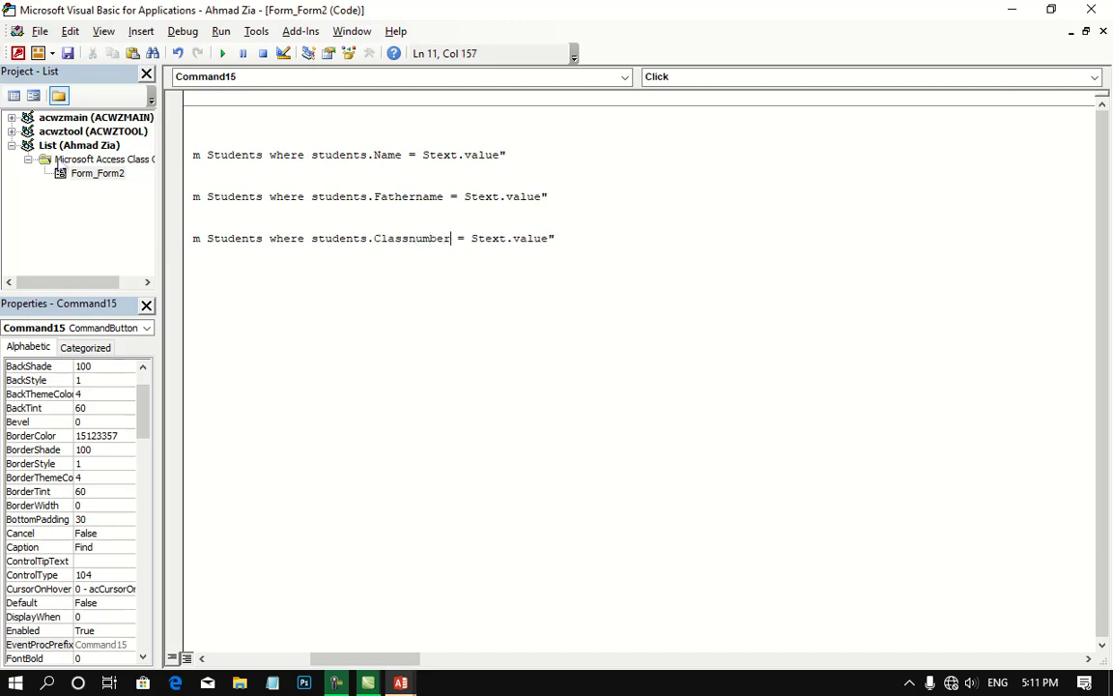
click(1091, 9)
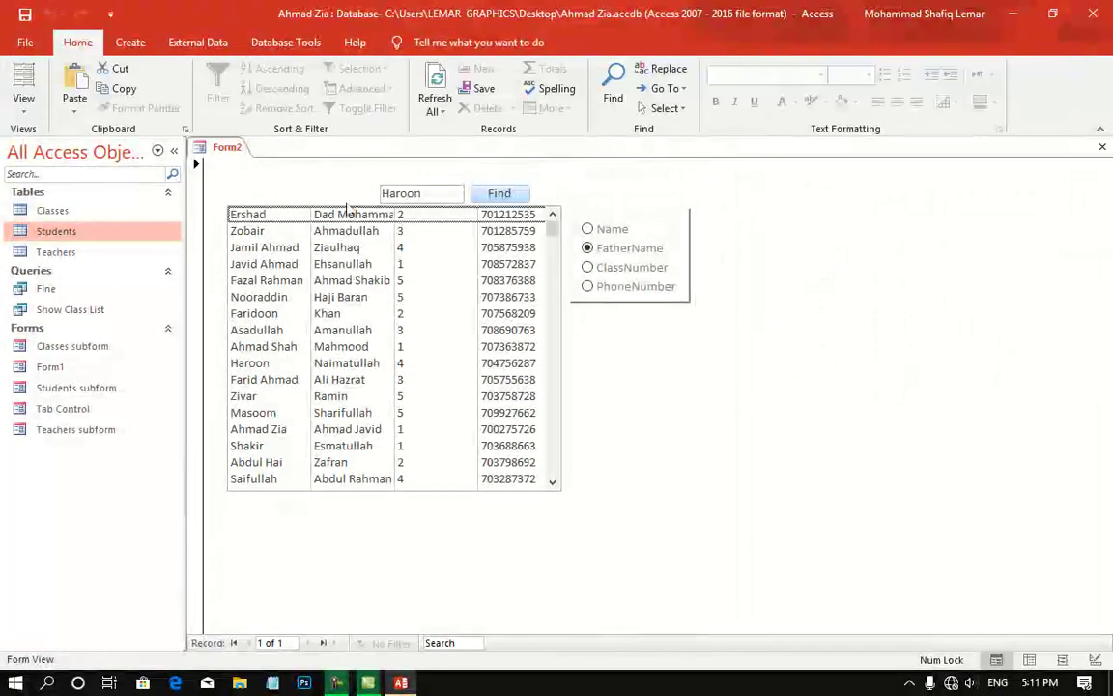
Search ClassNumber for 5 to list the class-5 students, then switch to Layout View
drag(427, 193, 328, 194)
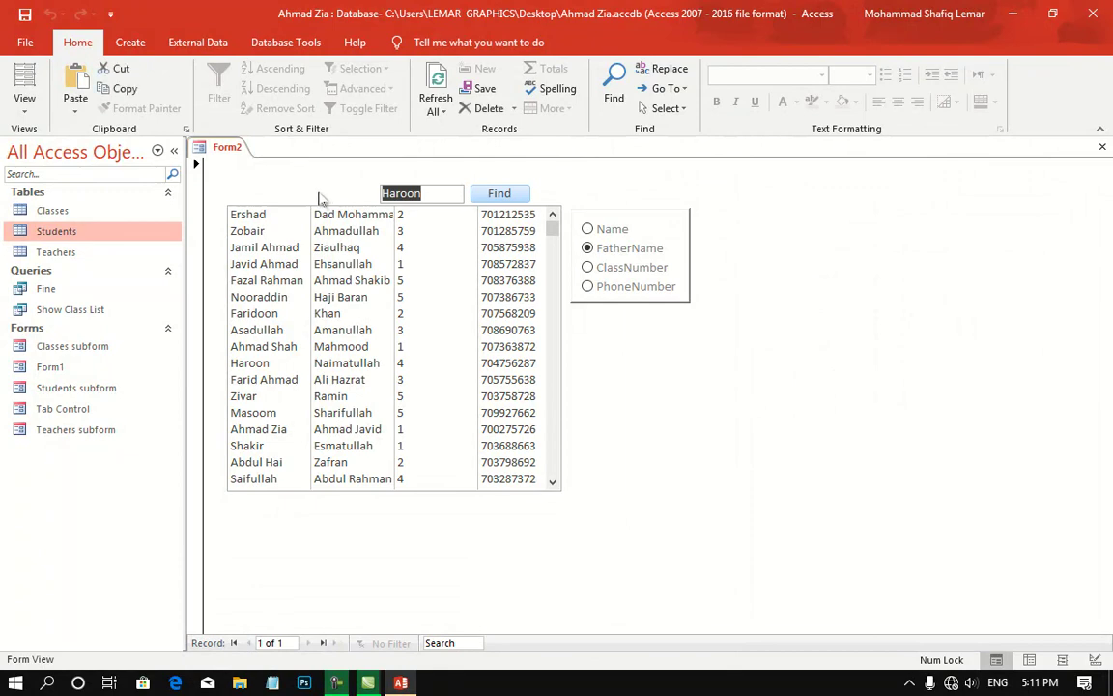
text(5)
click(502, 194)
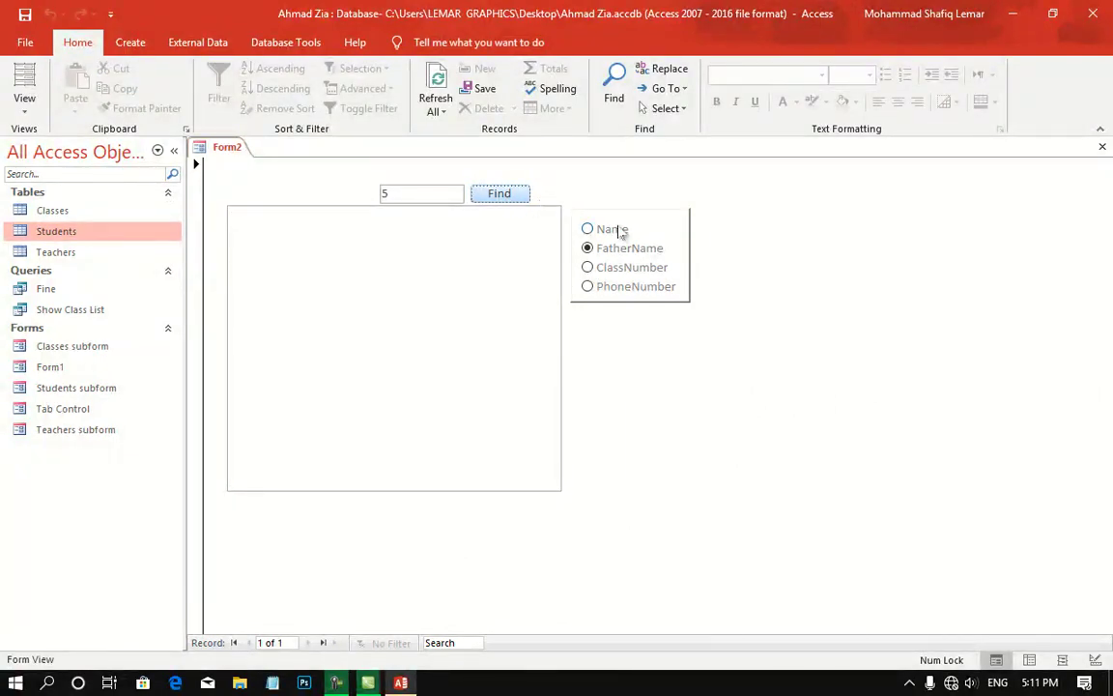
click(627, 268)
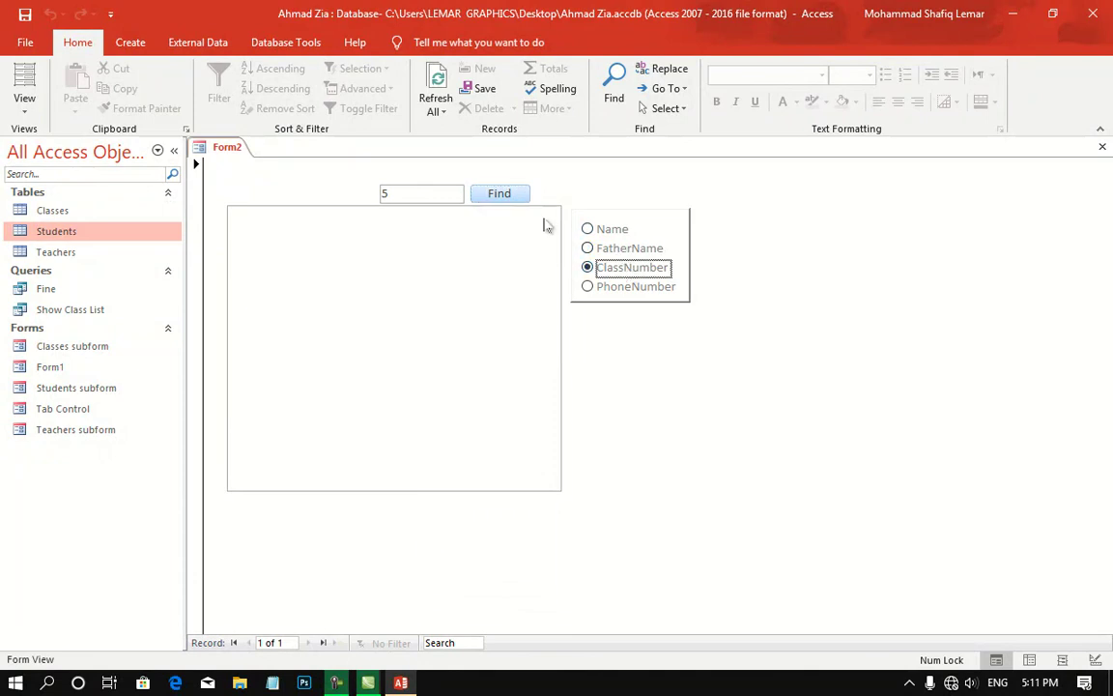
click(500, 195)
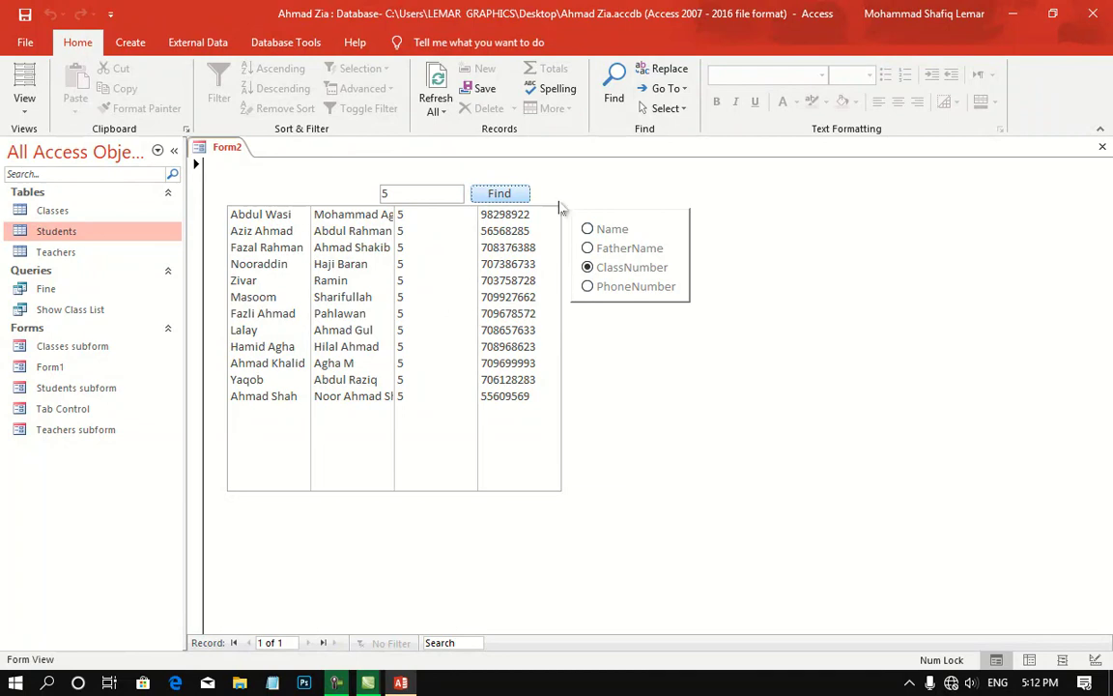
right_click(628, 174)
click(666, 196)
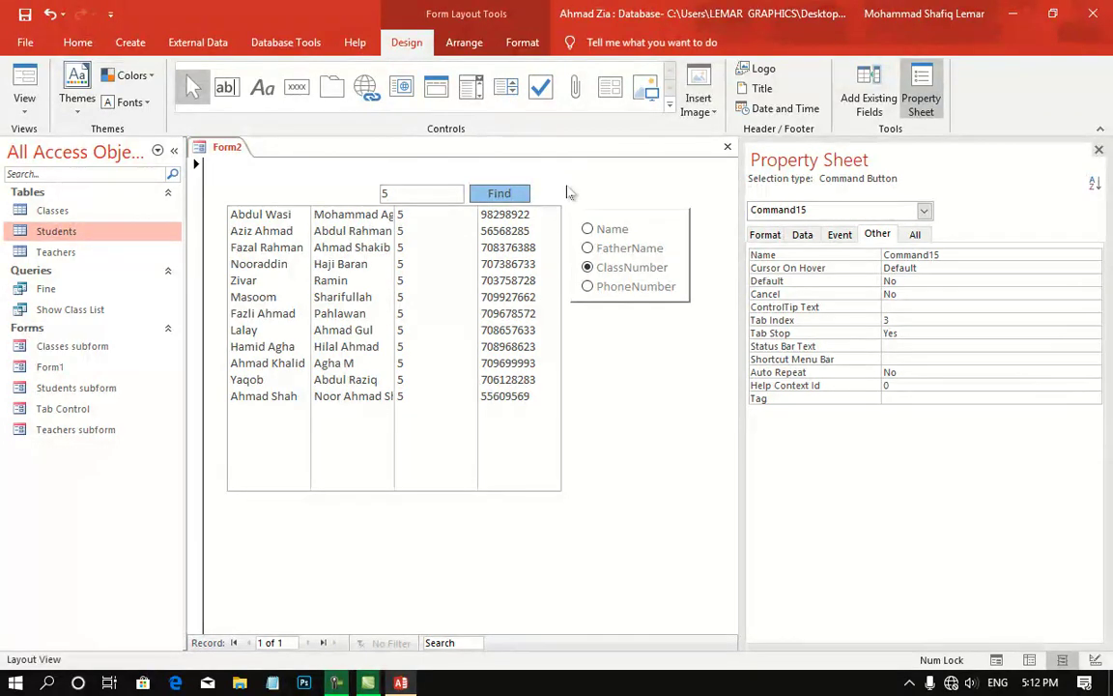
In Design View, copy the Find button, place it to the right, and caption it All
right_click(571, 194)
click(614, 232)
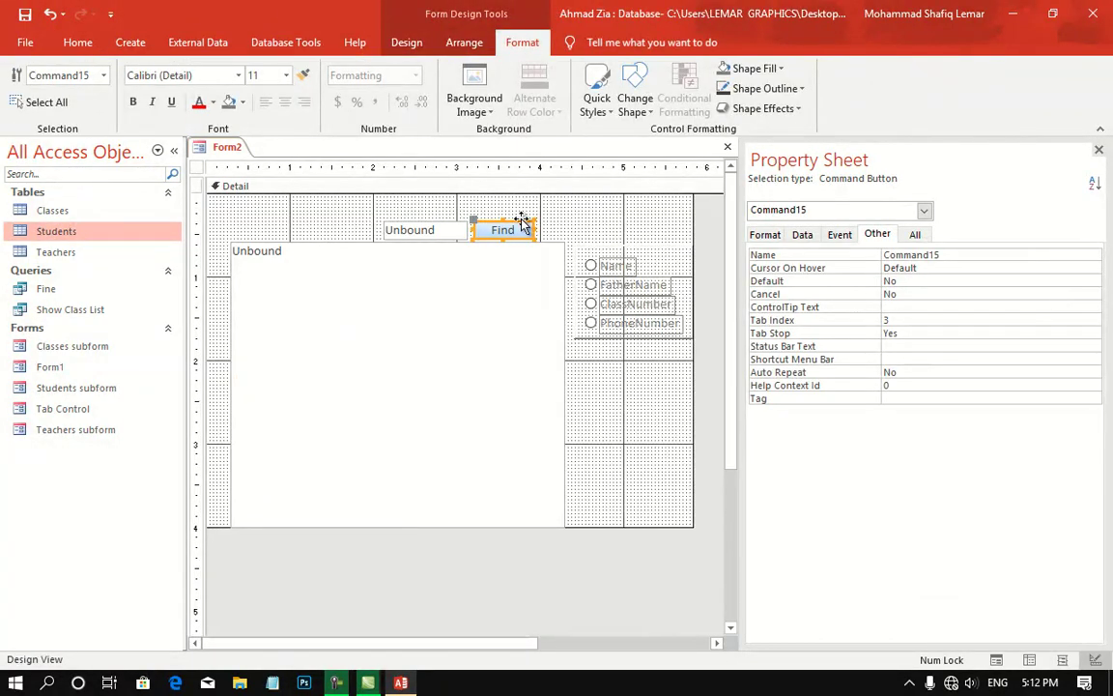
key(ctrl+c)
key(ctrl+v)
mouse_move(473, 225)
mouse_down()
mouse_move(592, 226)
mouse_move(570, 228)
mouse_up()
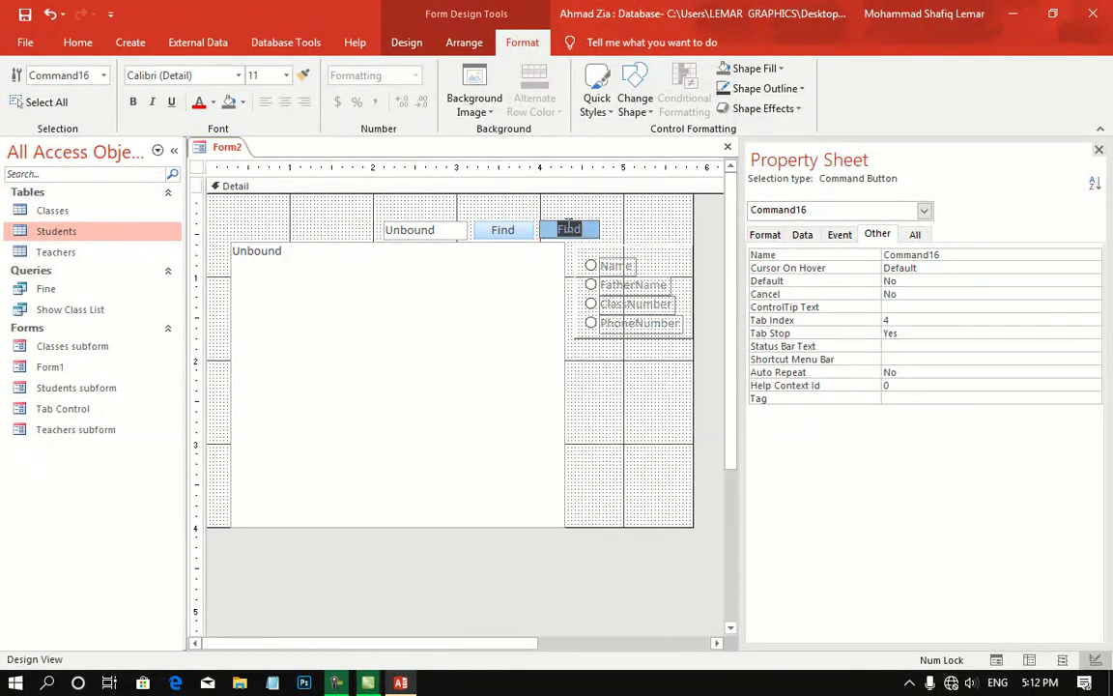
text(All)
click(603, 230)
Open the Code Builder for the All button's click event
right_click(593, 229)
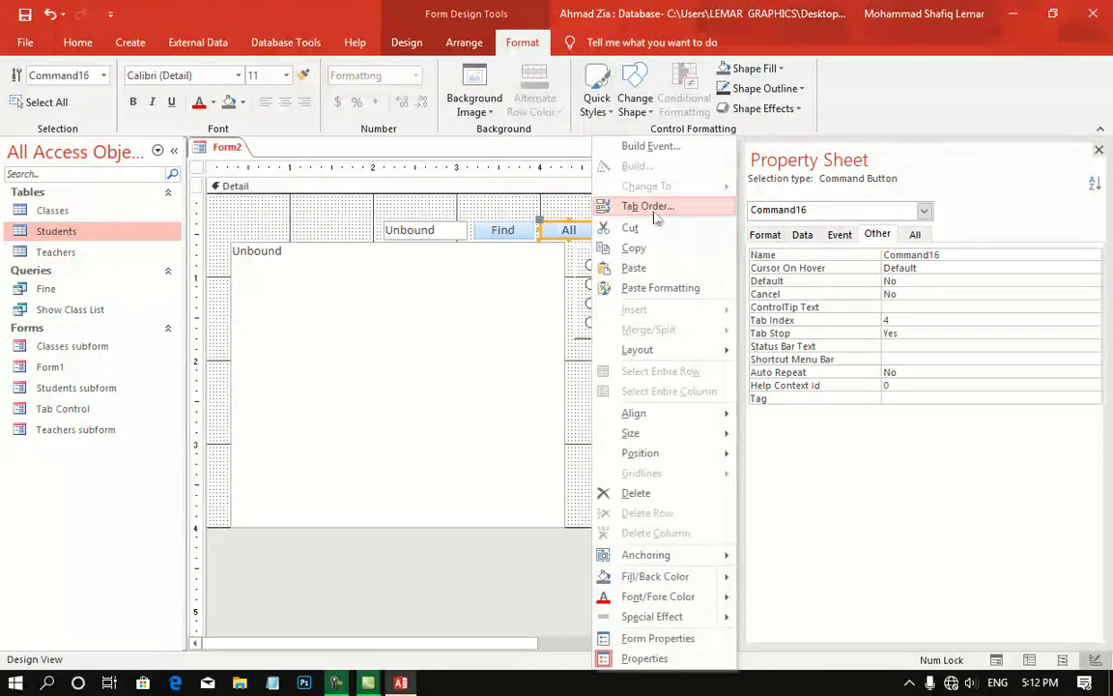
click(649, 146)
click(503, 182)
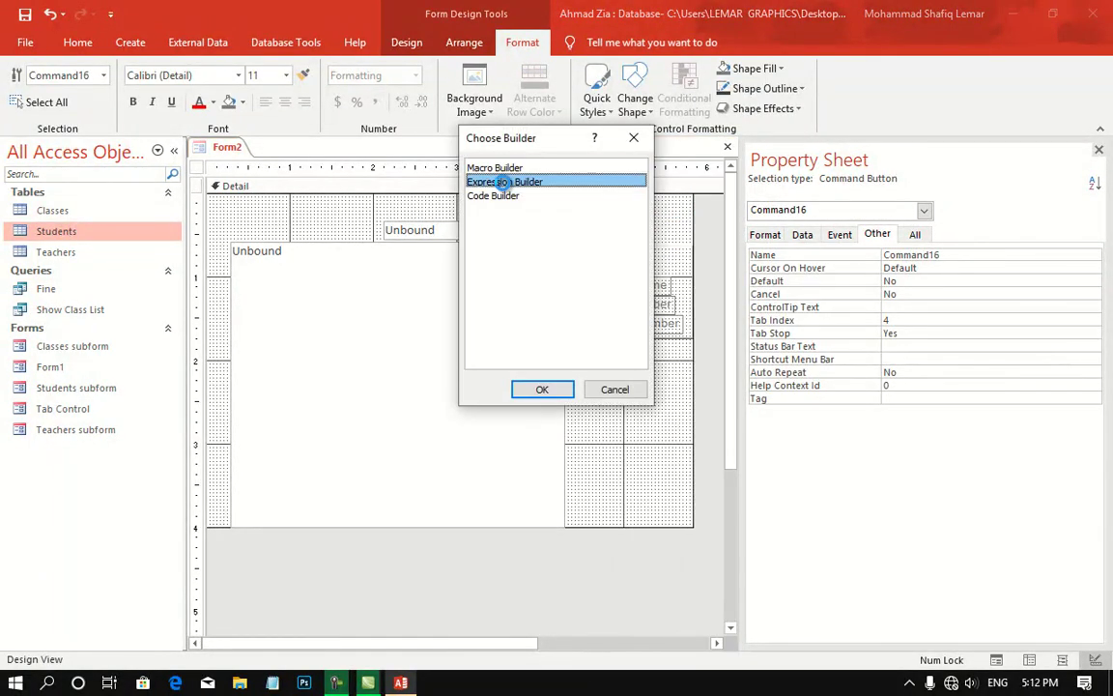
double_click(503, 182)
click(731, 188)
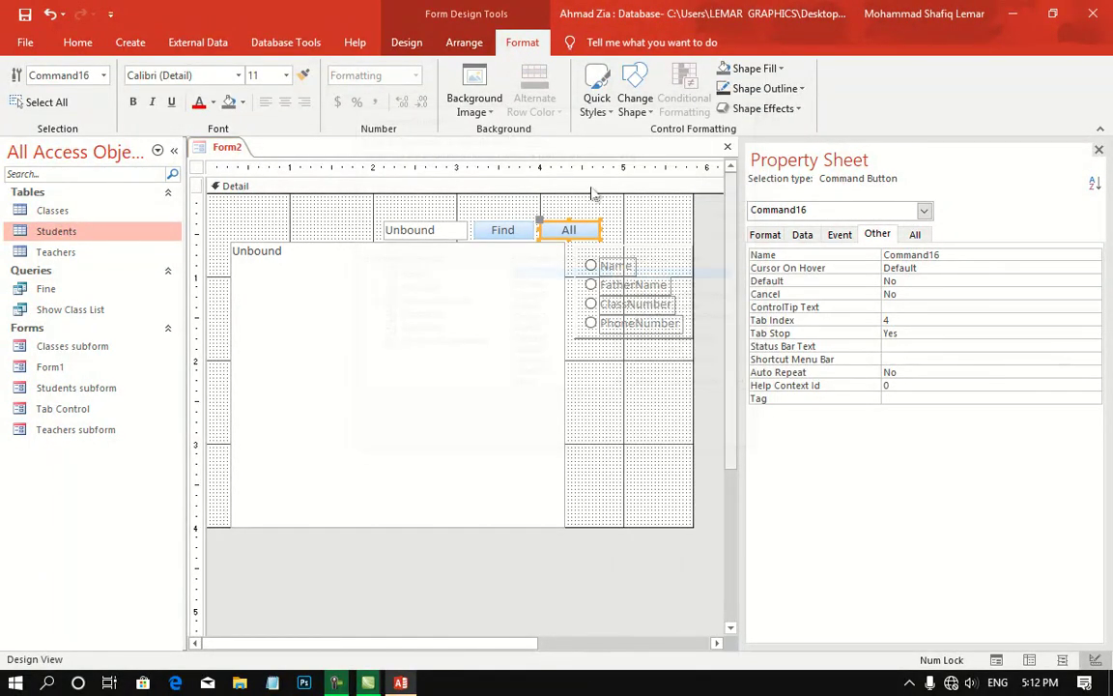
right_click(572, 230)
click(640, 147)
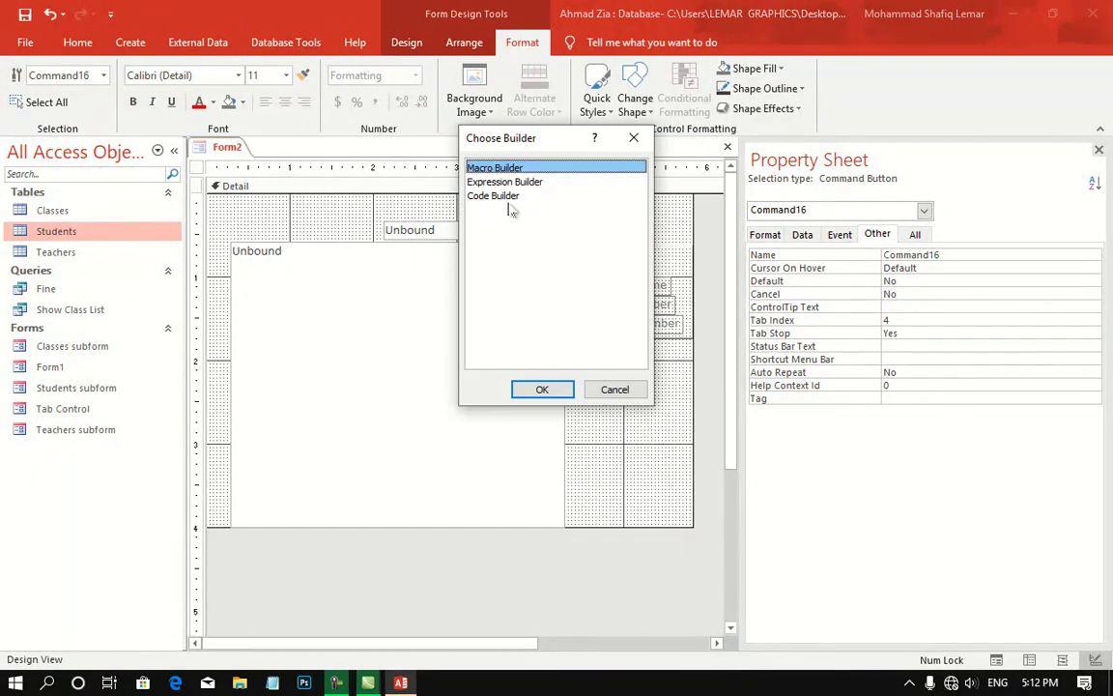
double_click(498, 195)
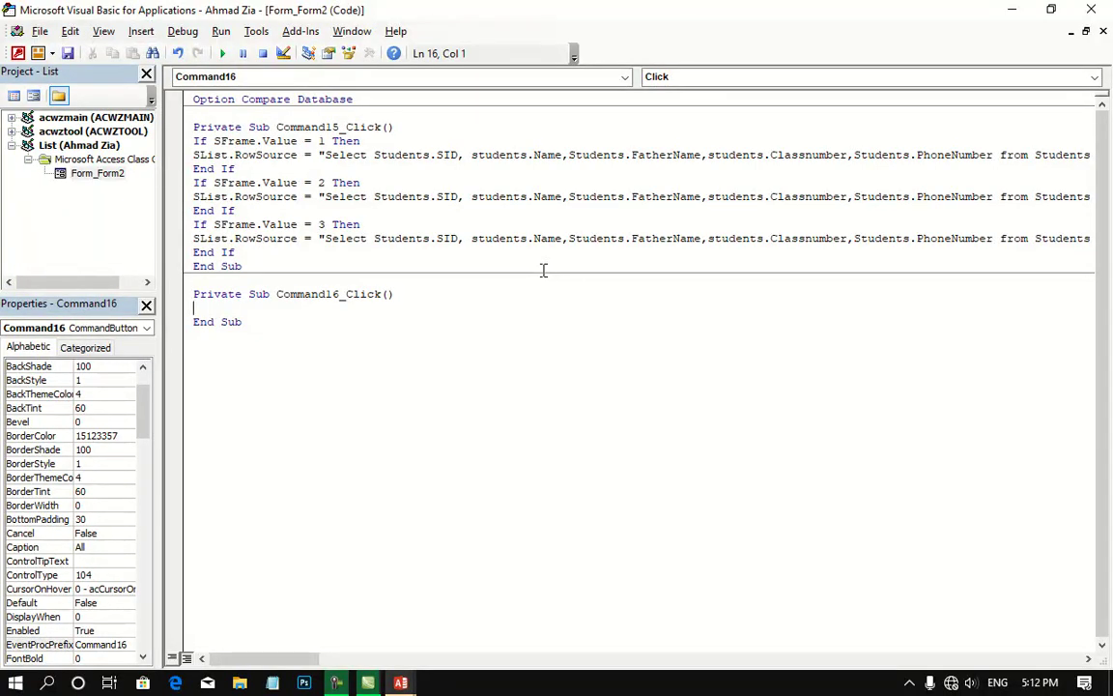
In Command16_Click, write SList.RowSource = "select*from students" and Stext.Value = ""
text(Slist)
text(.wo)
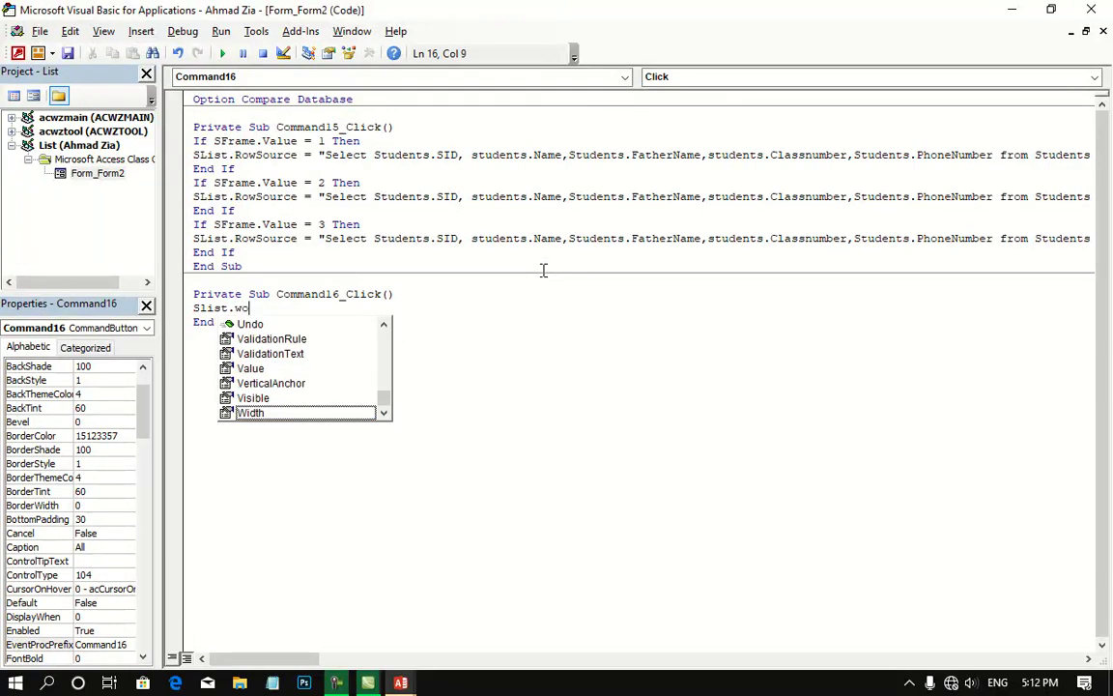
key(BackSpace)
key(BackSpace)
text(r)
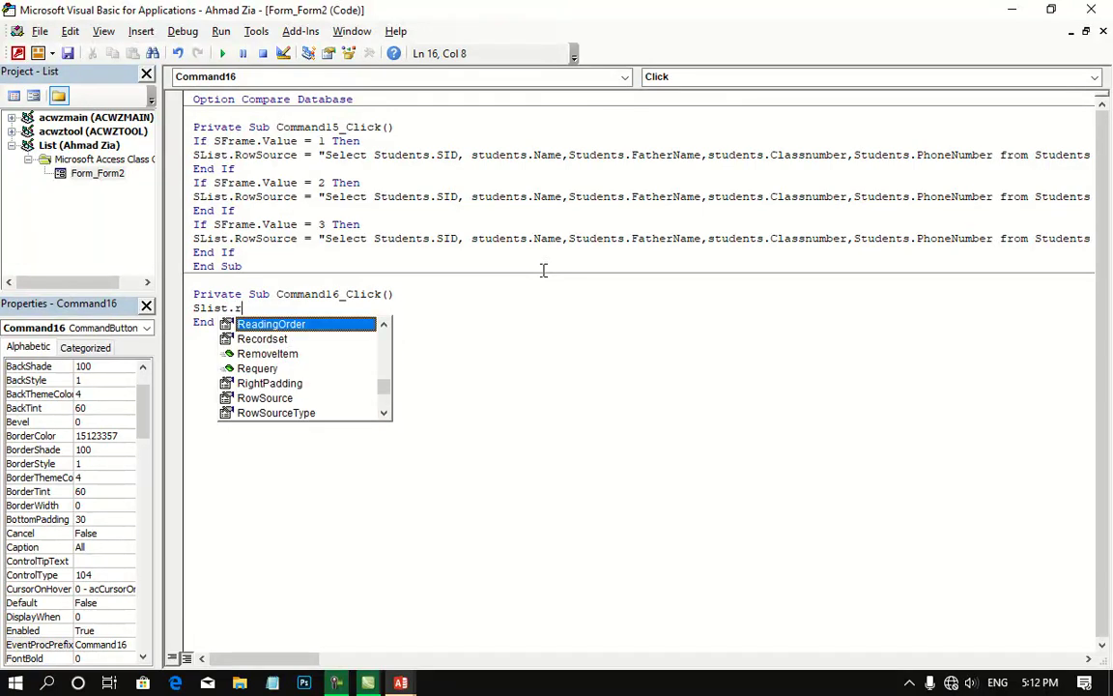
text(ows)
key(Tab)
text(= )
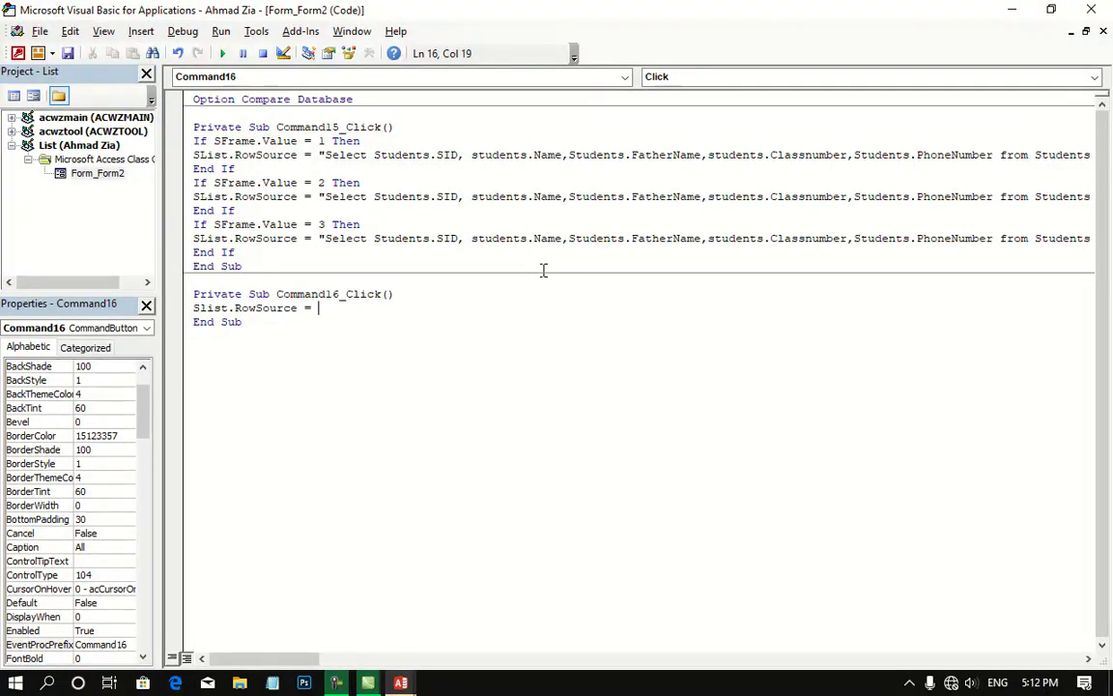
text("select*f)
text(rom s)
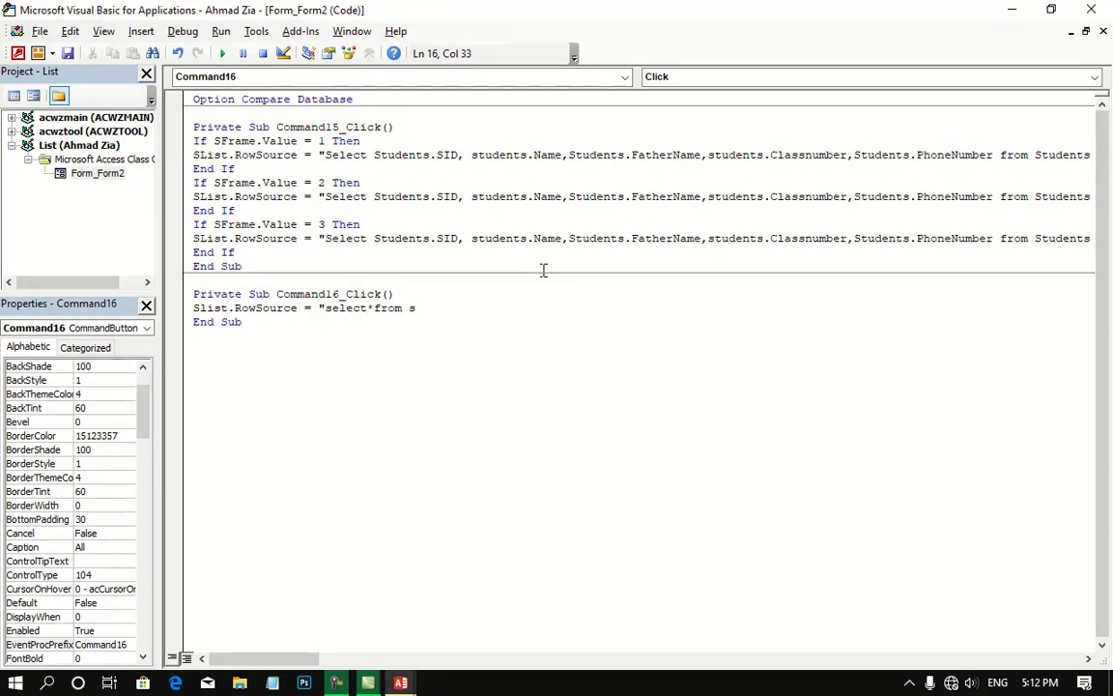
text(tudents)
key(Return)
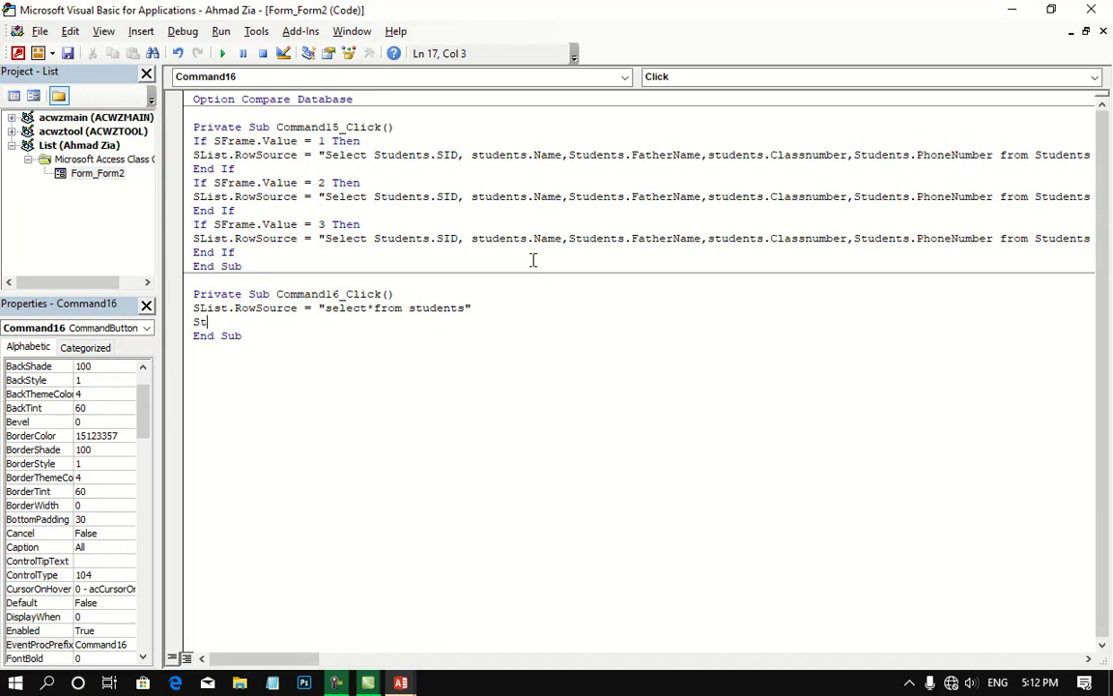
text(text.va)
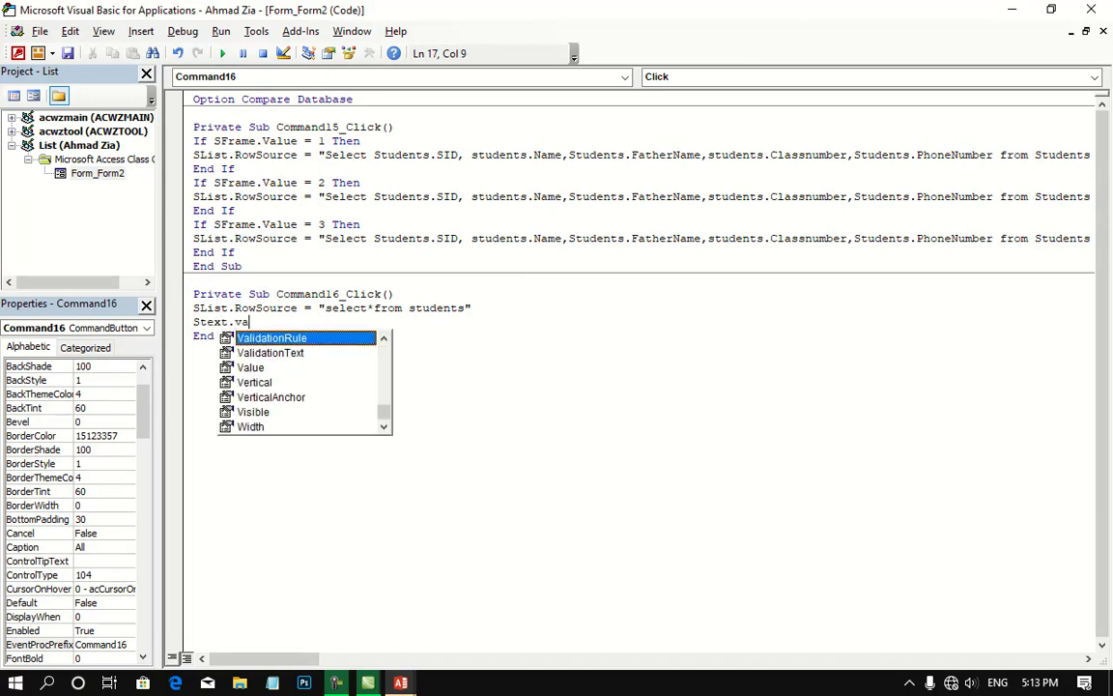
text(l)
key(Tab)
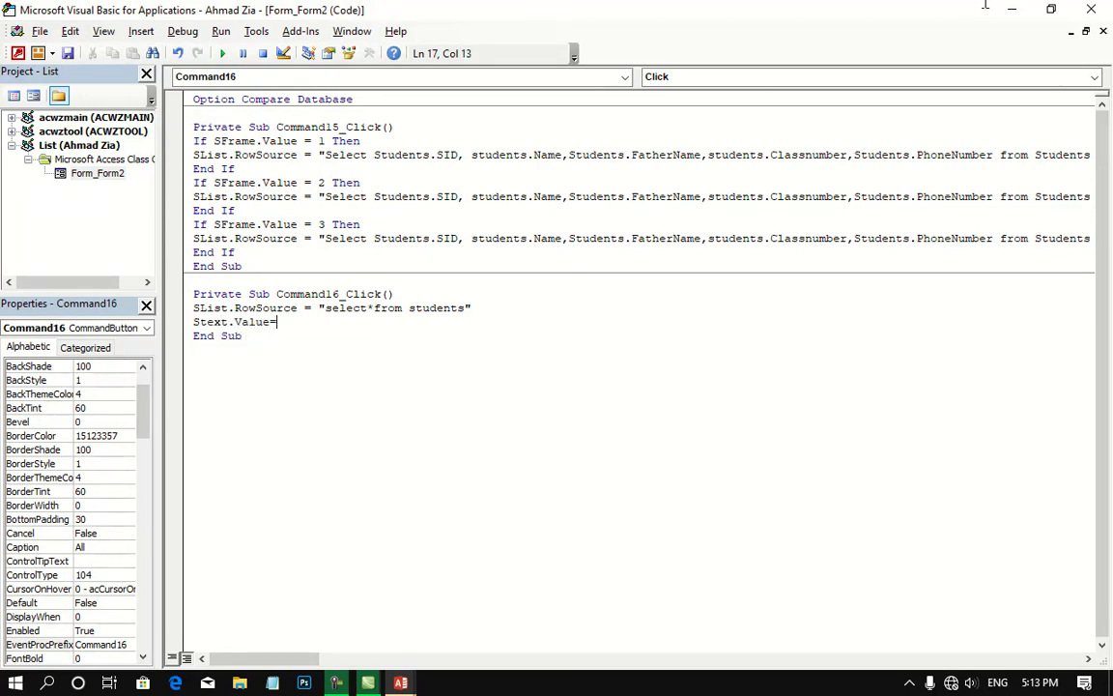
text("")
key(Down)
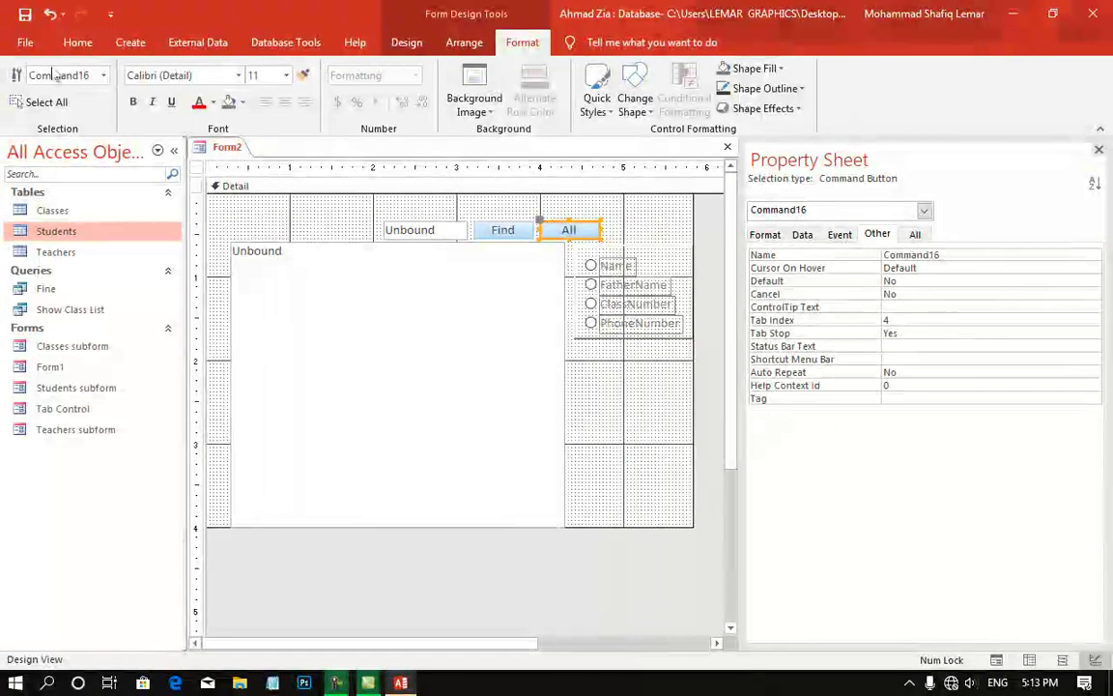
In Form View, search class number 1, then reset the list with All
click(407, 42)
click(26, 70)
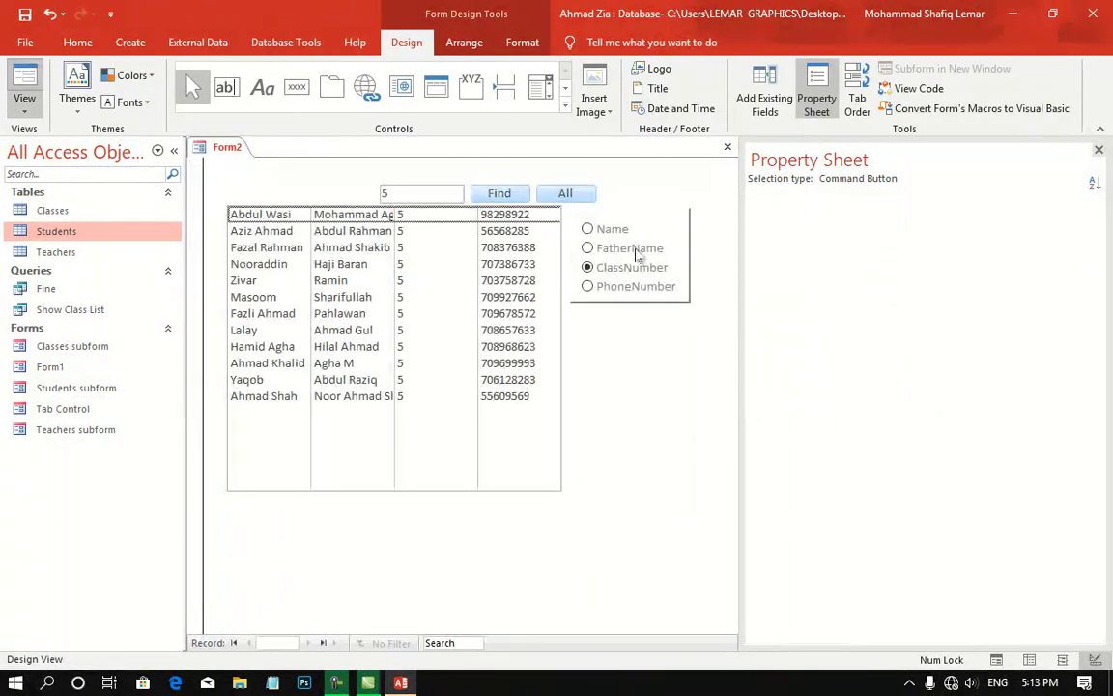
click(587, 267)
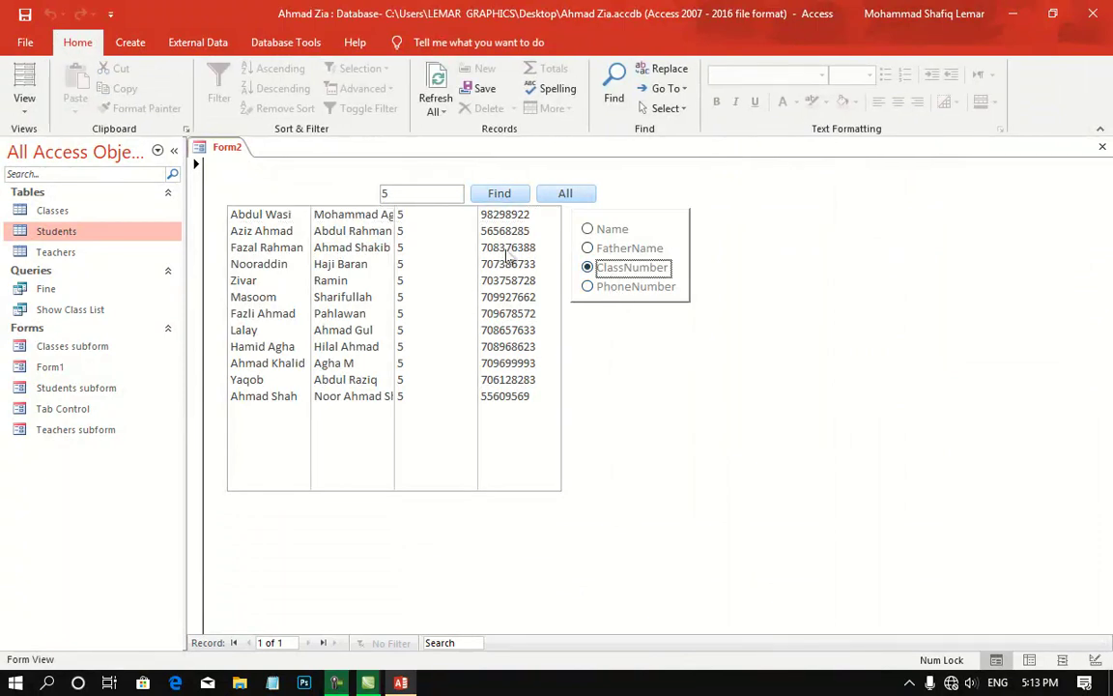
click(419, 189)
key(BackSpace)
text(1)
click(493, 194)
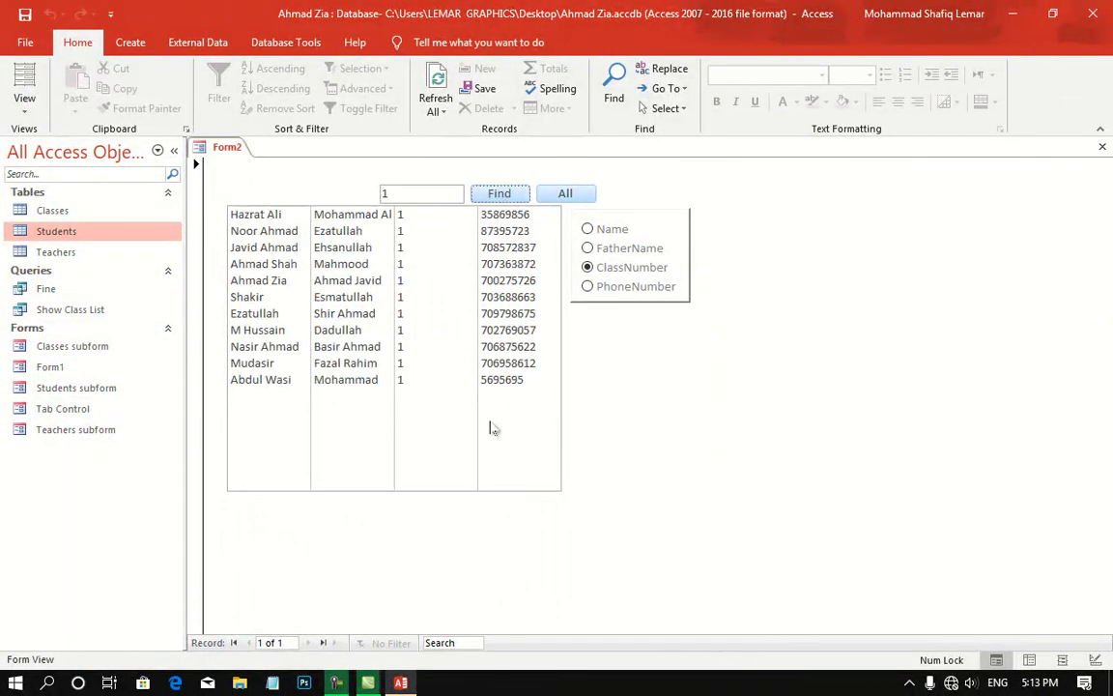
click(566, 193)
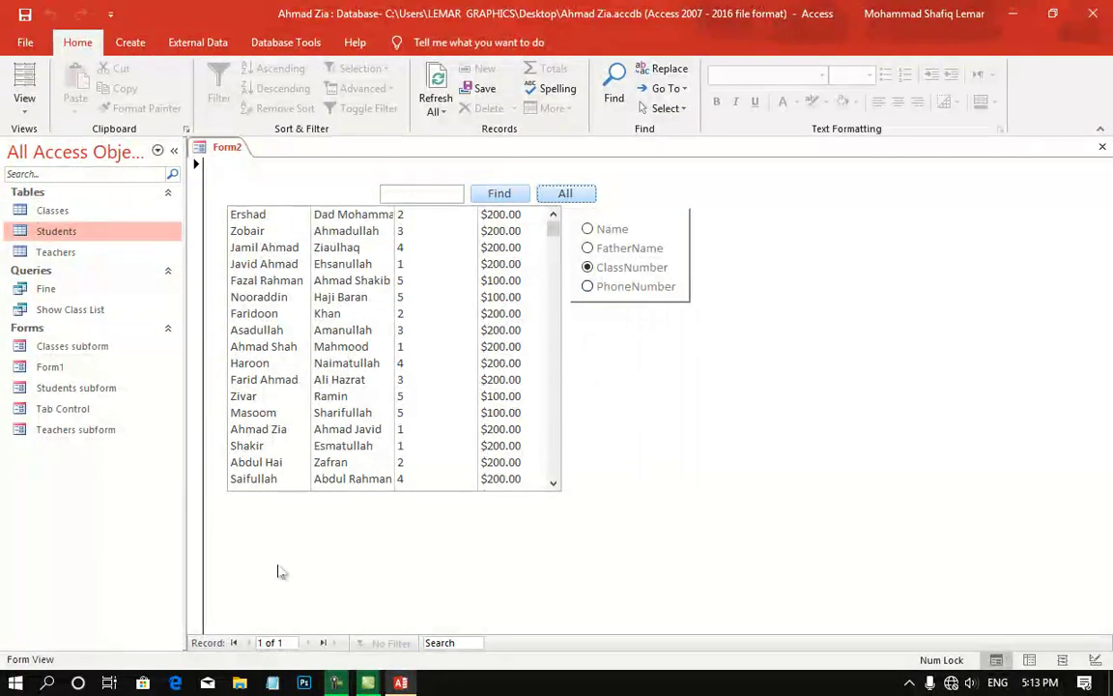
Search Name for Faridon, reset with All, pick PhoneNumber, and return to Design View
click(599, 234)
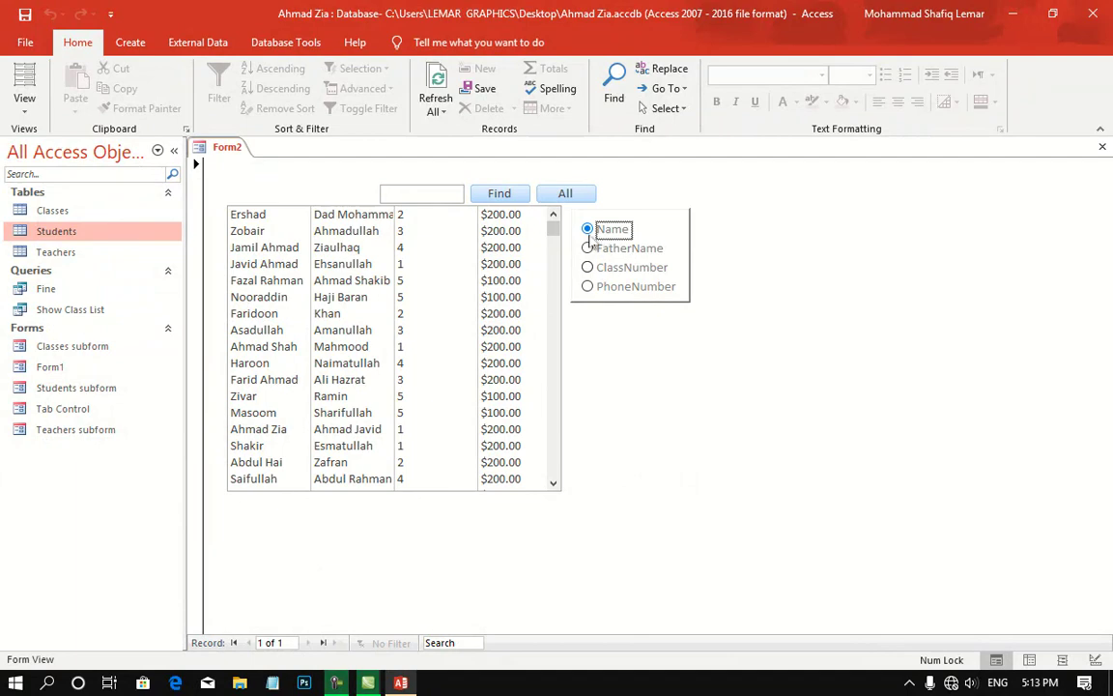
click(426, 192)
text(Faridon)
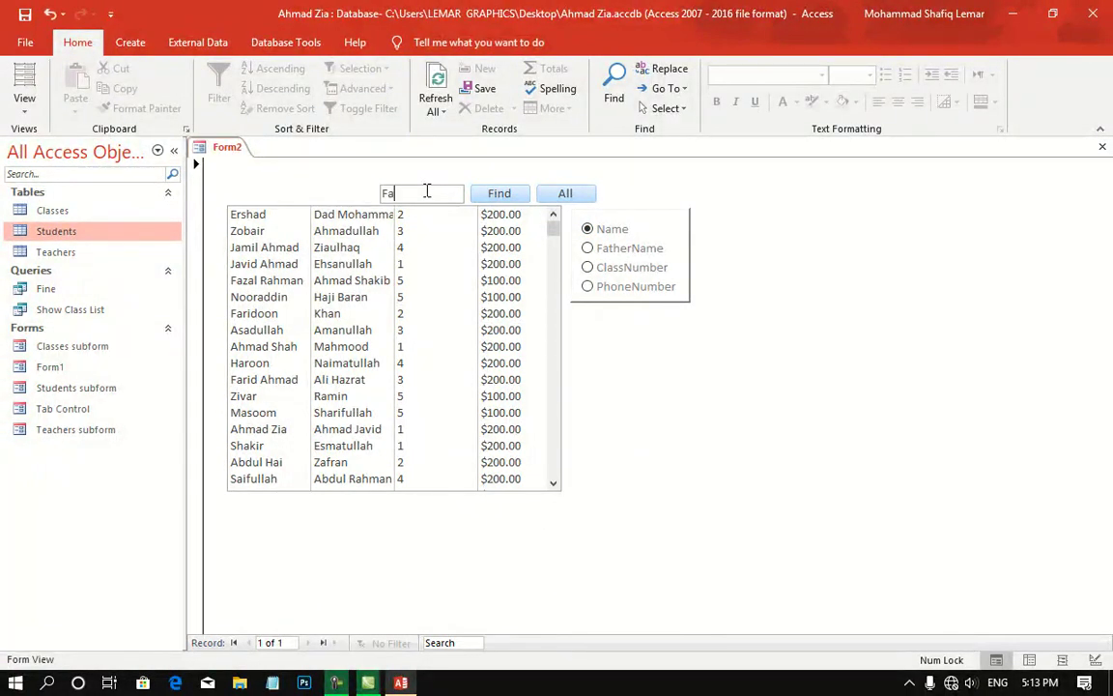
click(514, 197)
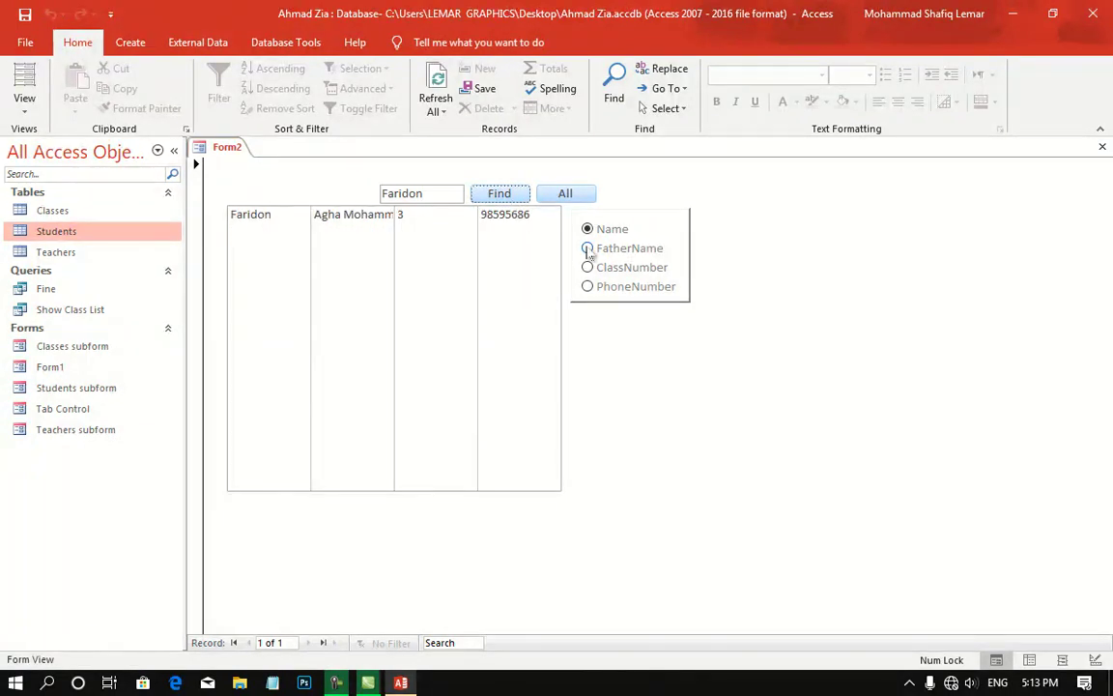
click(570, 199)
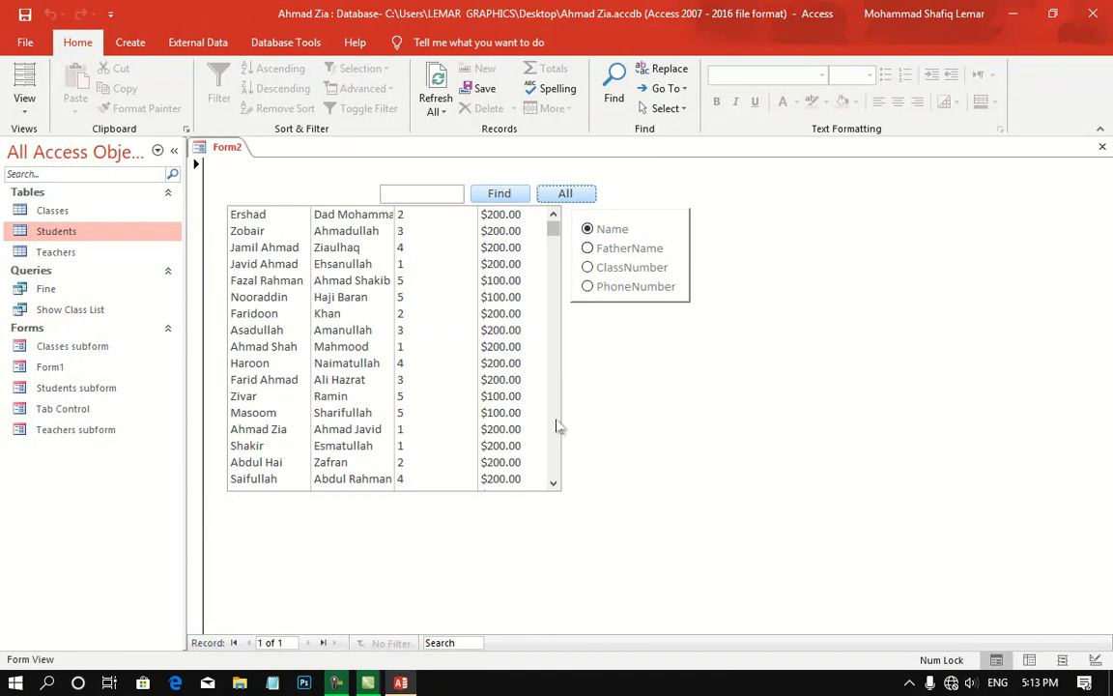
click(619, 290)
right_click(800, 266)
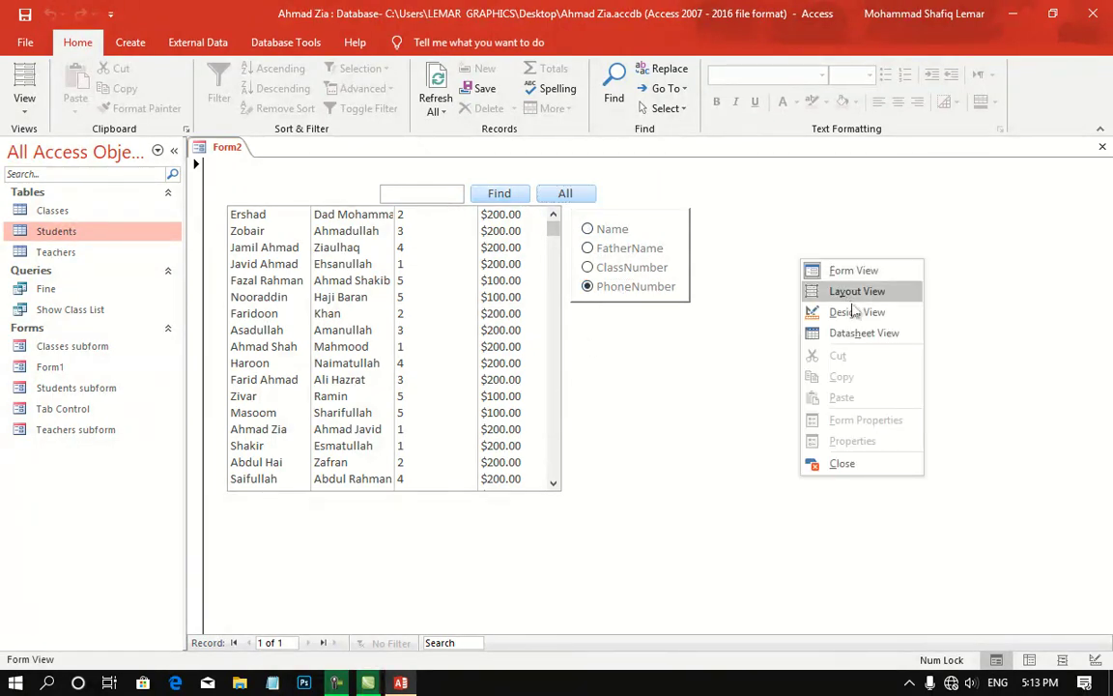
click(850, 309)
Open the Find click code and paste a copy of the SFrame.Value = 3 block below it
right_click(523, 230)
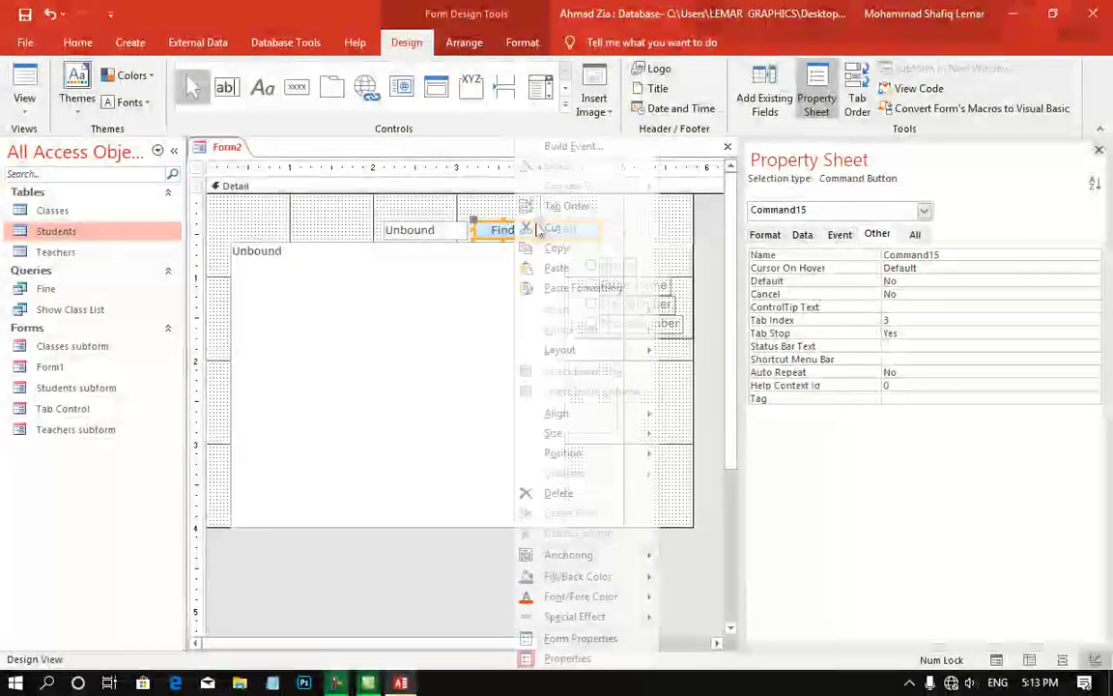
click(536, 216)
drag(309, 249, 193, 224)
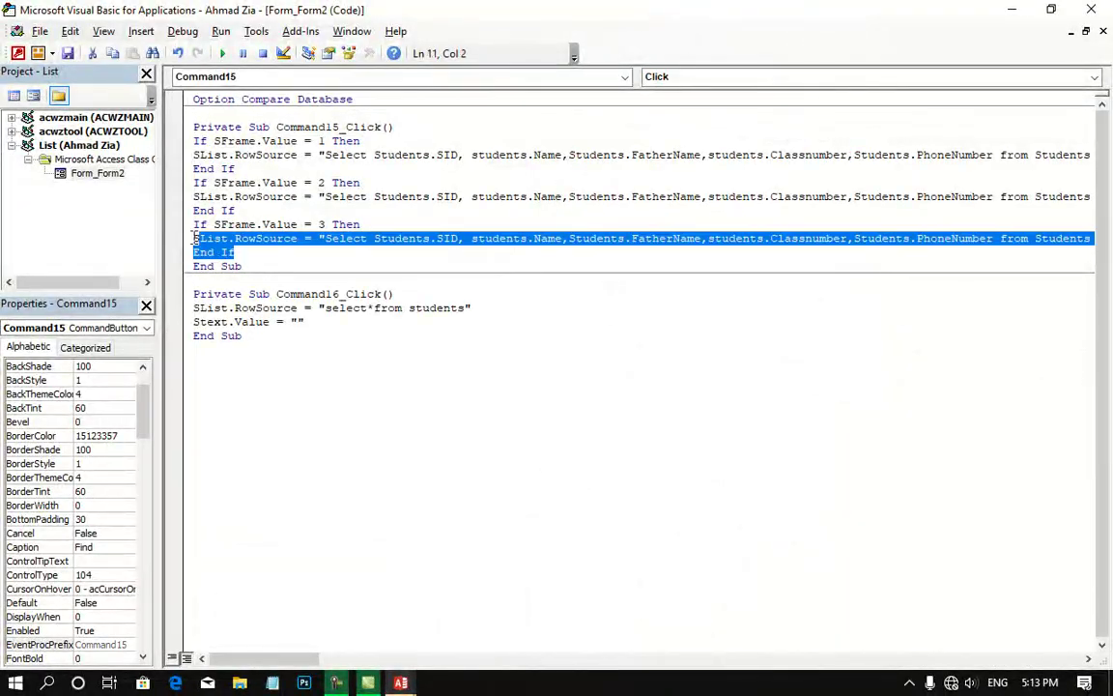
click(328, 252)
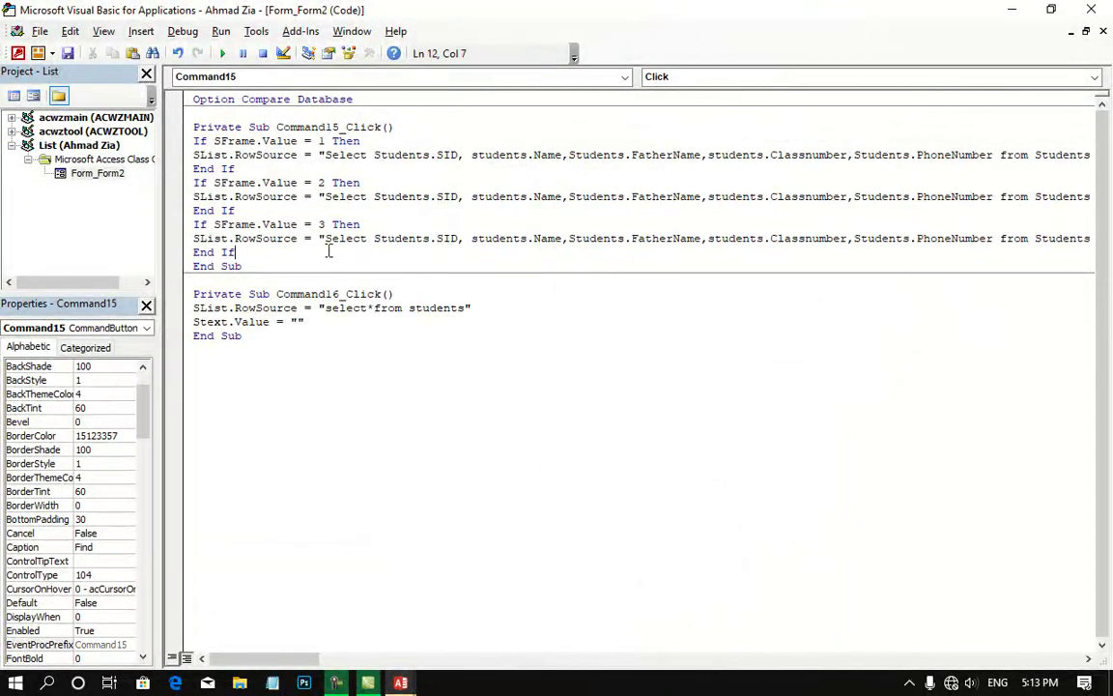
key(Return)
key(ctrl+v)
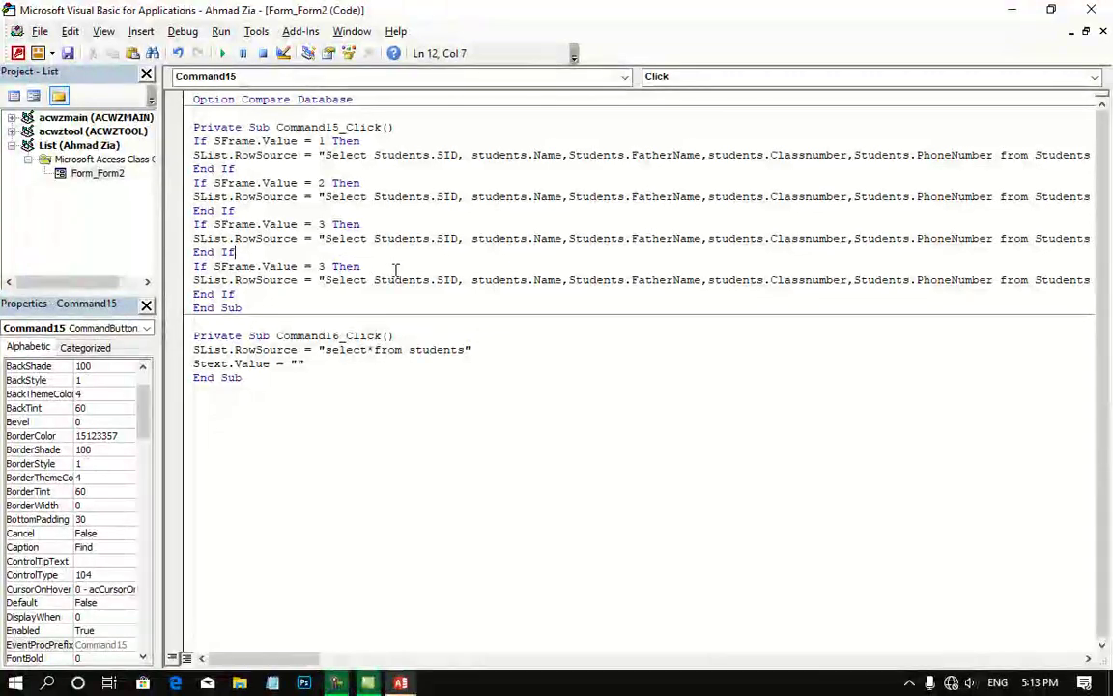
Change the new block's condition to 4 and its field to Phonenumber, then return to Access
click(328, 267)
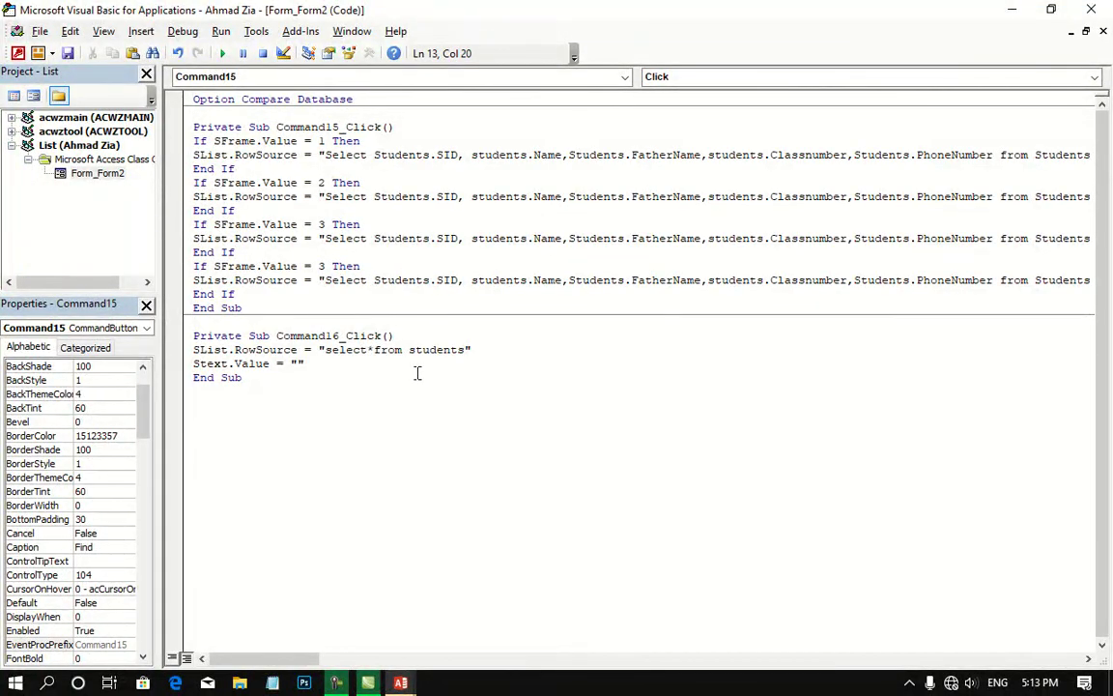
key(BackSpace)
text(4)
click(915, 299)
drag(266, 658, 366, 658)
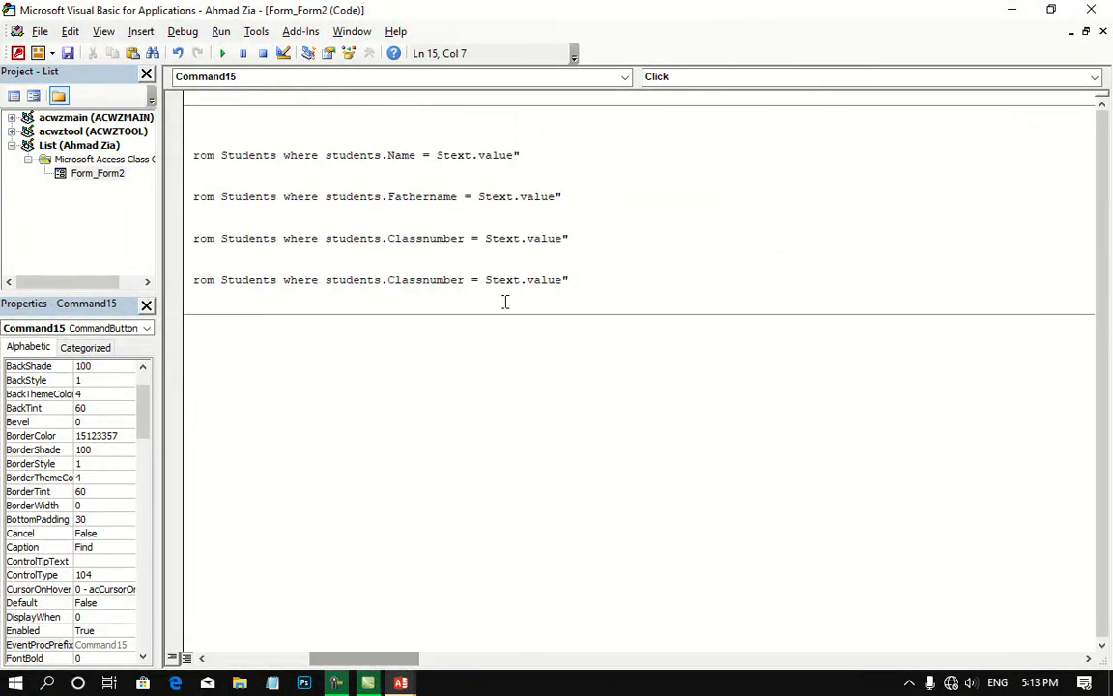
double_click(416, 281)
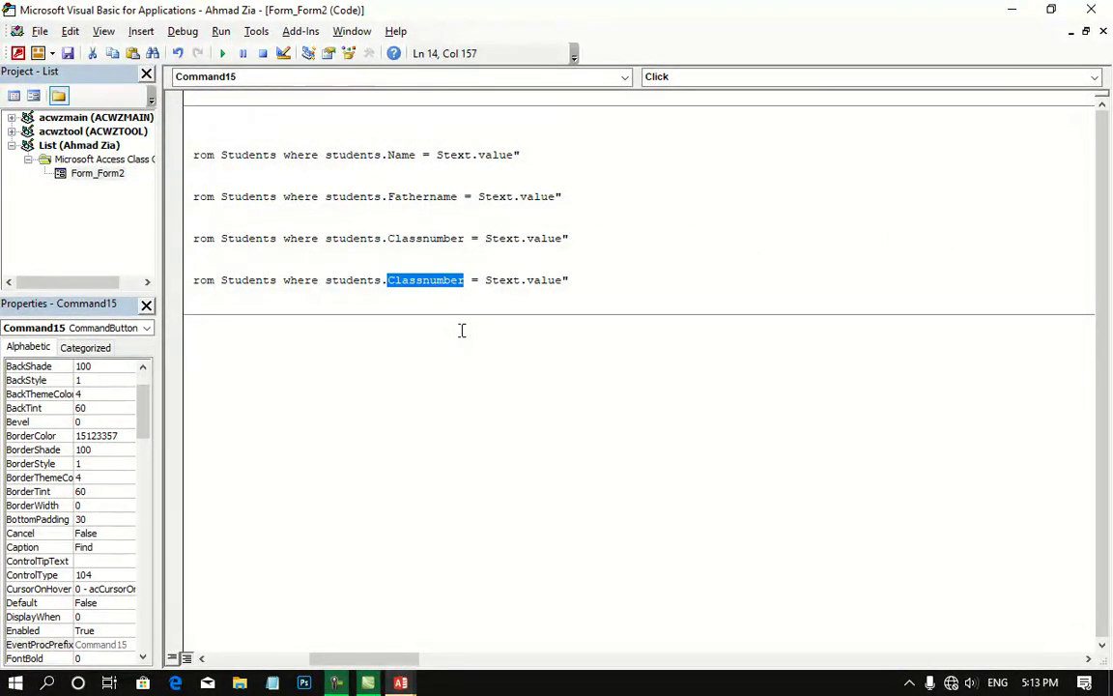
text(Phonenum)
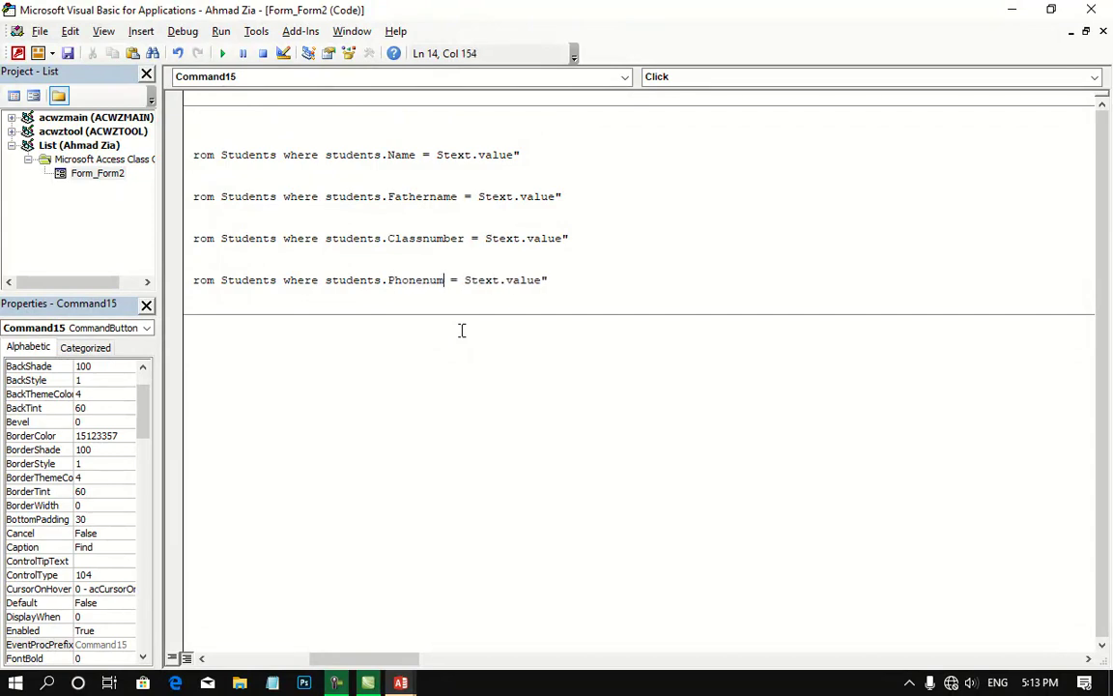
text(ber)
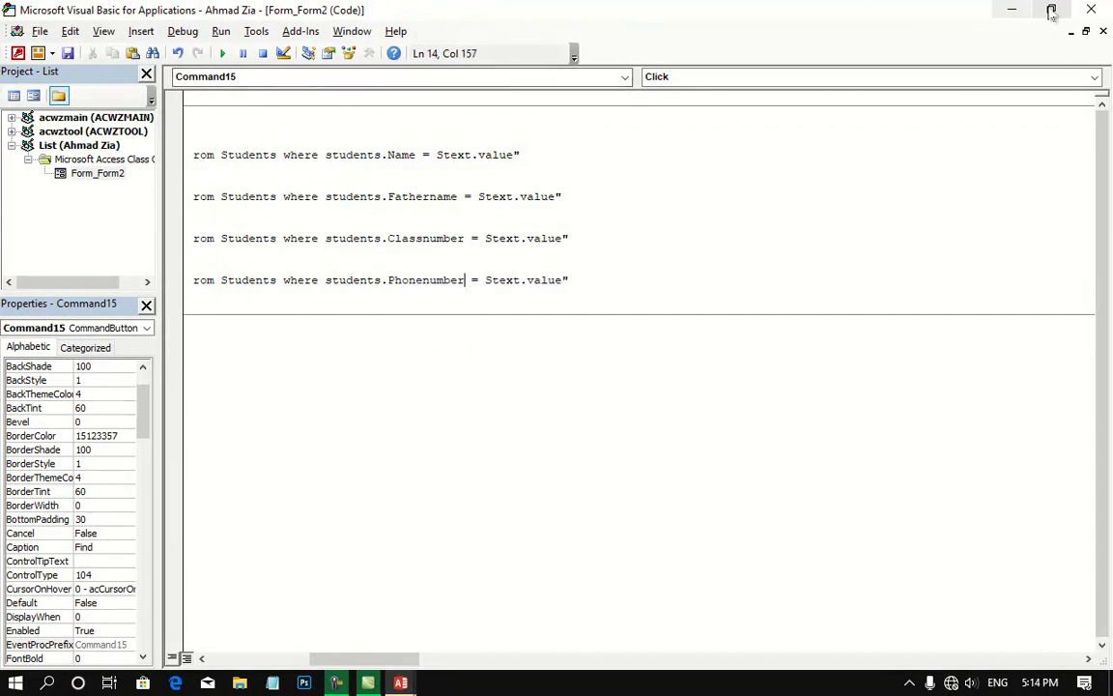
key(alt+F11)
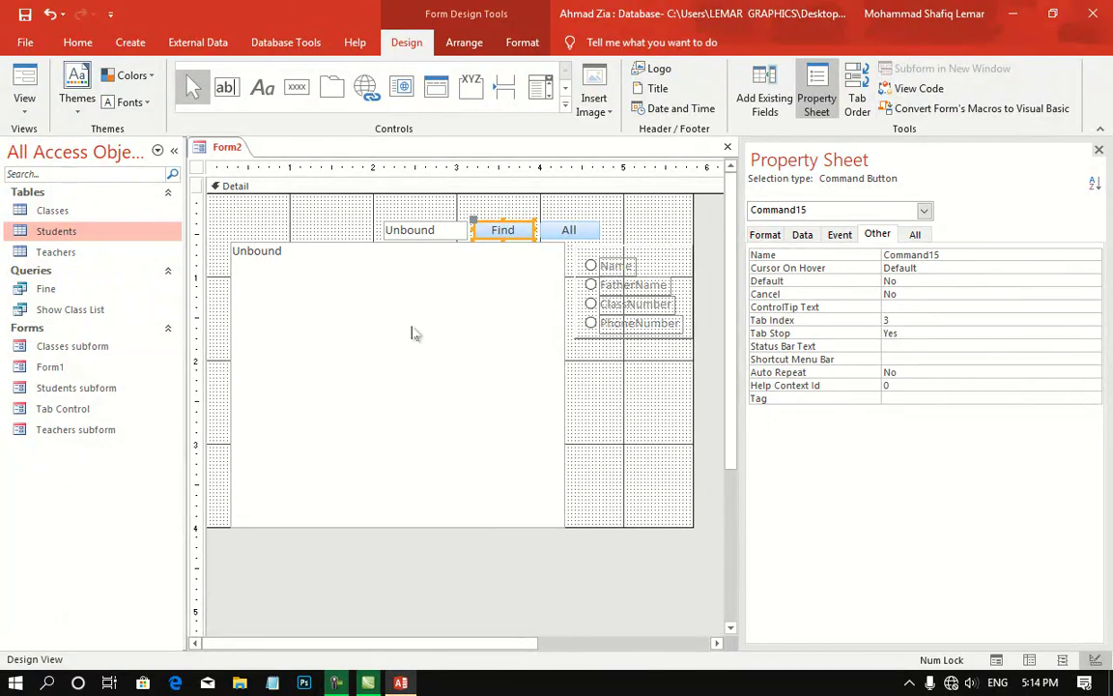
Widen the student list box leftward to the form edge and shift the search option group right
click(290, 307)
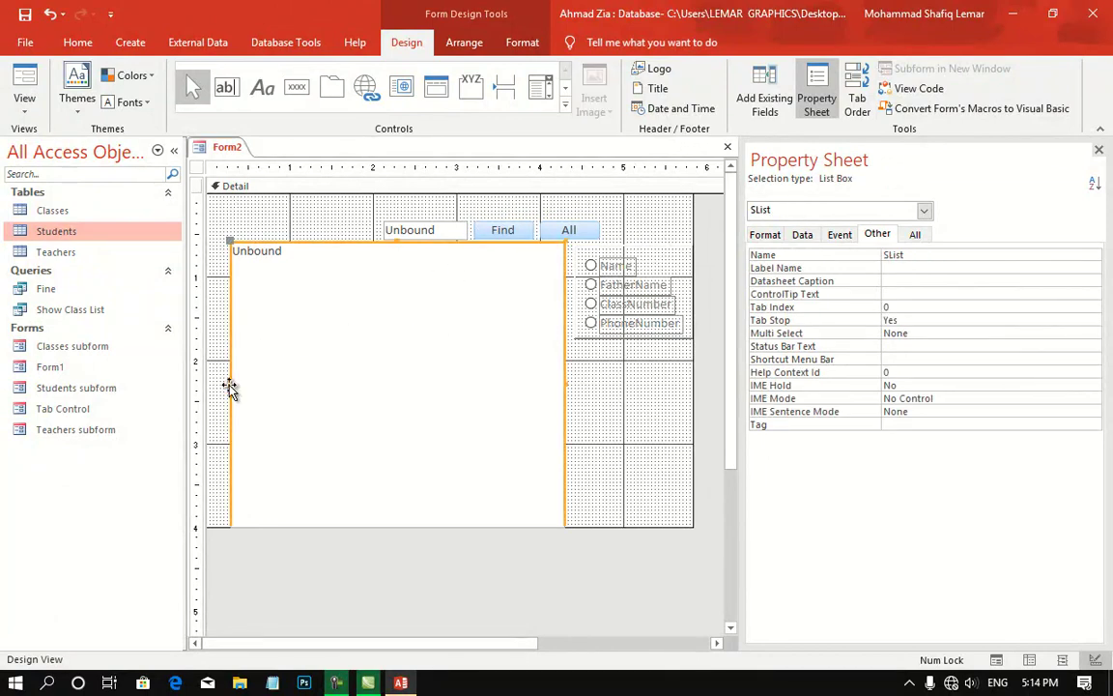
click(229, 385)
click(256, 377)
drag(231, 383, 207, 383)
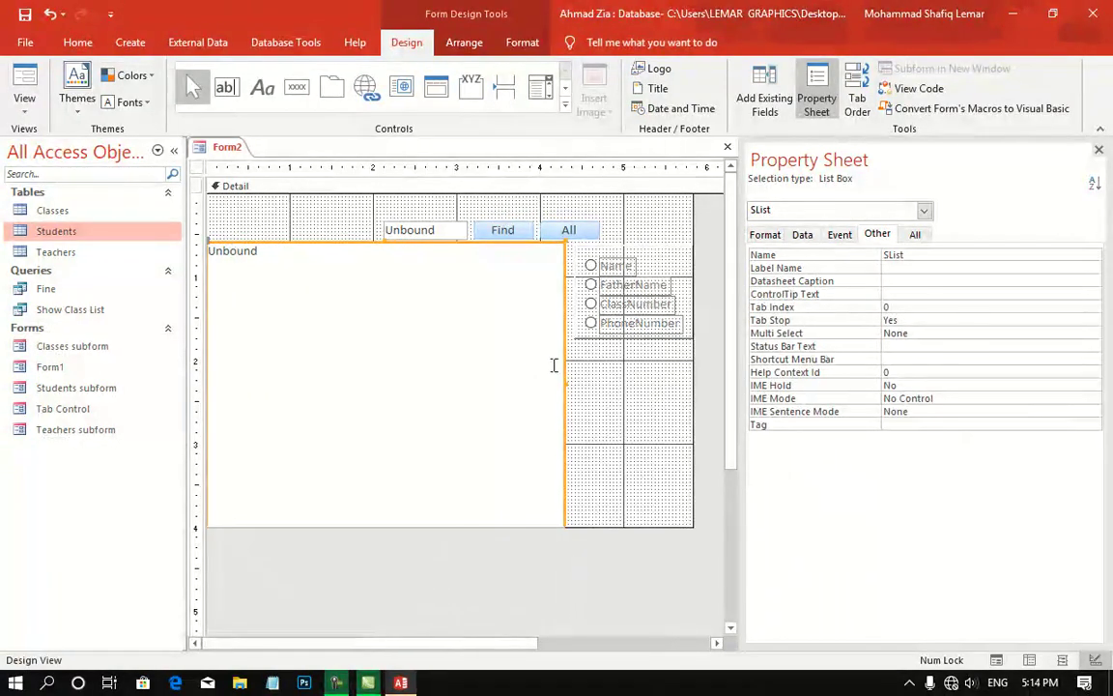
drag(384, 649, 483, 650)
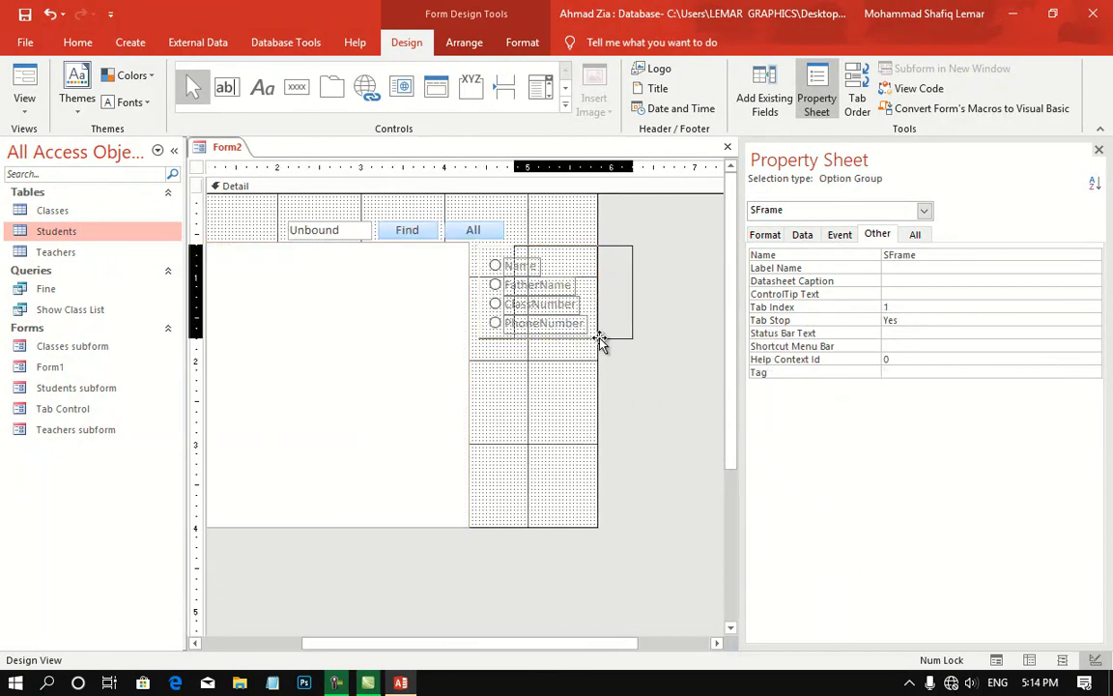
drag(566, 342, 631, 341)
click(457, 380)
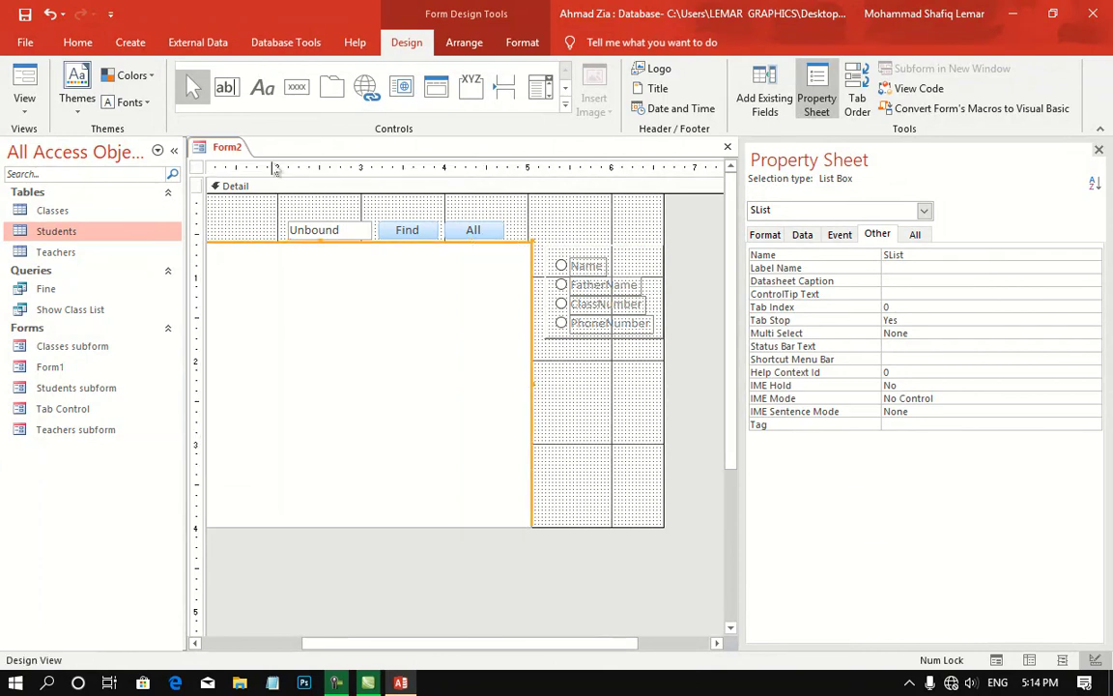
Check the wider list by showing all students in Form View, then go back to Design View
click(24, 85)
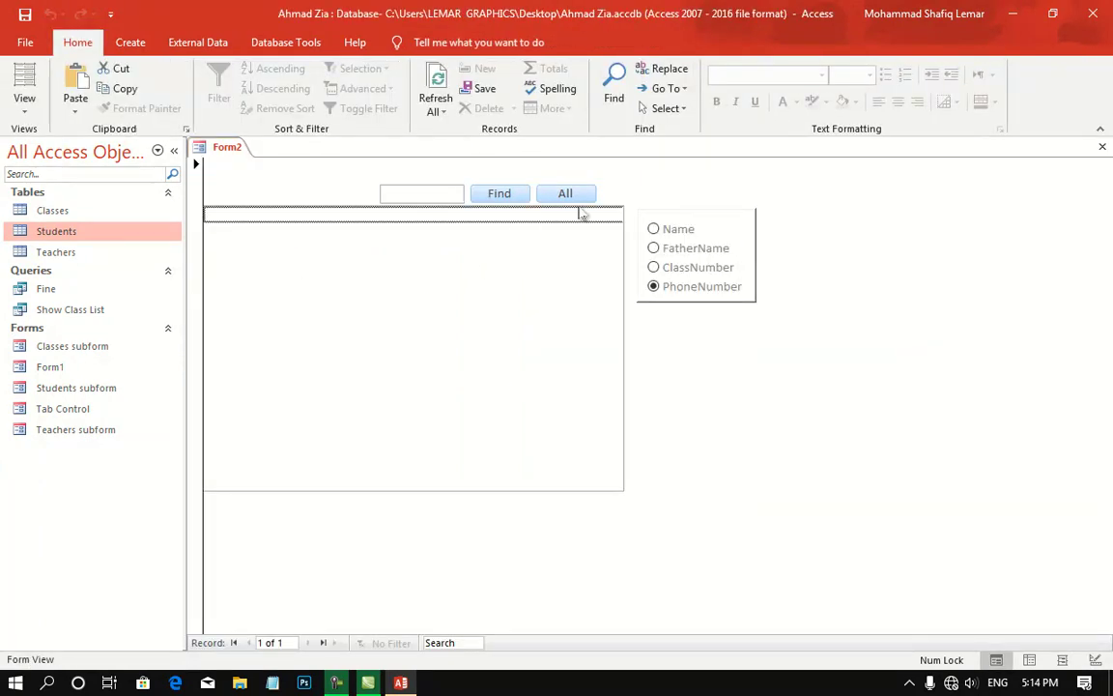
click(564, 196)
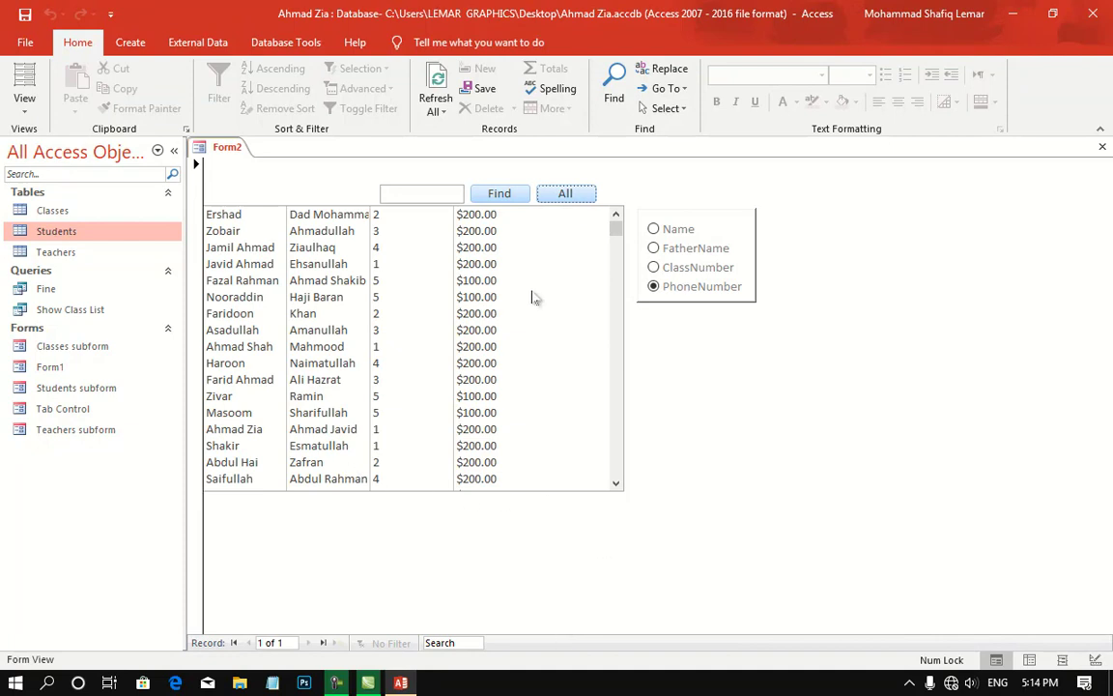
right_click(707, 378)
click(720, 422)
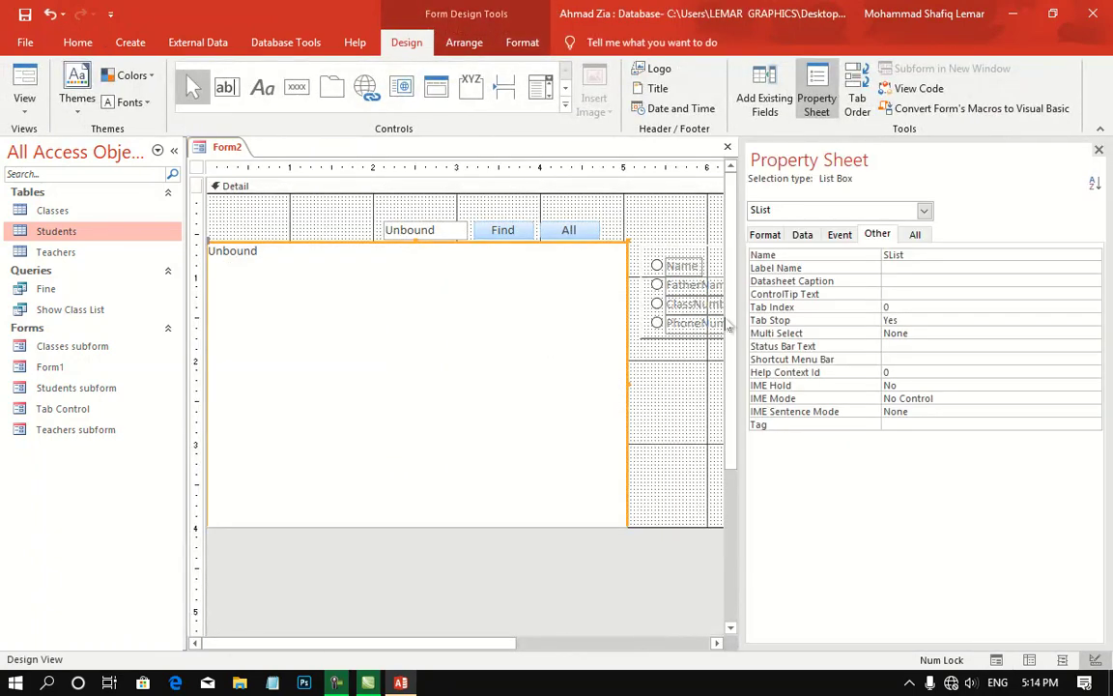
Set the list box Column Count to 6 and list all students in Form View, including the date column
click(802, 233)
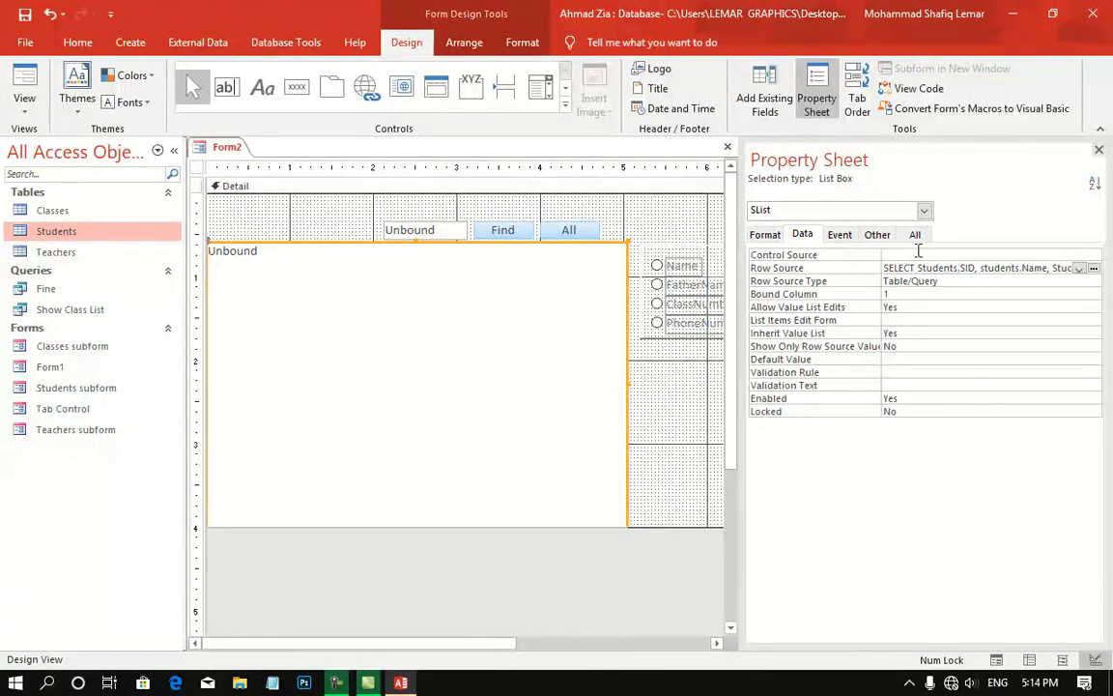
click(767, 236)
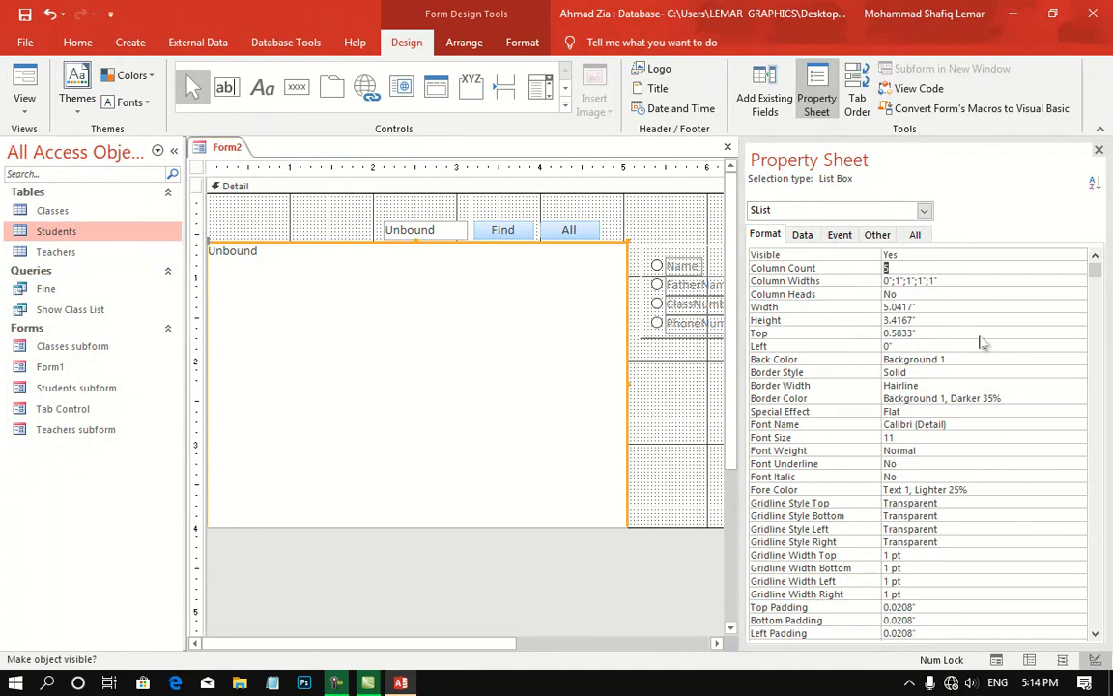
key(Down)
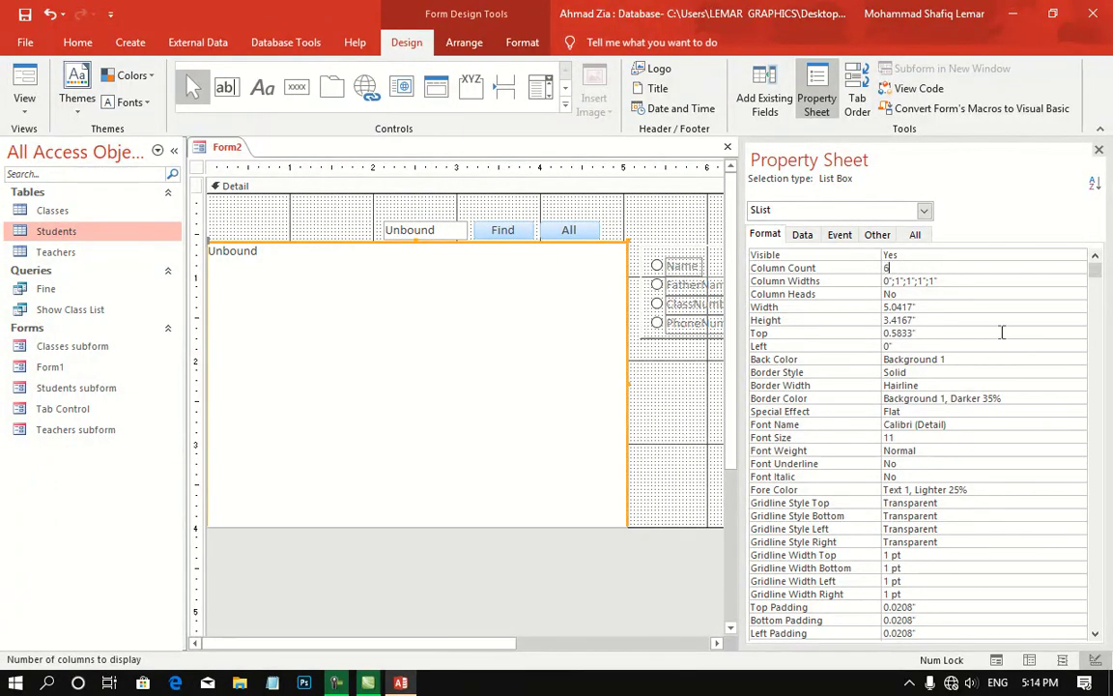
key(Return)
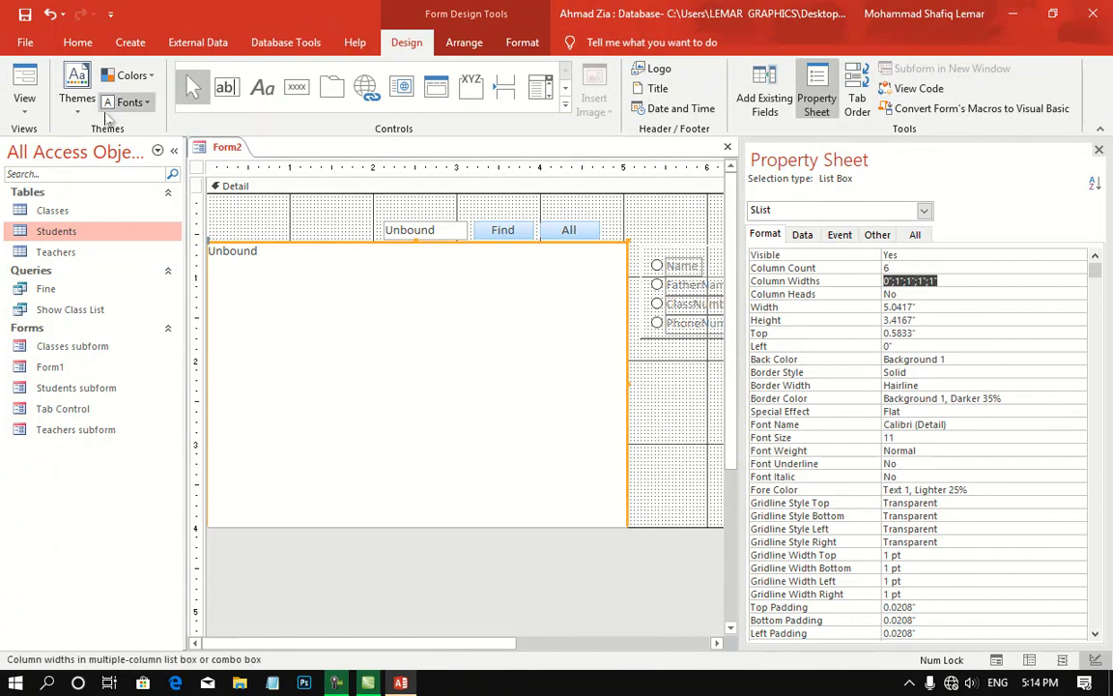
click(24, 87)
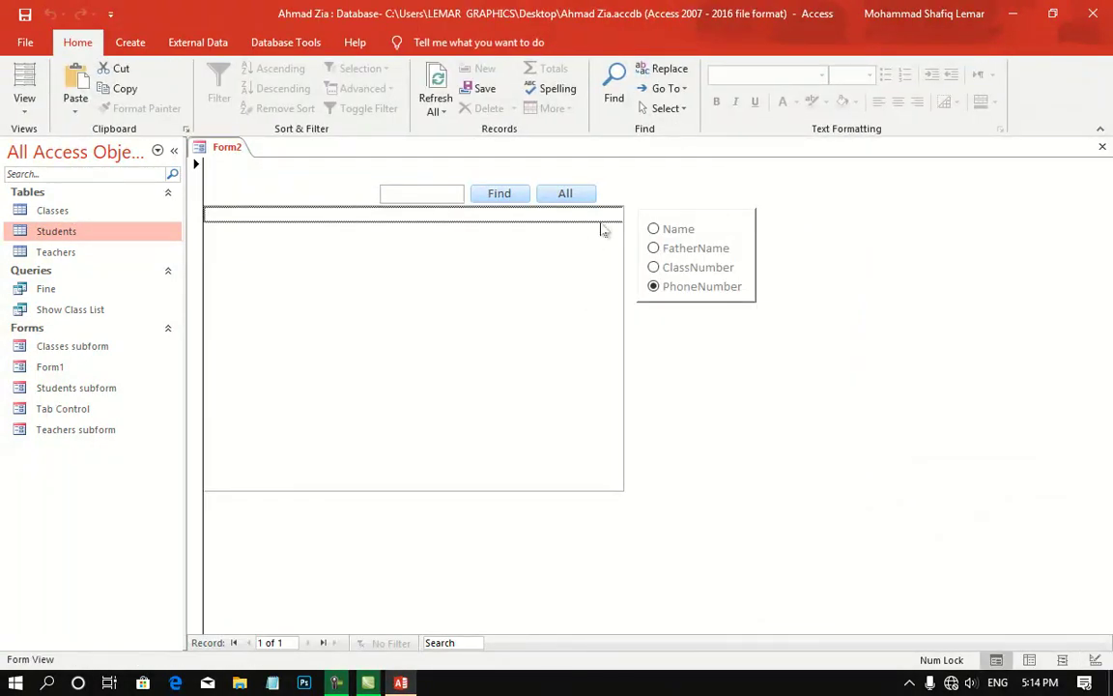
click(566, 194)
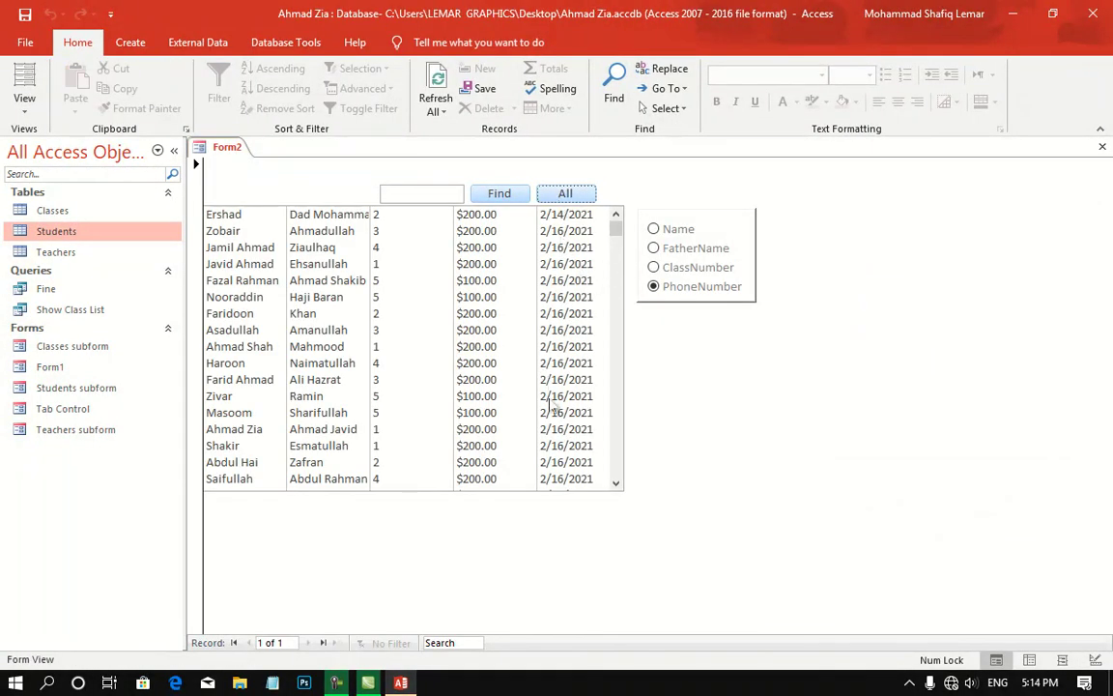